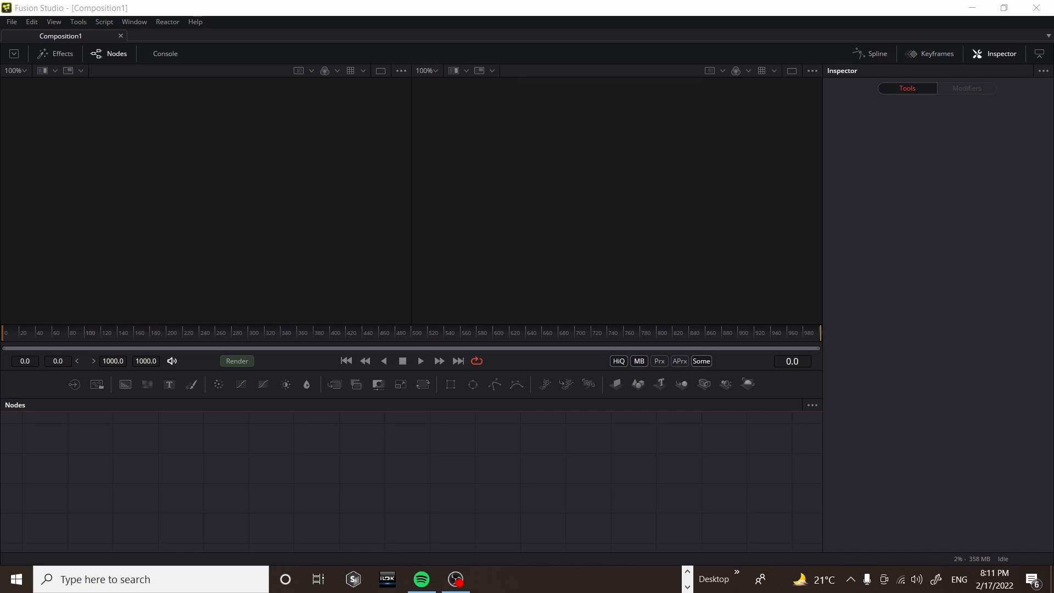
Switch the dual viewer layout to a single viewer.
left_click(438, 71)
left_click(436, 81)
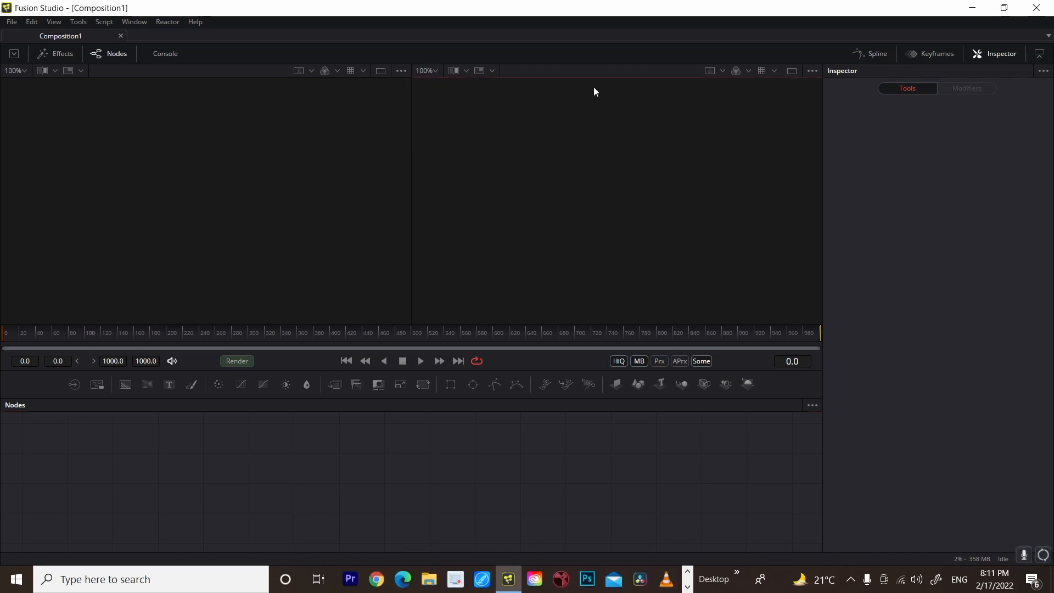
left_click(793, 70)
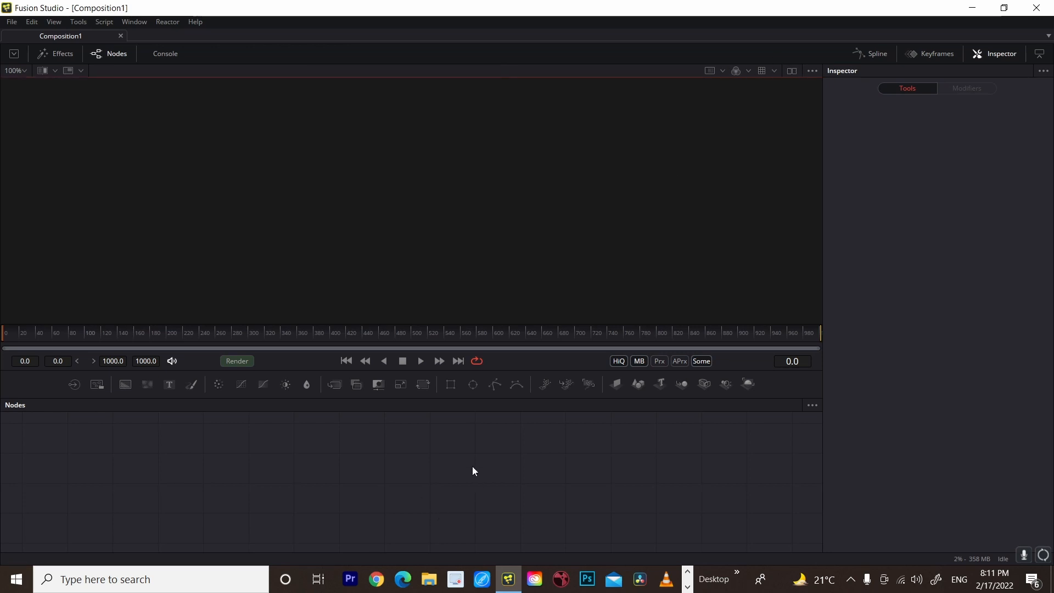
Add an sRectangle shape node to the empty node graph and place it left of centre.
key("shift+space")
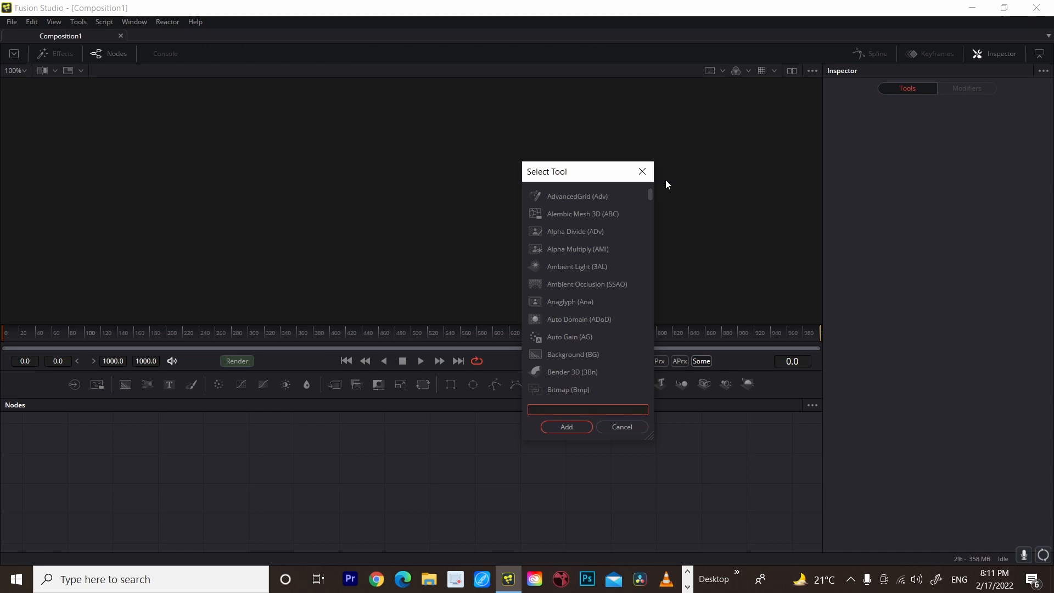
left_click(642, 172)
right_click(552, 435)
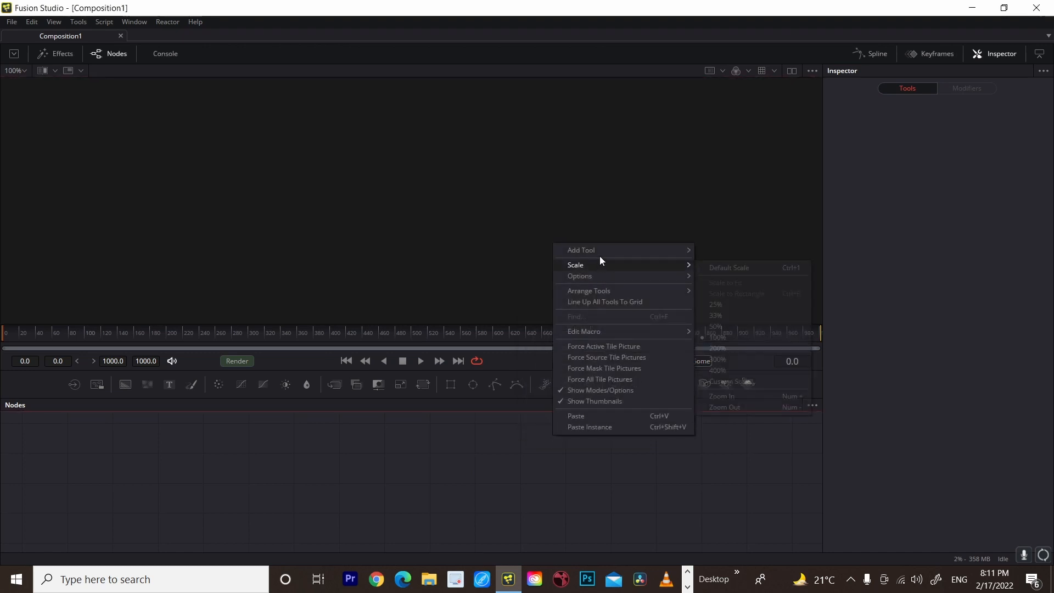
mouse_move(601, 249)
mouse_move(751, 519)
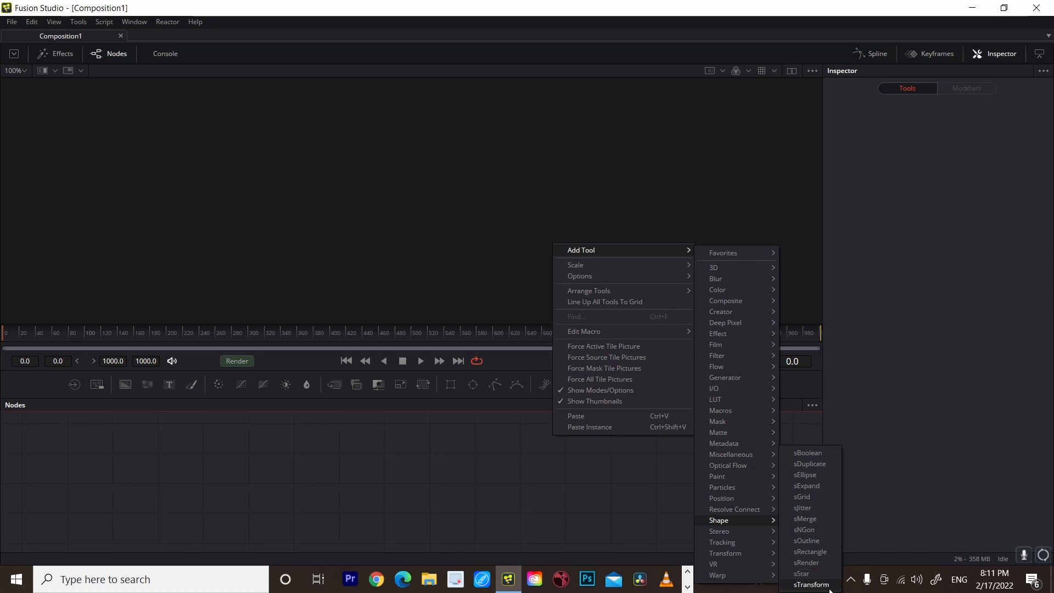
mouse_move(717, 514)
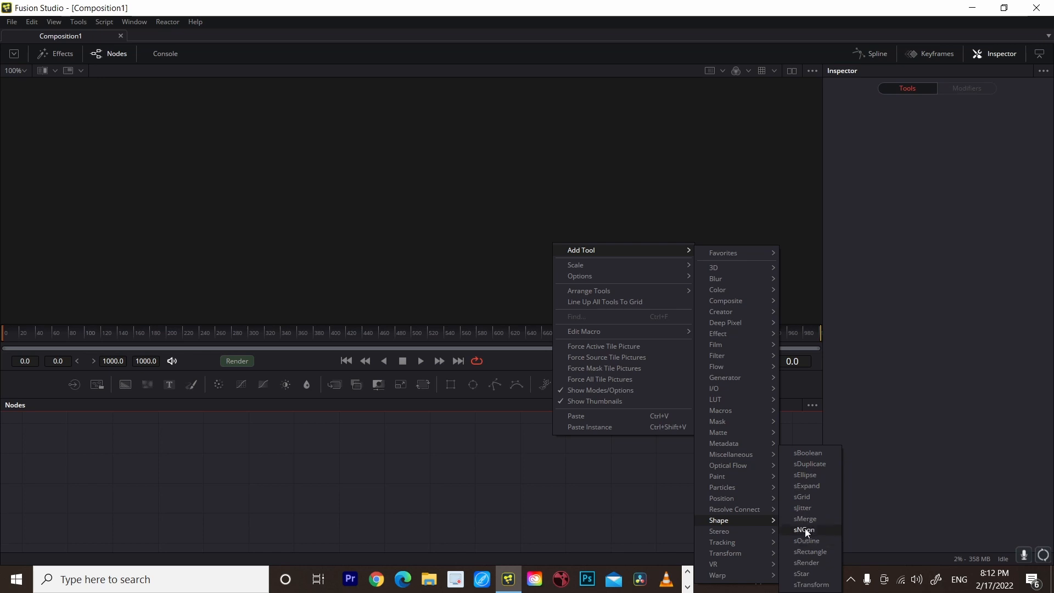
left_click(808, 547)
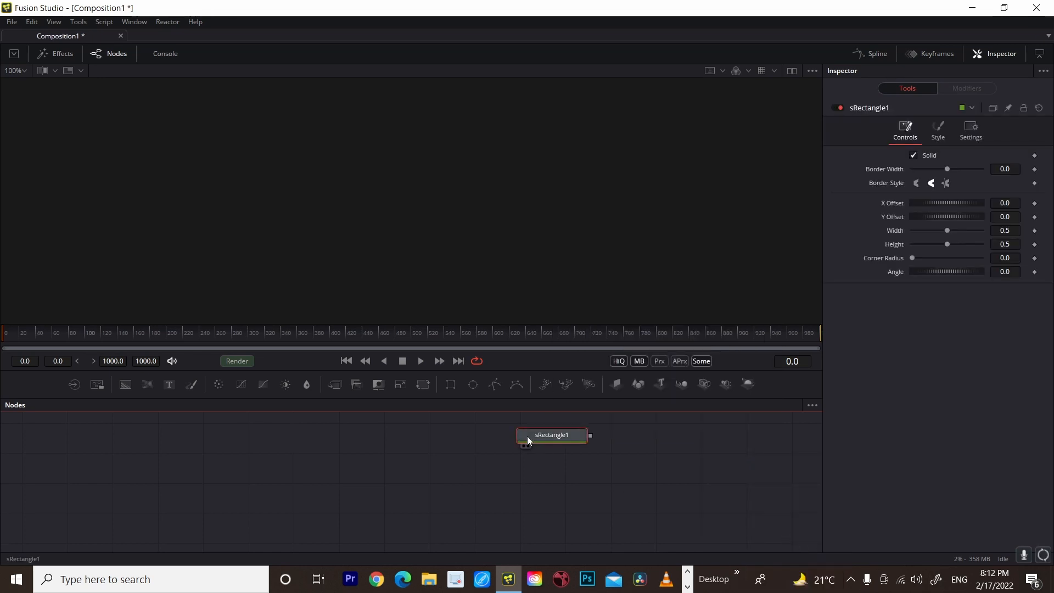
left_click_drag(547, 426, 498, 242)
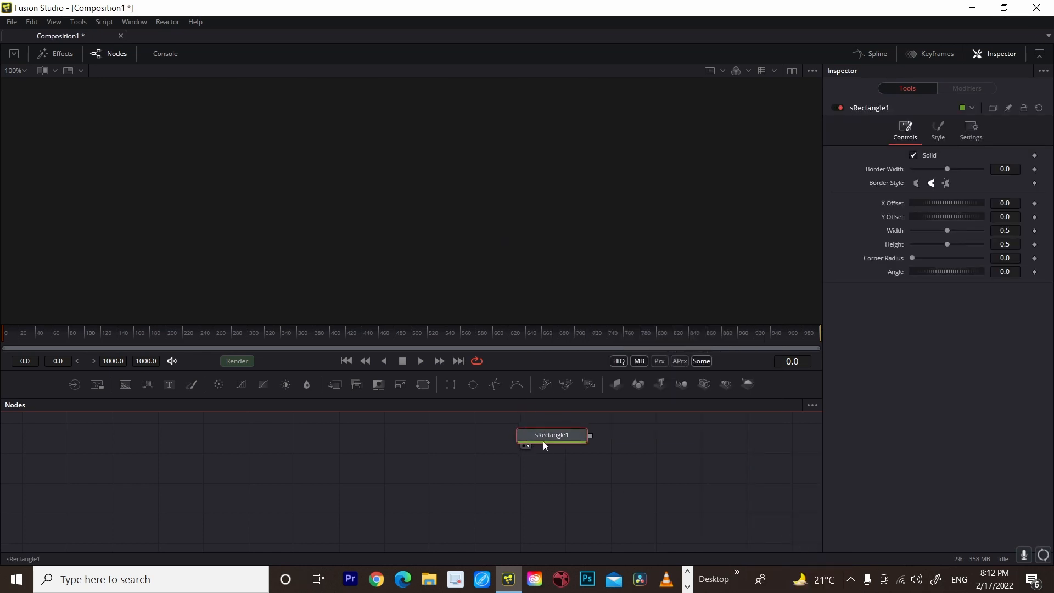
left_click_drag(542, 440, 324, 471)
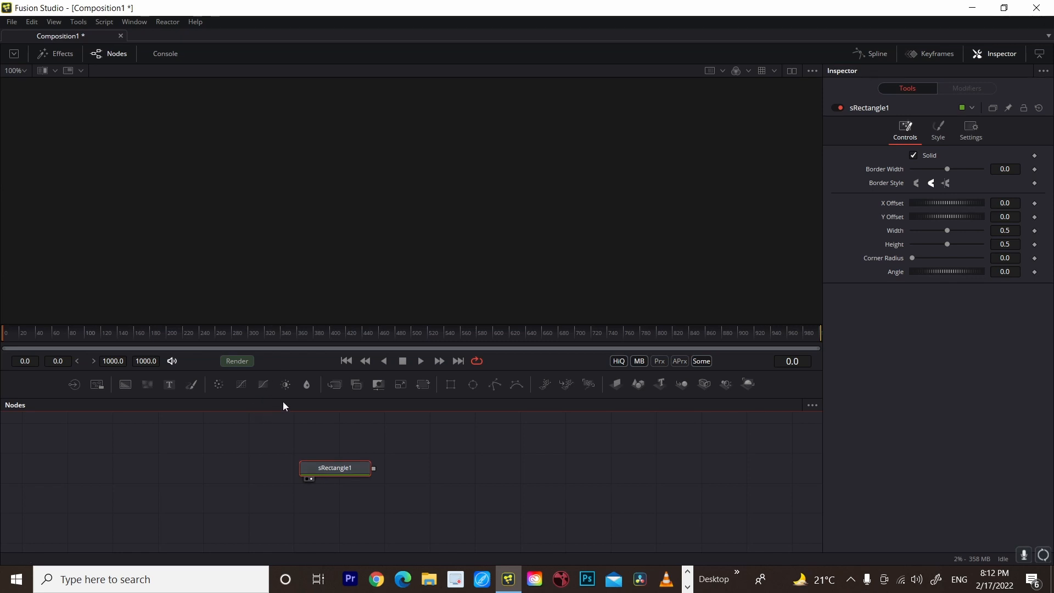
Try to connect the rectangle node to a newly added Merge node, and delete the Merge node.
left_click_drag(334, 389, 473, 483)
left_click_drag(373, 469, 454, 473)
left_click_drag(376, 471, 497, 478)
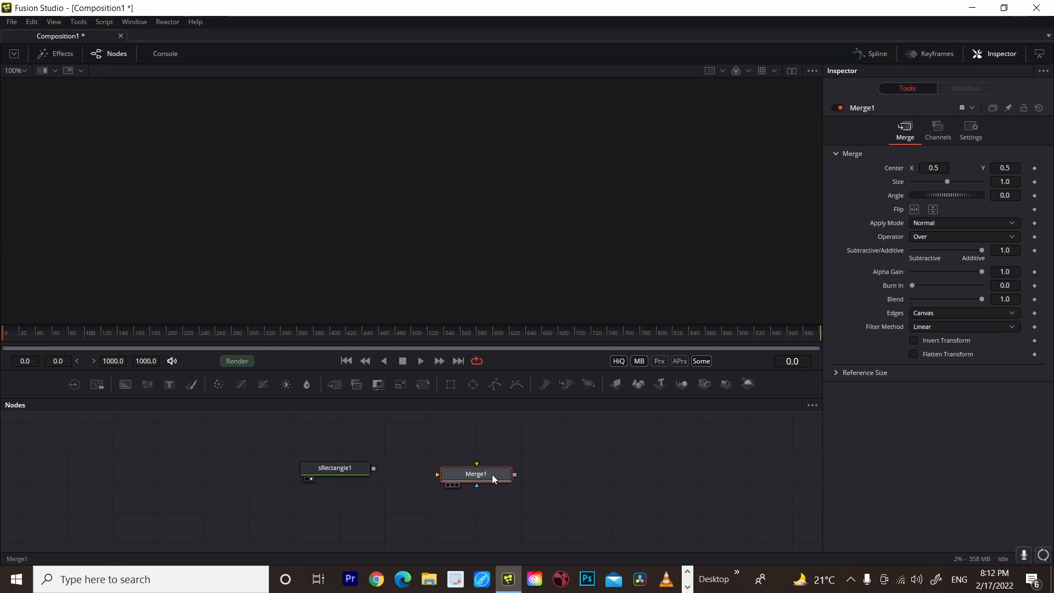
key("Delete")
Add an sRender node after the rectangle node and display its output in the viewer, scaled to fit.
left_click(336, 475)
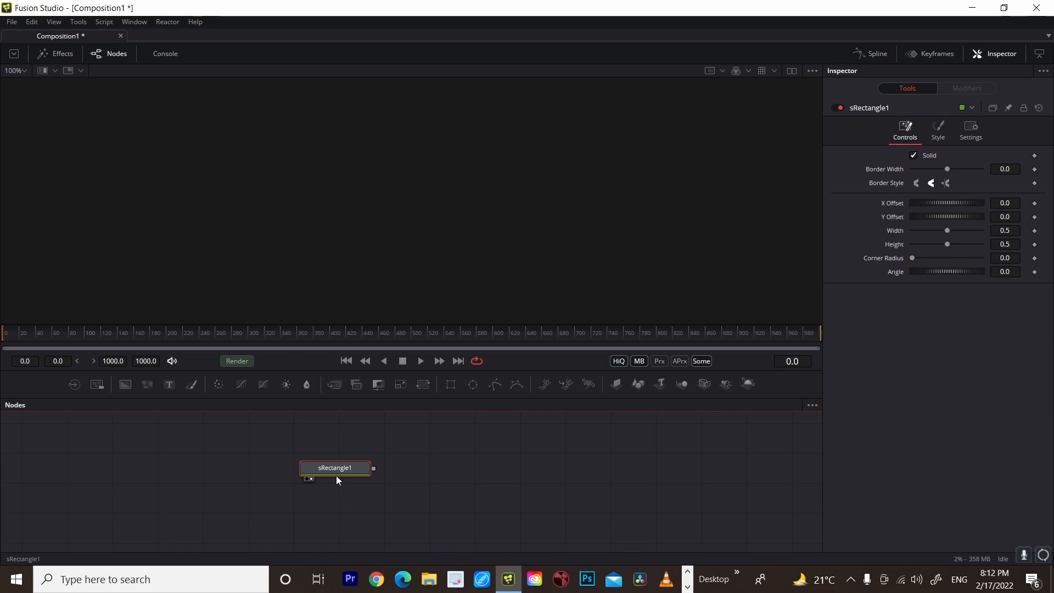
key("shift+space")
type("sr")
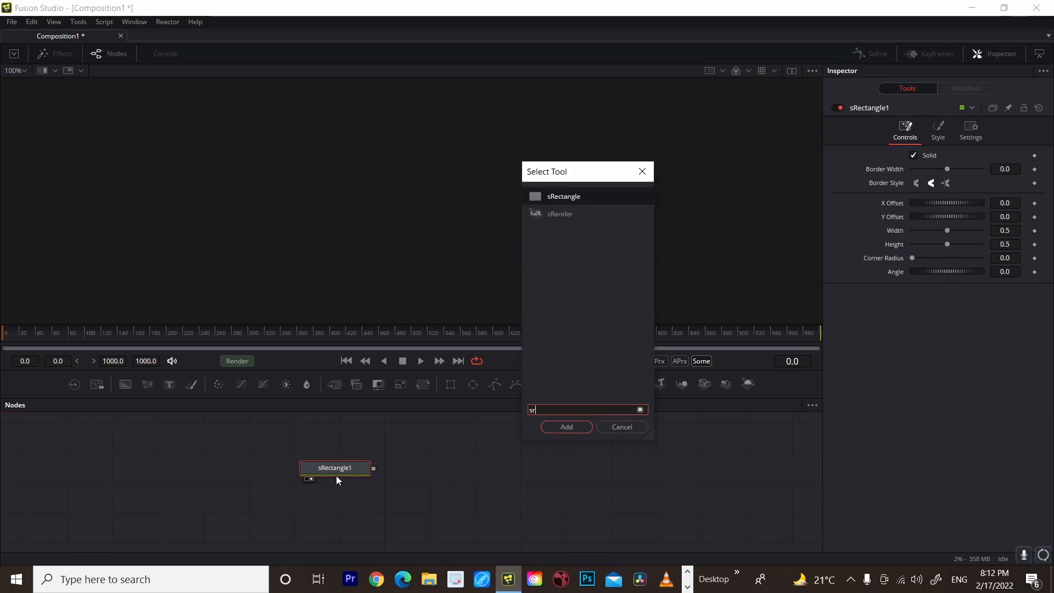
left_click(578, 216)
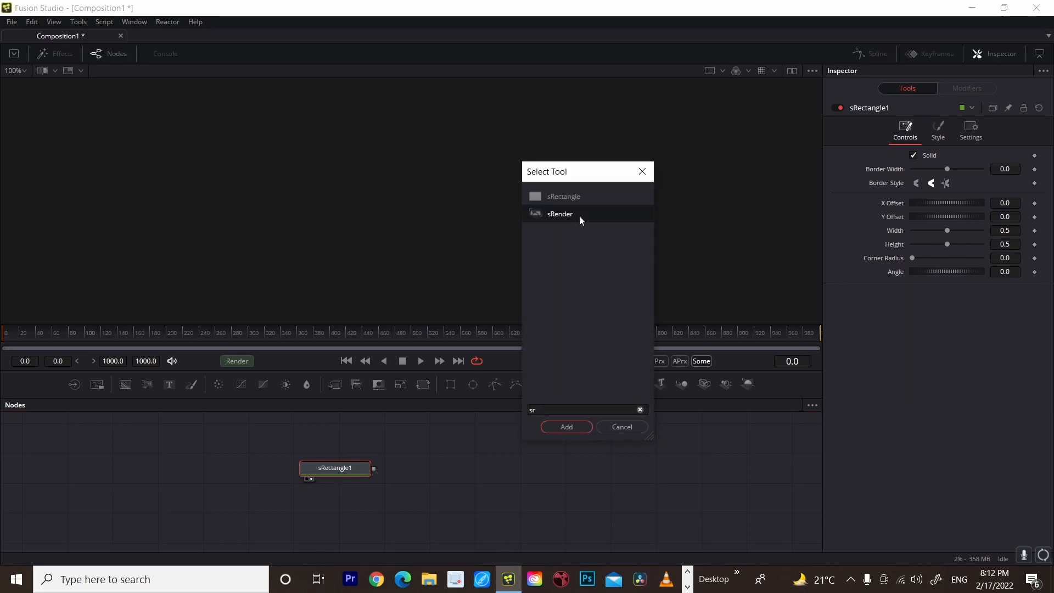
left_click(578, 429)
left_click_drag(426, 470, 480, 228)
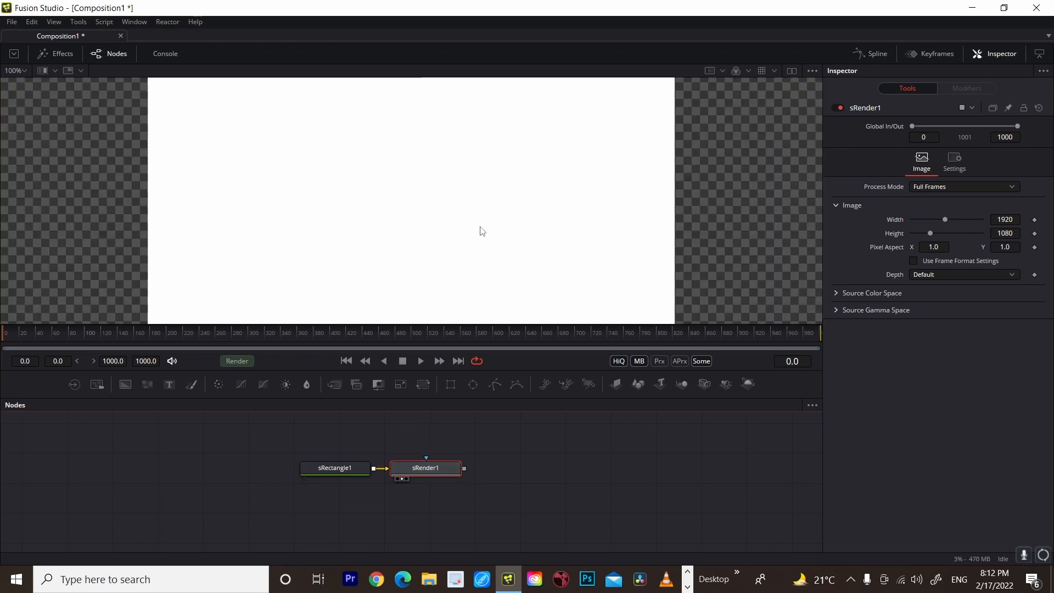
scroll(348, 270, "down", 2)
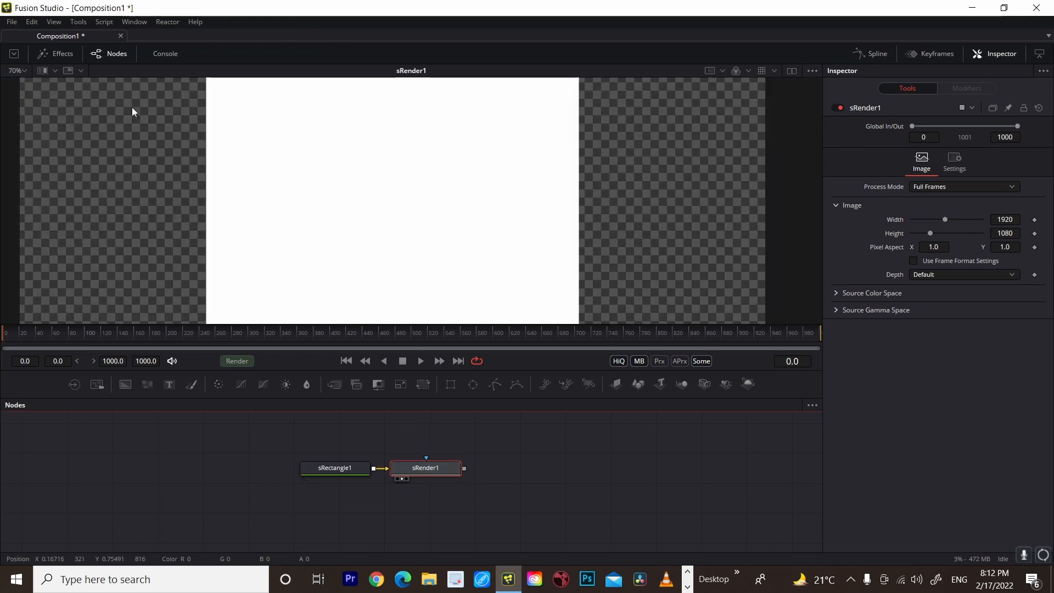
left_click(24, 70)
left_click(24, 84)
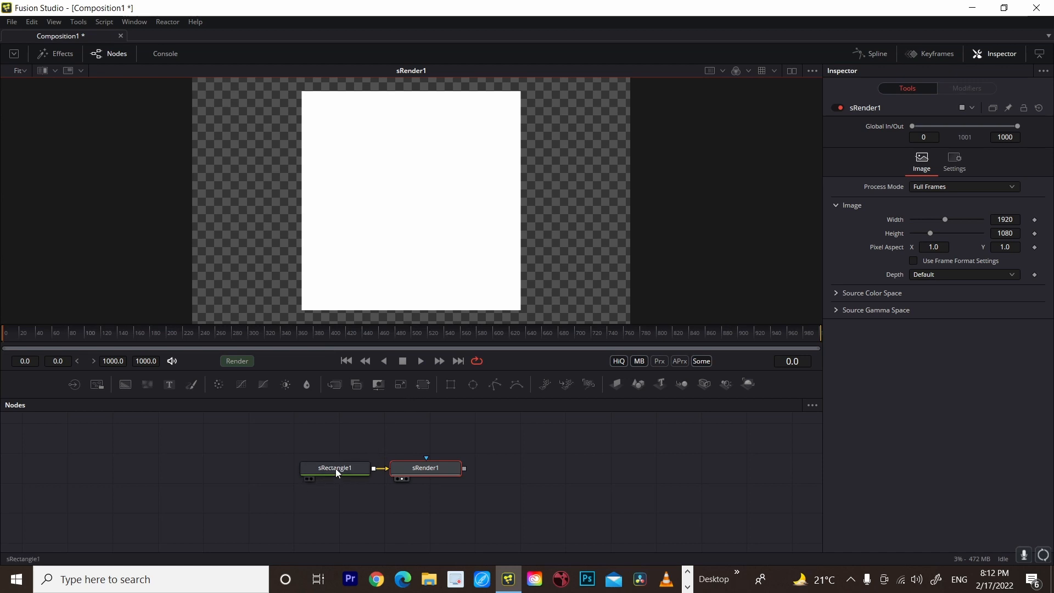
Move the sRender node farther from the rectangle node and set the nodes to arrange to grid.
left_click_drag(412, 467, 565, 467)
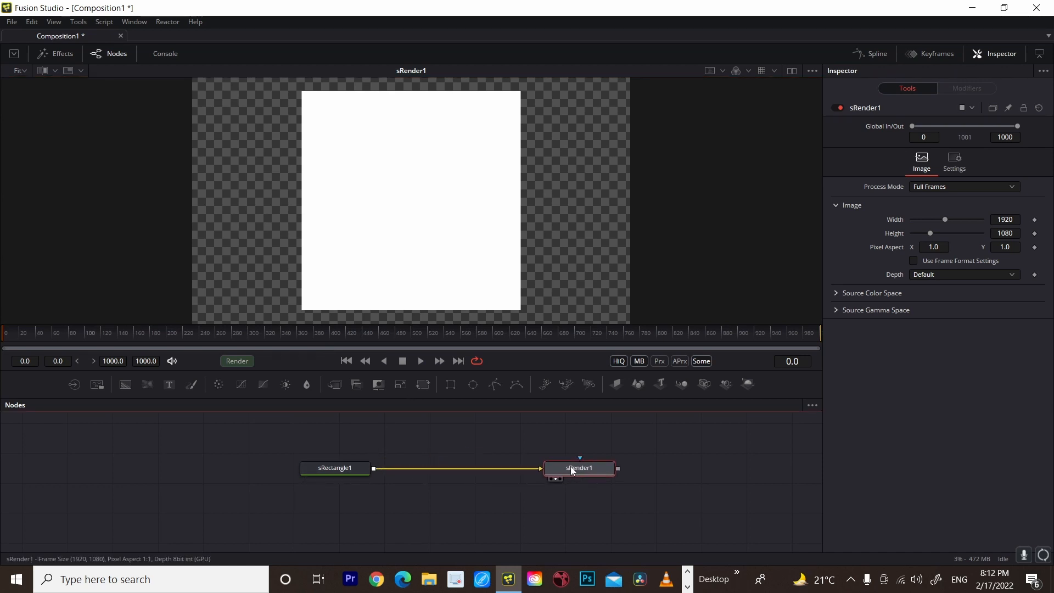
right_click(470, 444)
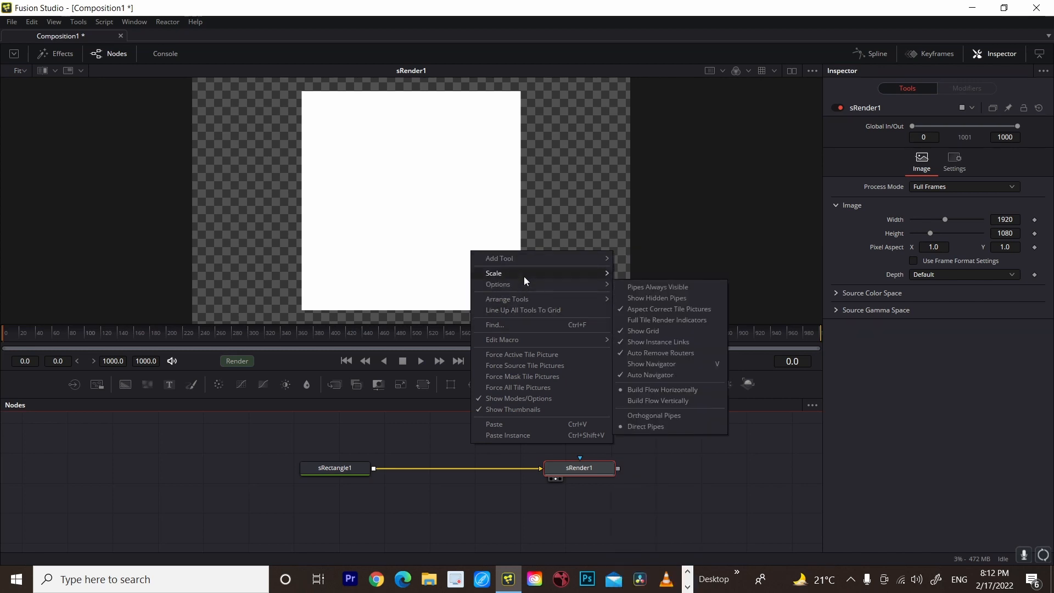
mouse_move(516, 299)
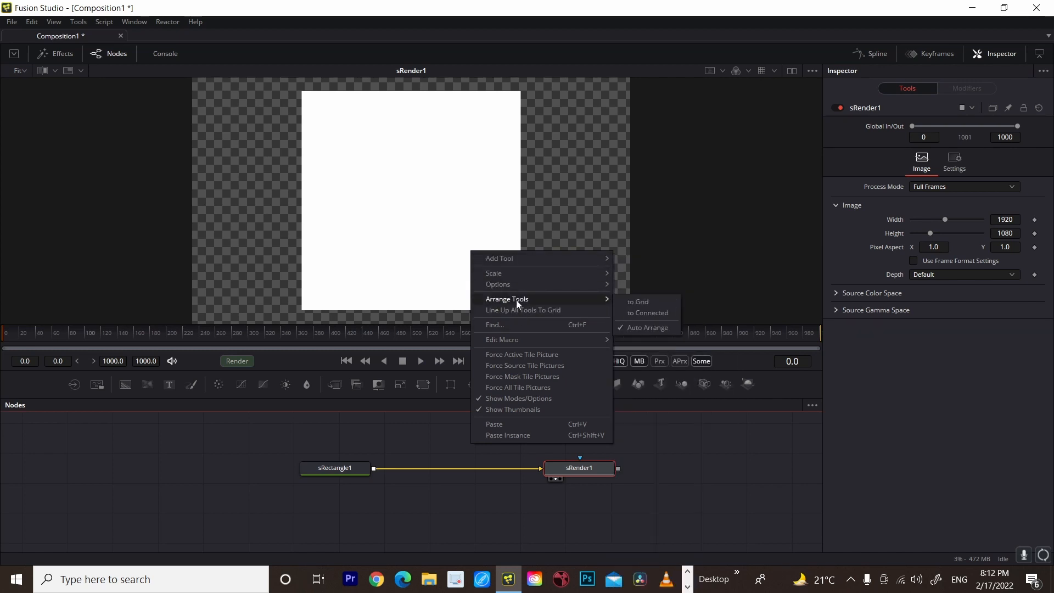
left_click(637, 301)
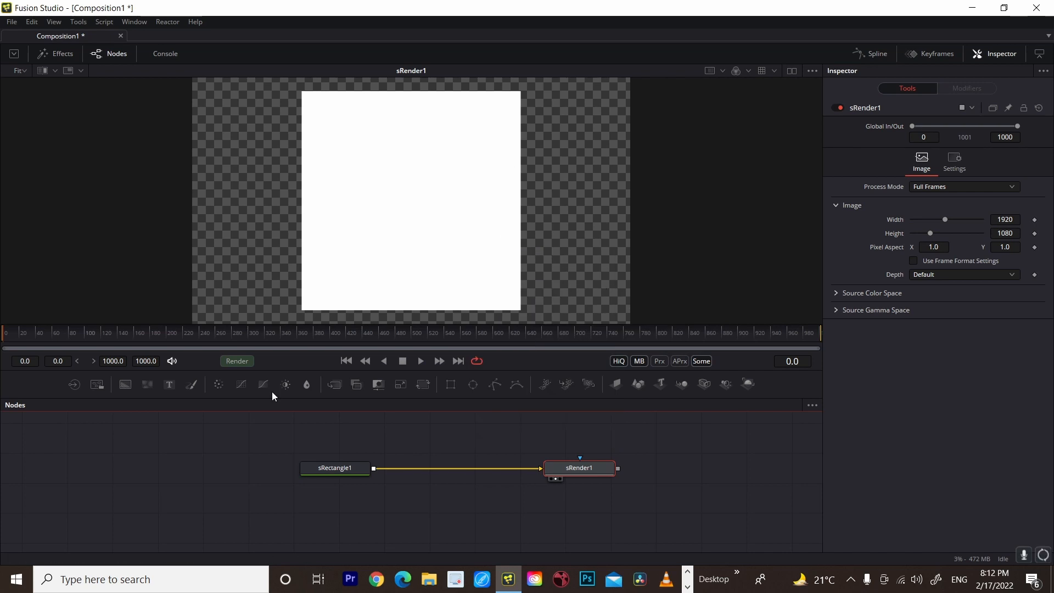
Insert an sOutline node between the sRectangle and sRender nodes.
left_click(338, 470)
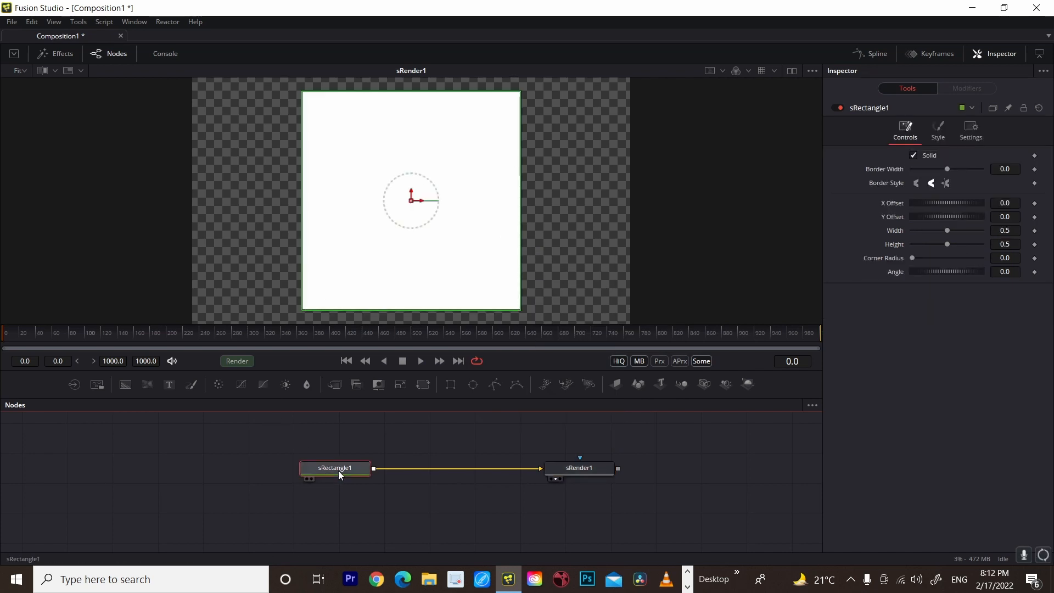
key("ctrl+space")
type("sou")
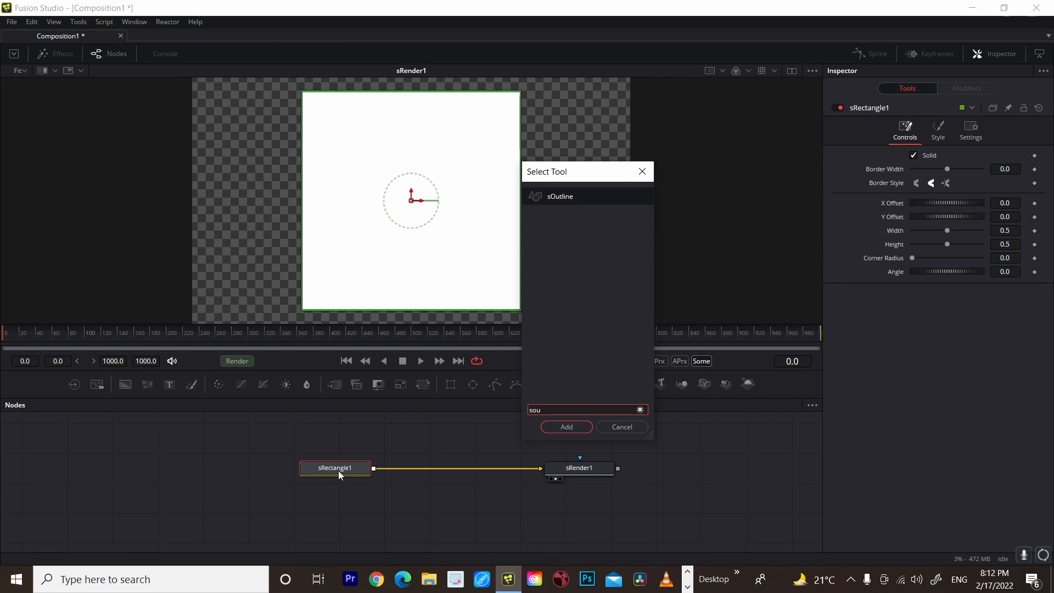
key("Return")
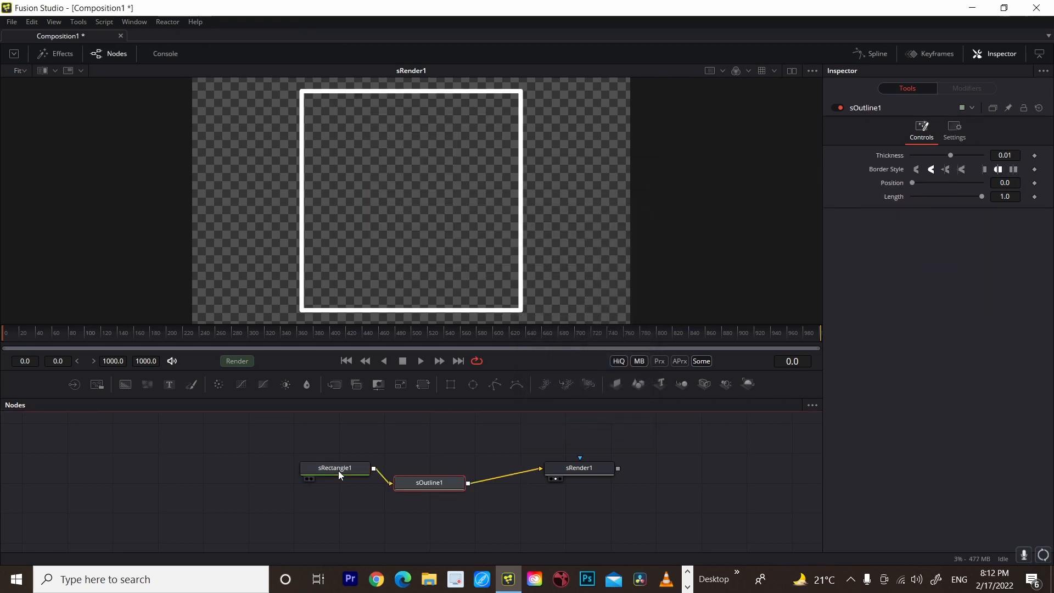
Line up the rectangle, outline and render nodes in one evenly spaced horizontal row.
left_click_drag(417, 484, 462, 454)
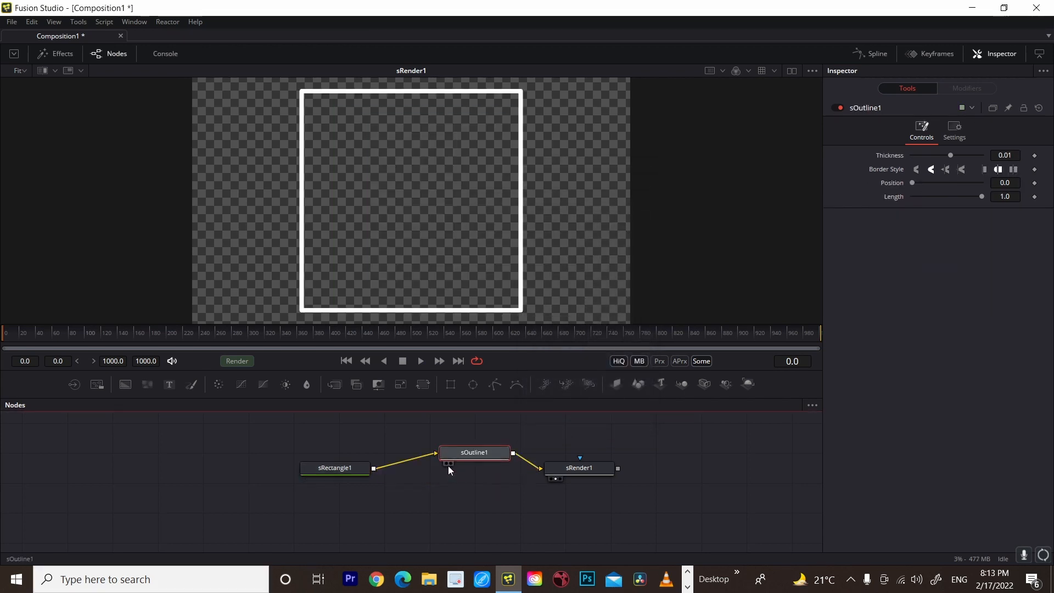
left_click_drag(335, 469, 188, 487)
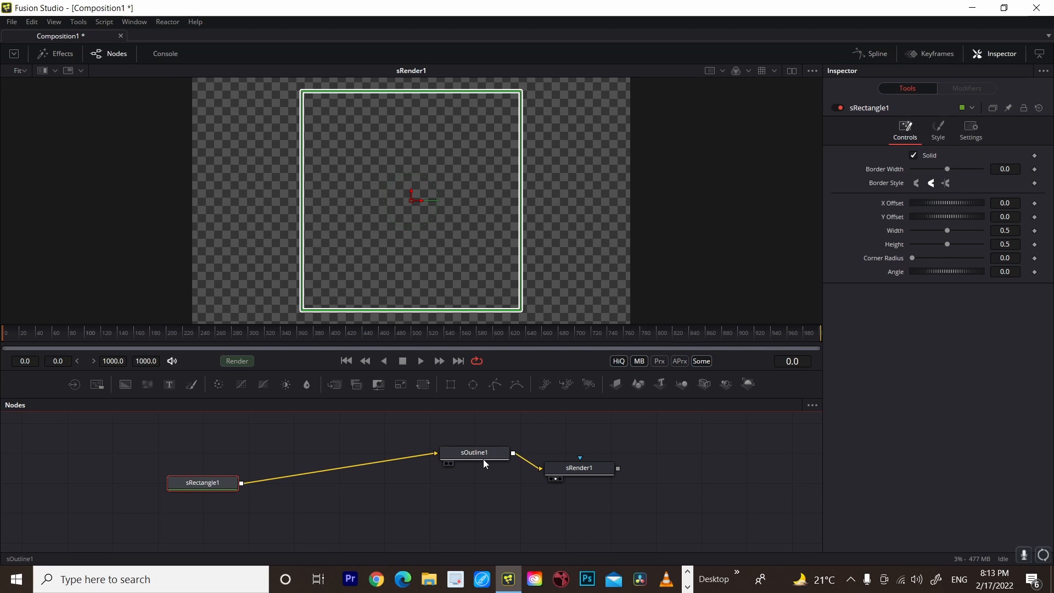
left_click_drag(484, 459, 438, 489)
left_click_drag(559, 465, 590, 479)
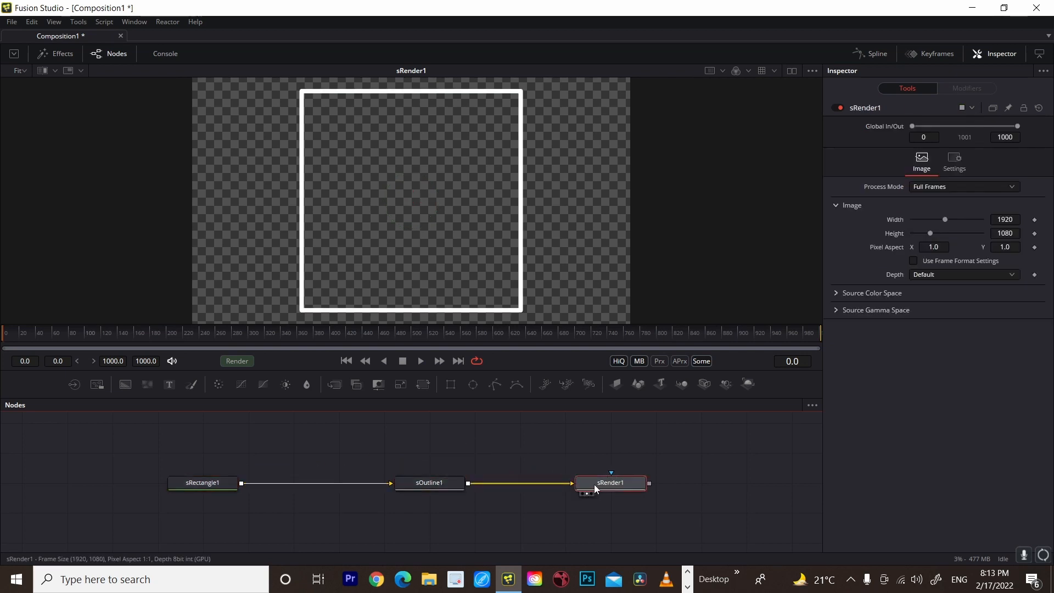
Set the sRender image size to about 1774 wide by 1388 high, keeping the Default depth.
left_click_drag(945, 220, 932, 239)
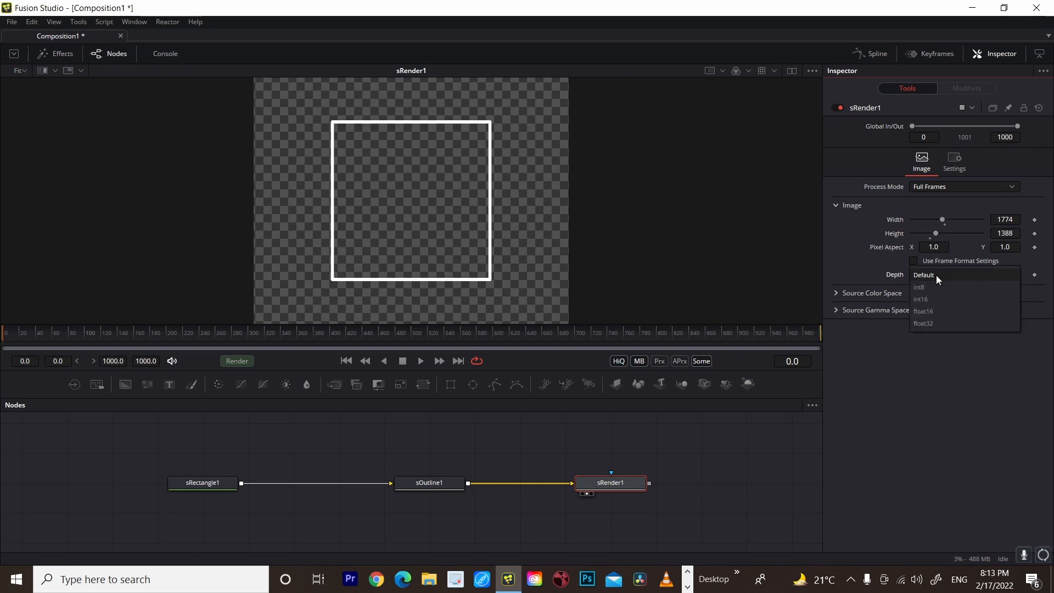
left_click(937, 275)
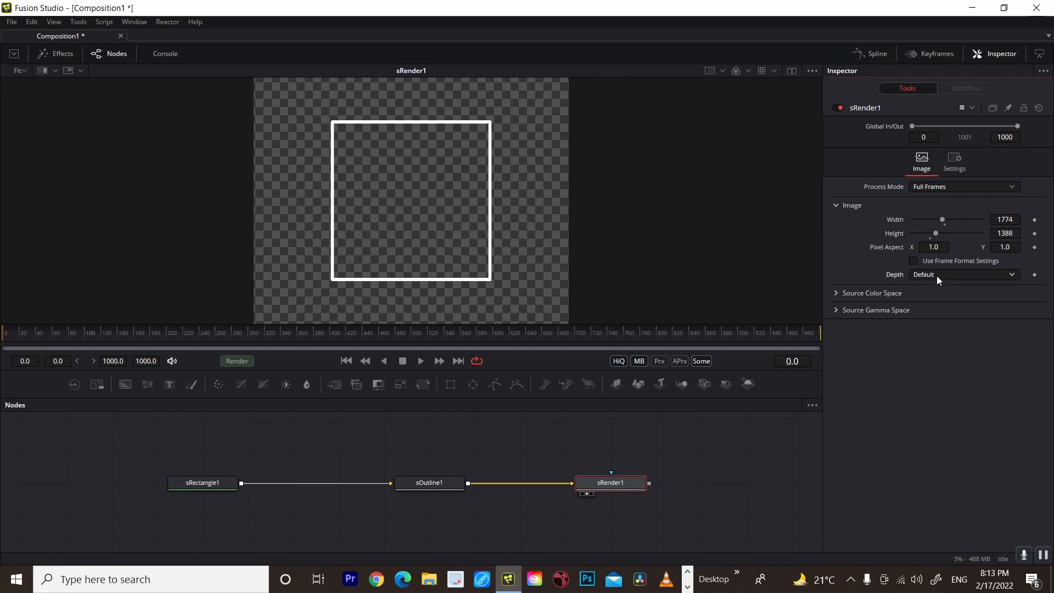
Set the rectangle's border width to about 0.051, X offset to -0.116, Y offset to 0.087 and width to 0.906.
left_click(216, 486)
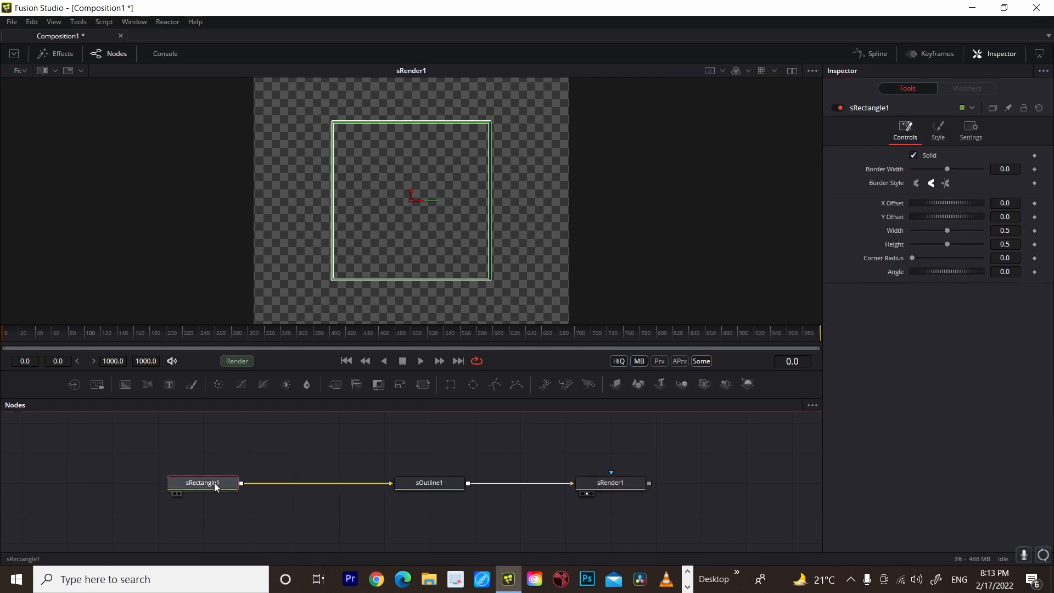
left_click_drag(941, 172, 975, 230)
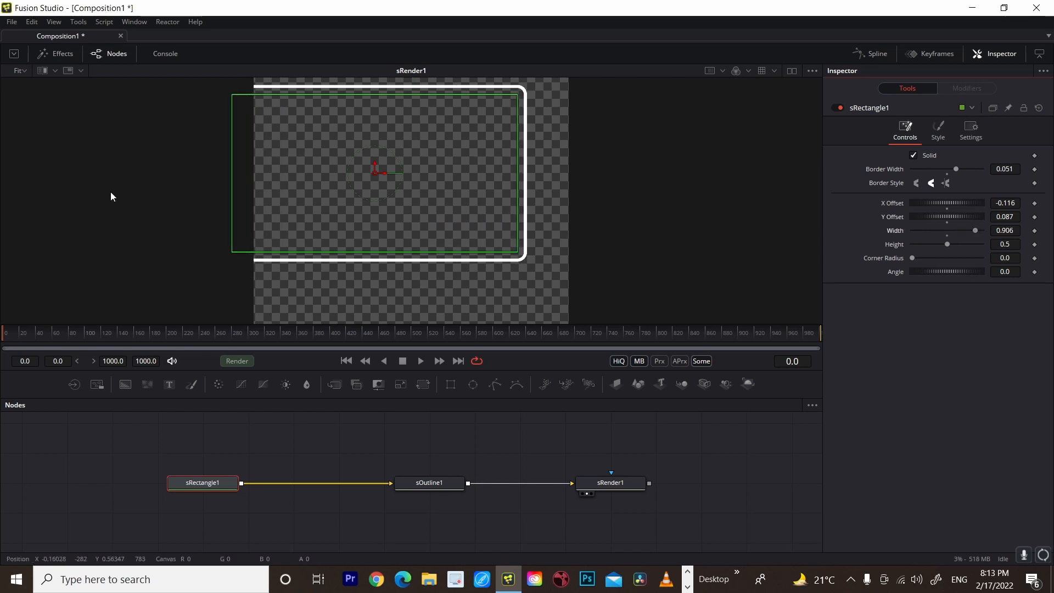
left_click(20, 71)
left_click(22, 83)
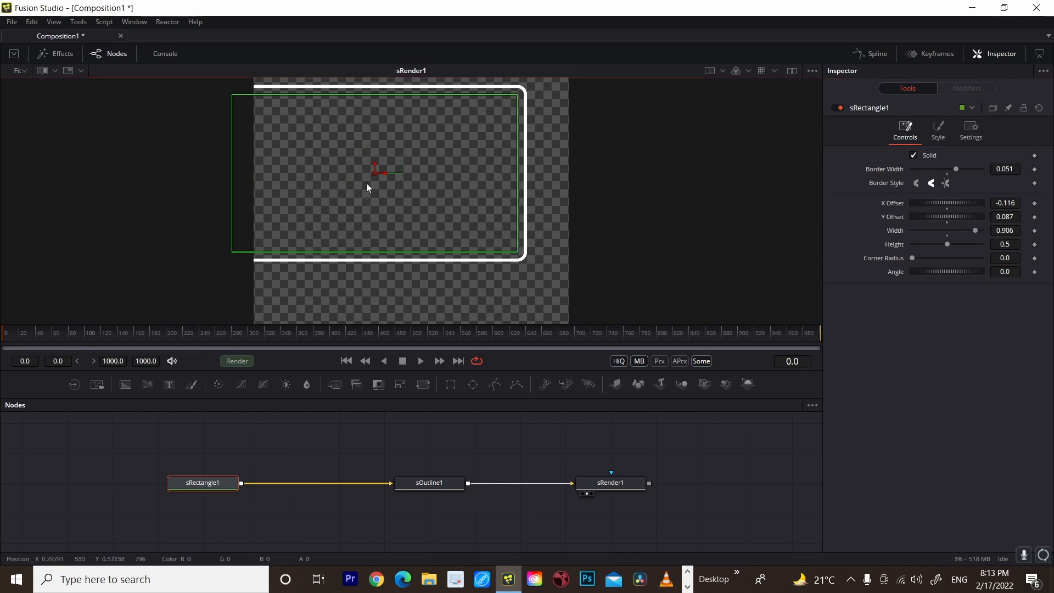
Move the rectangle back near the frame's centre and reduce its height to about 0.339.
left_click_drag(377, 172, 416, 196)
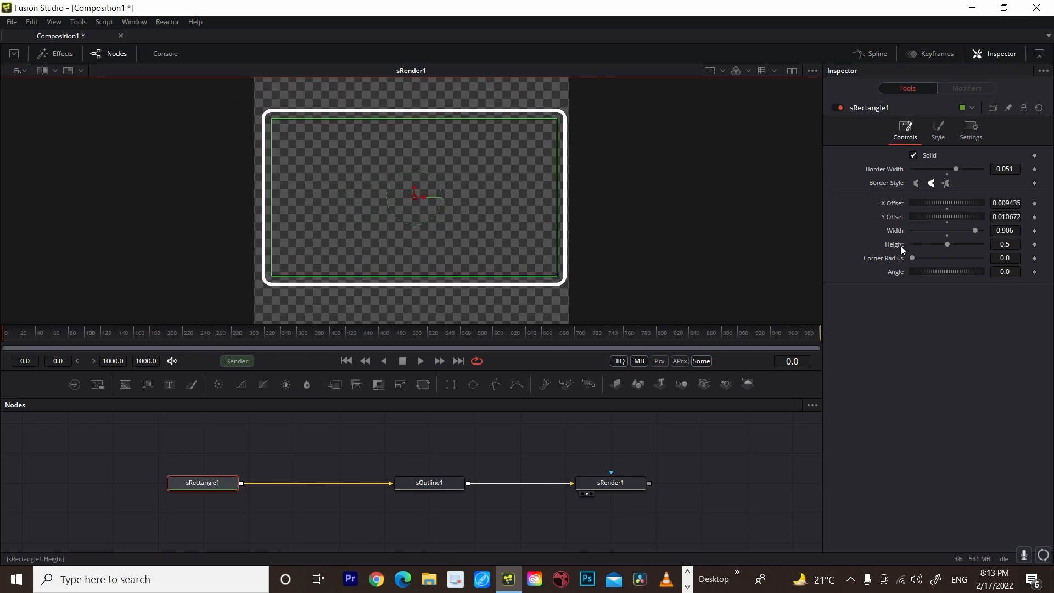
left_click_drag(943, 242, 933, 253)
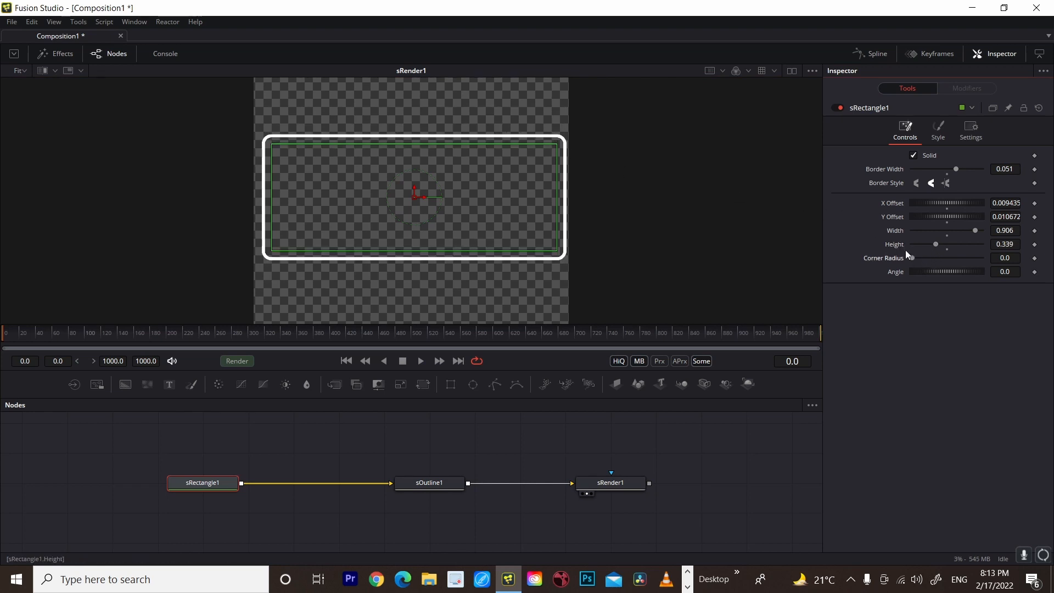
left_click_drag(913, 258, 962, 264)
key("ctrl+z")
Set the sOutline node's thickness to about 0.016 and its position to about 0.102.
left_click(429, 486)
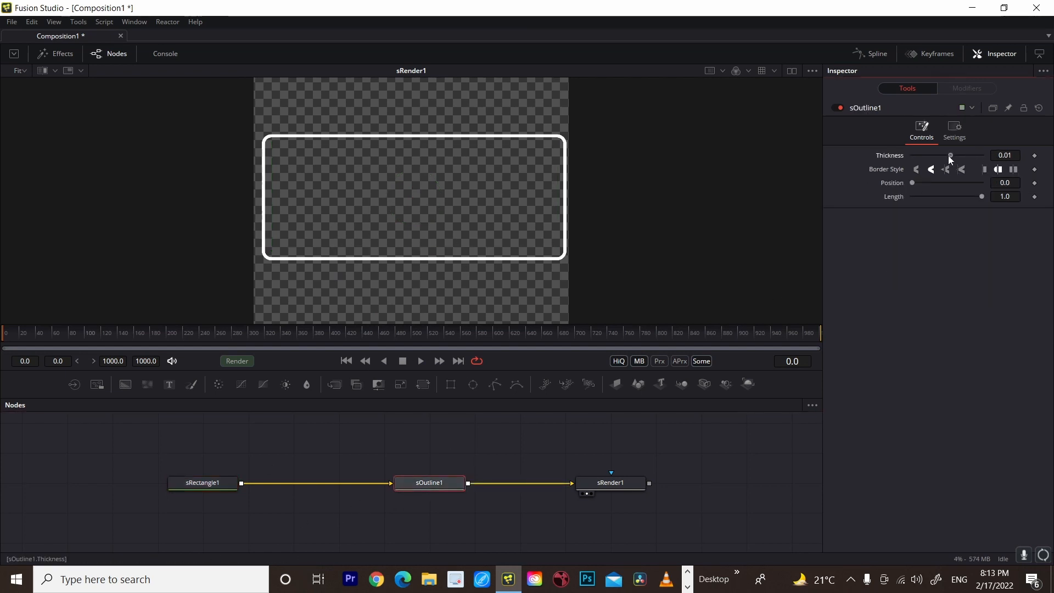
left_click_drag(948, 156, 993, 202)
left_click_drag(924, 185, 888, 186)
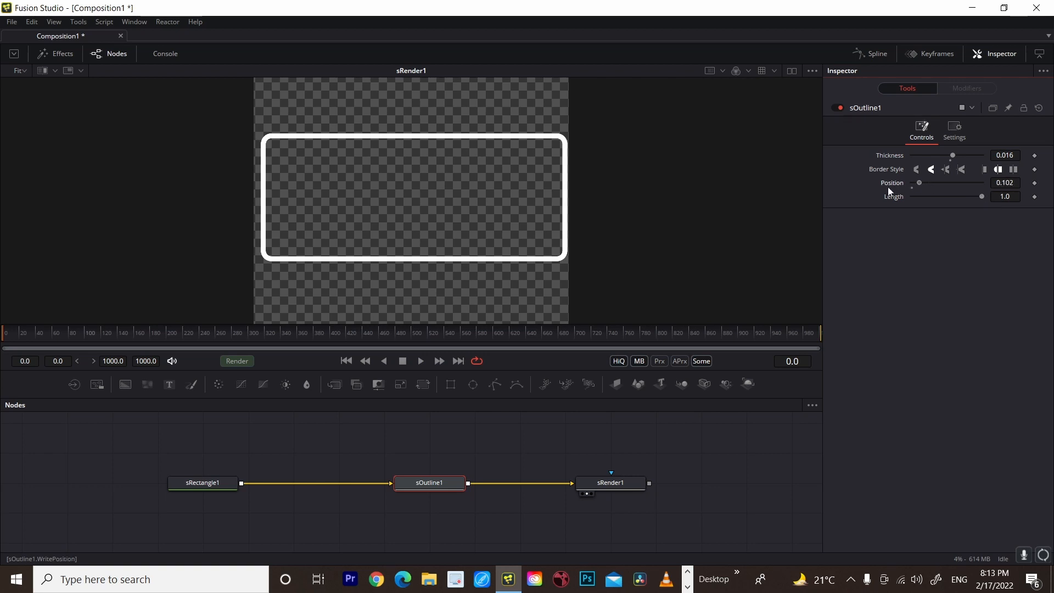
Return the outline's position to 0.0 and animate its length from 0.0 at frame 0 to 1.0 at frame 12.
left_click_drag(982, 195, 876, 213)
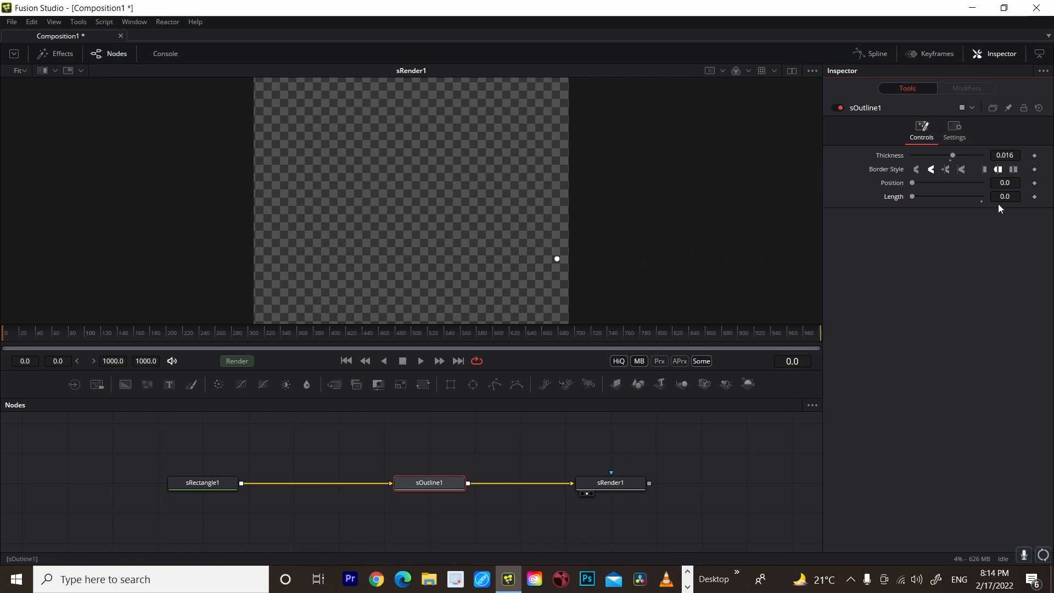
left_click(1034, 196)
key("space")
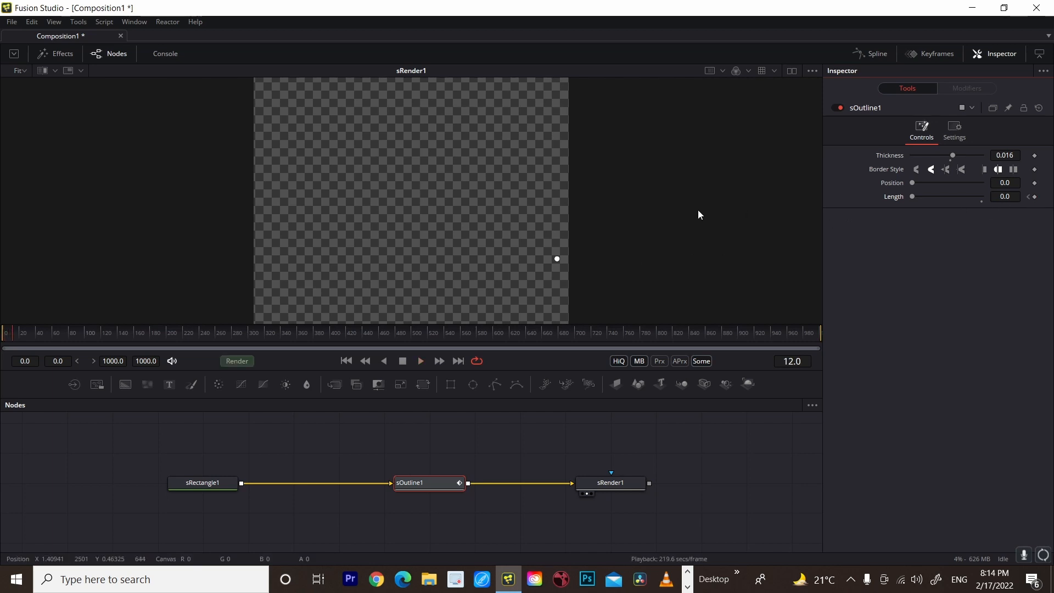
left_click_drag(914, 195, 984, 197)
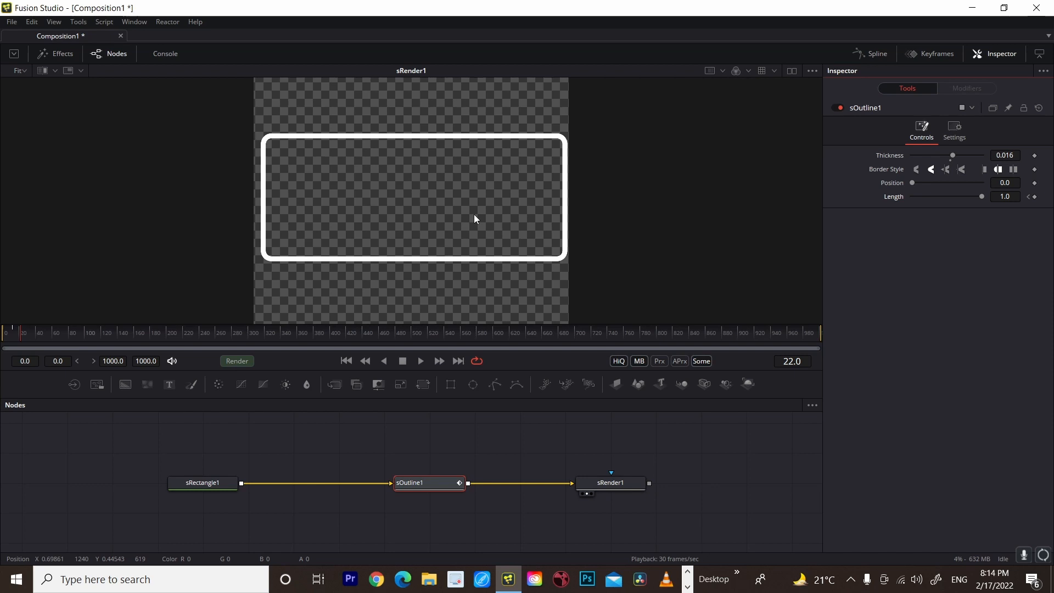
Delete the sRectangle node and add an sEllipse shape node in its place.
left_click(230, 488)
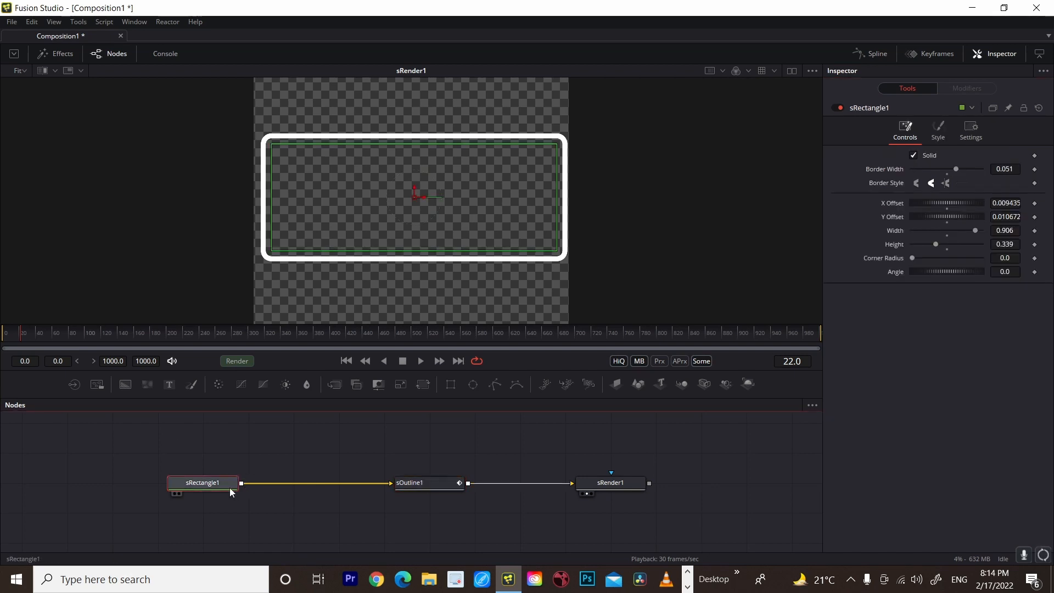
key("Delete")
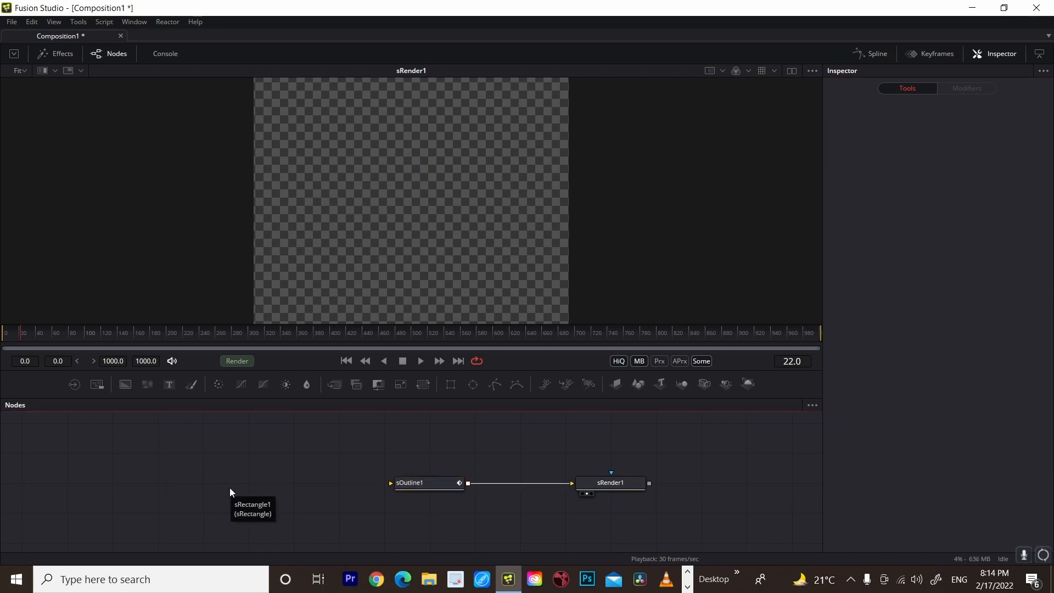
right_click(230, 487)
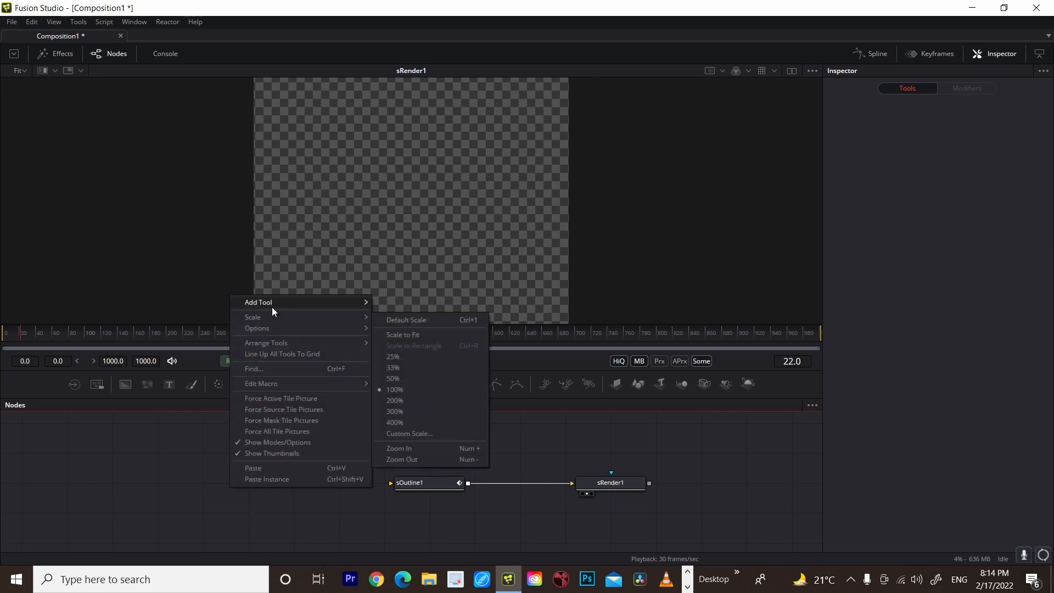
mouse_move(272, 303)
mouse_move(427, 530)
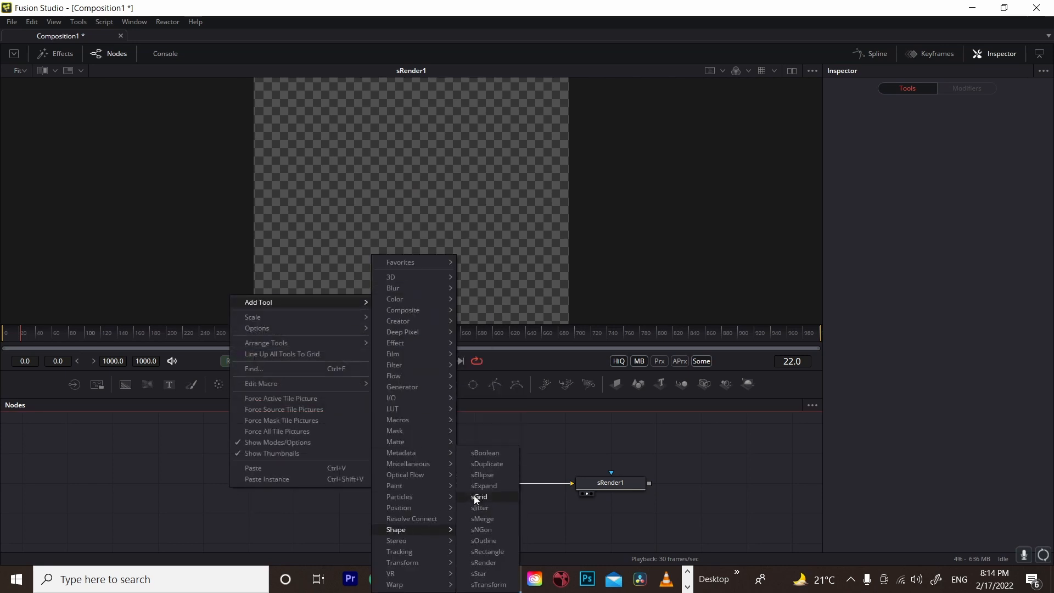
left_click(477, 475)
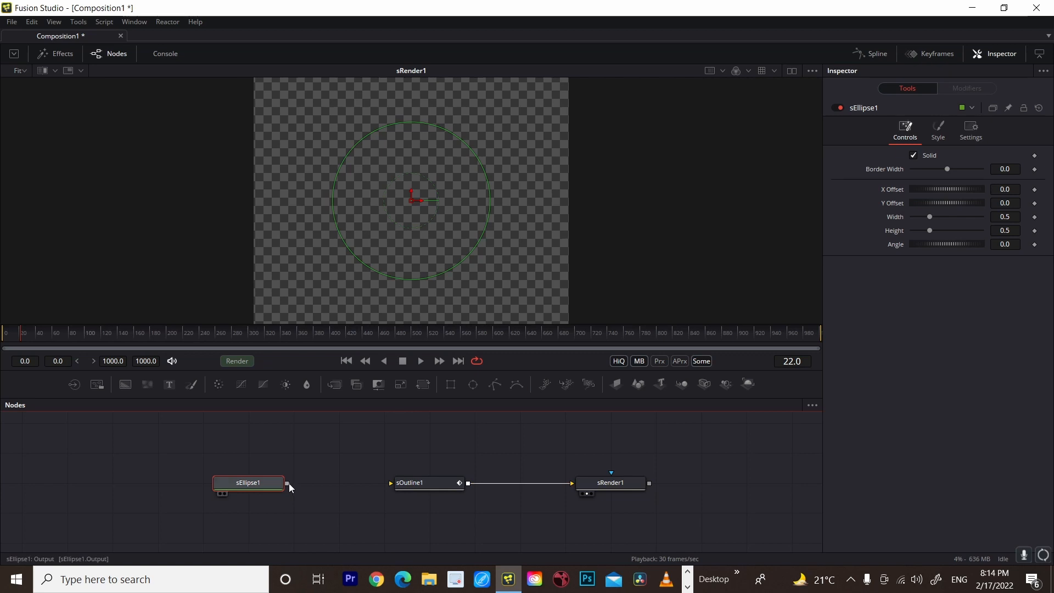
Connect the sEllipse output directly to sRender, bypassing the sOutline node.
left_click_drag(288, 483, 441, 477)
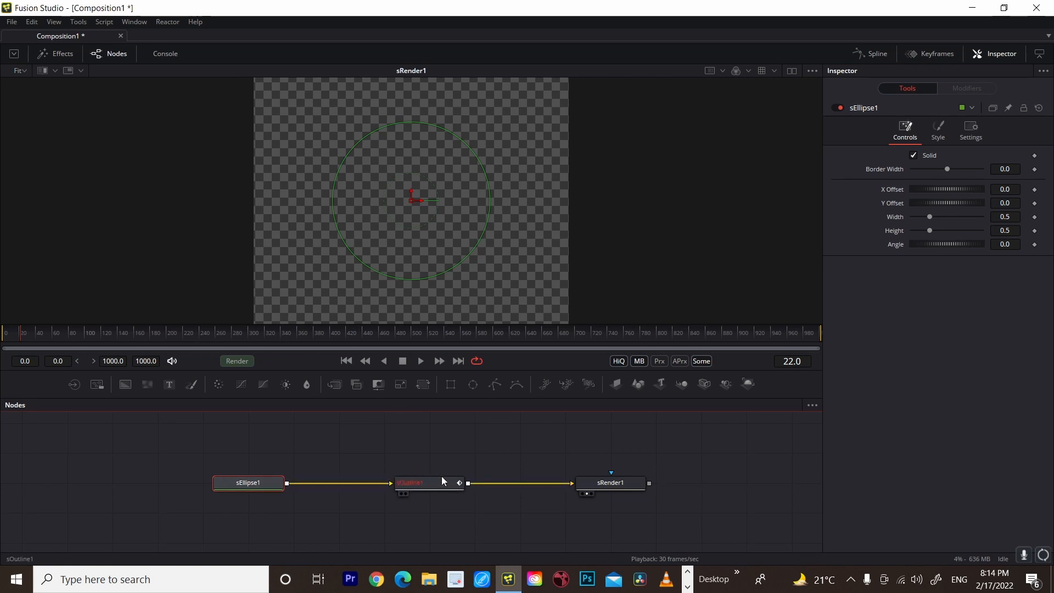
left_click_drag(369, 485, 590, 488)
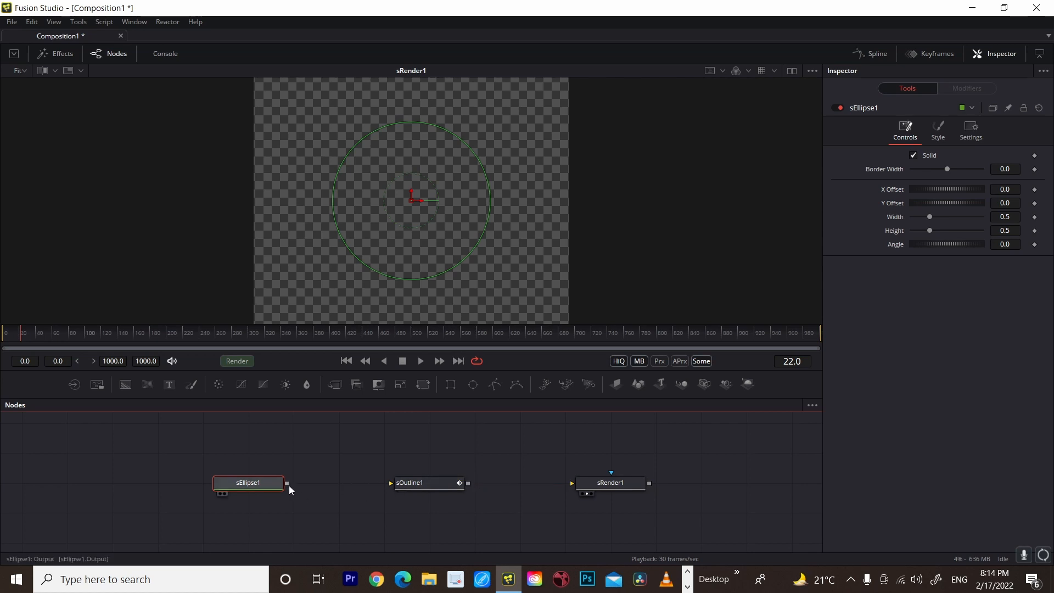
left_click_drag(286, 484, 591, 483)
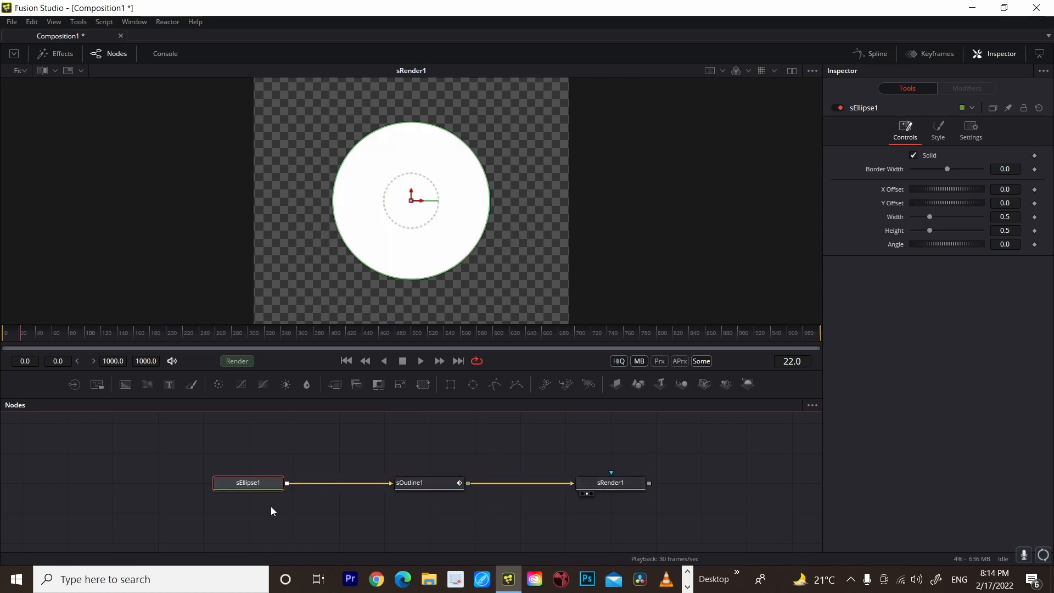
Set the ellipse's border width to -0.016 and X offset to 0.087, trying other width, height and angle values and undoing those.
left_click_drag(945, 172, 948, 245)
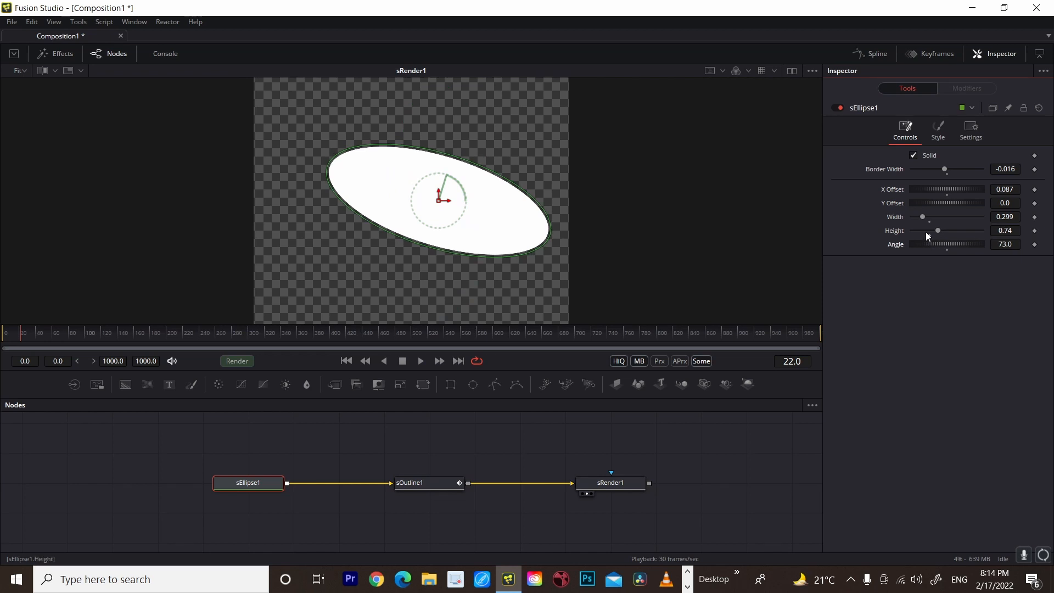
key("ctrl+z")
key("ctrl+z")
key("ctrl+z")
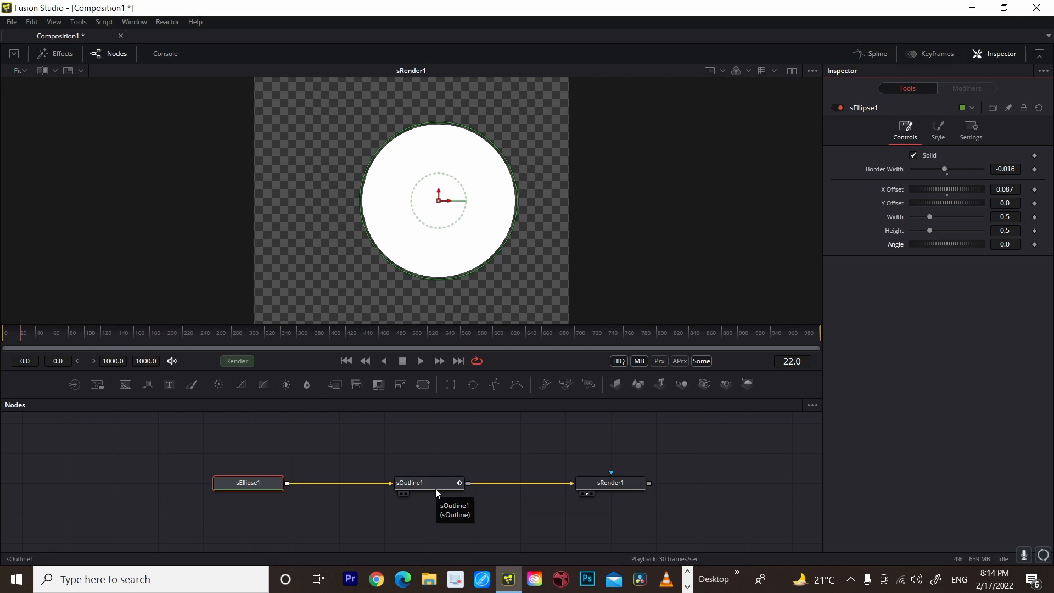
Insert the sOutline node between sEllipse and sRender and set its thickness to about 0.049.
mouse_move(436, 489)
left_mouse_down()
mouse_move(438, 460)
mouse_move(430, 484)
left_mouse_up()
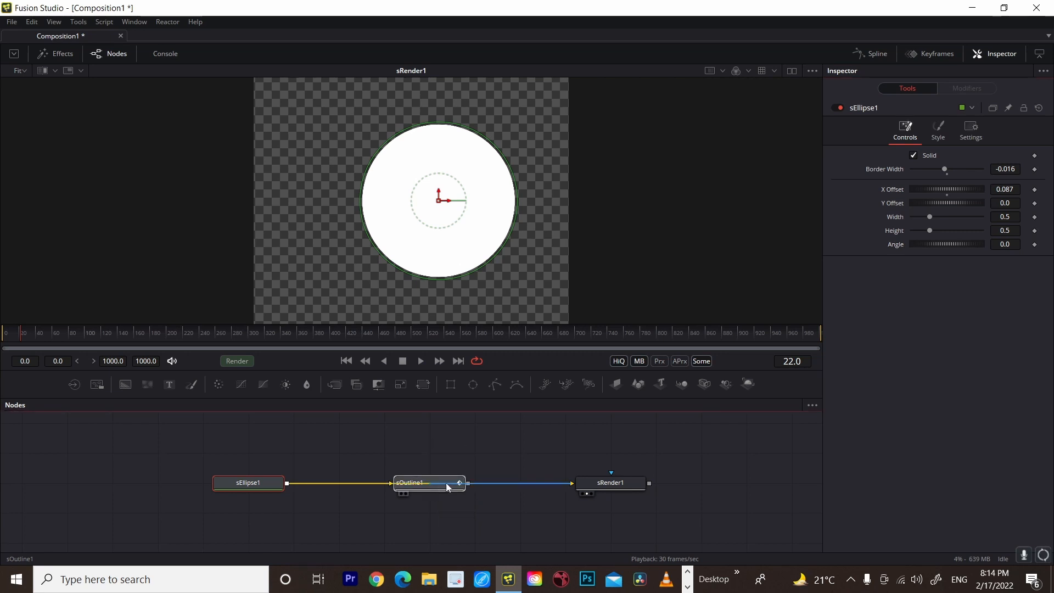
left_click(430, 484)
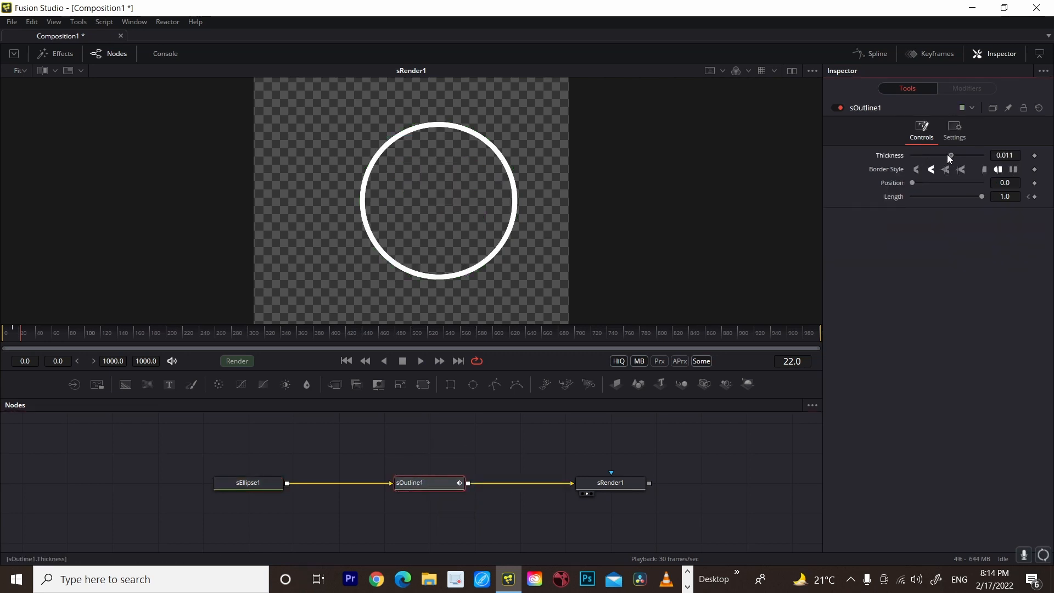
left_click_drag(947, 154, 962, 160)
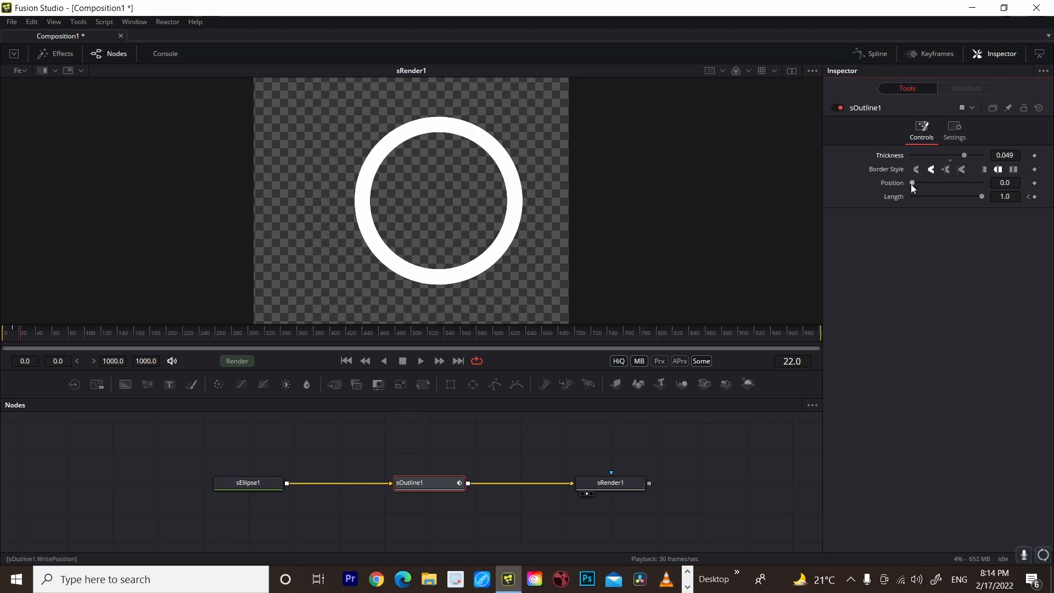
Set the outline's length to about 0.929 at frame 22 and play the circle's drawing animation from frame 0.
left_click_drag(978, 196, 977, 241)
left_click_drag(21, 337, 3, 337)
key("space")
key("space")
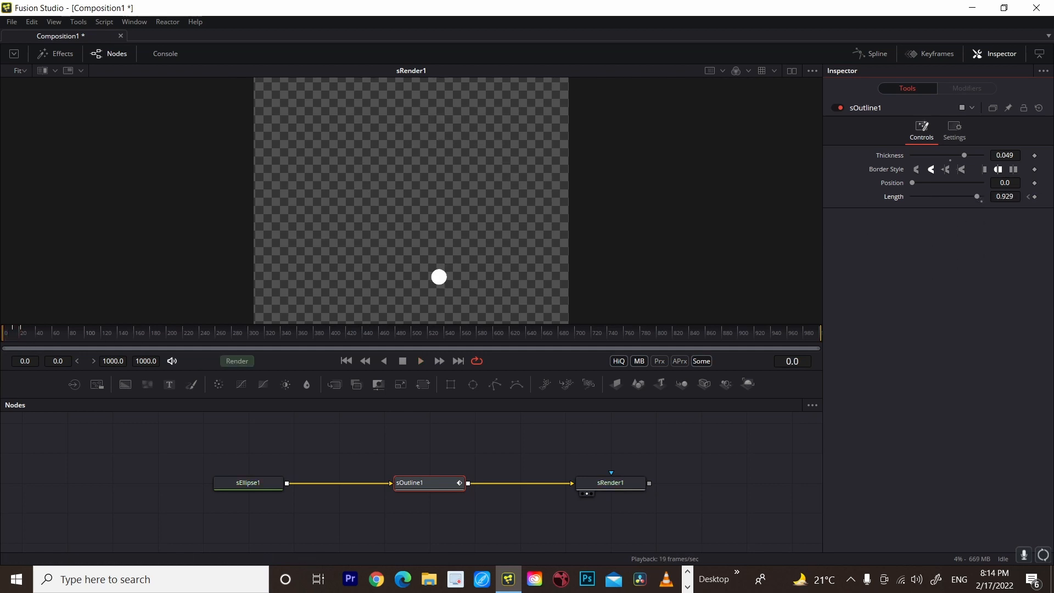
key("space")
key("space")
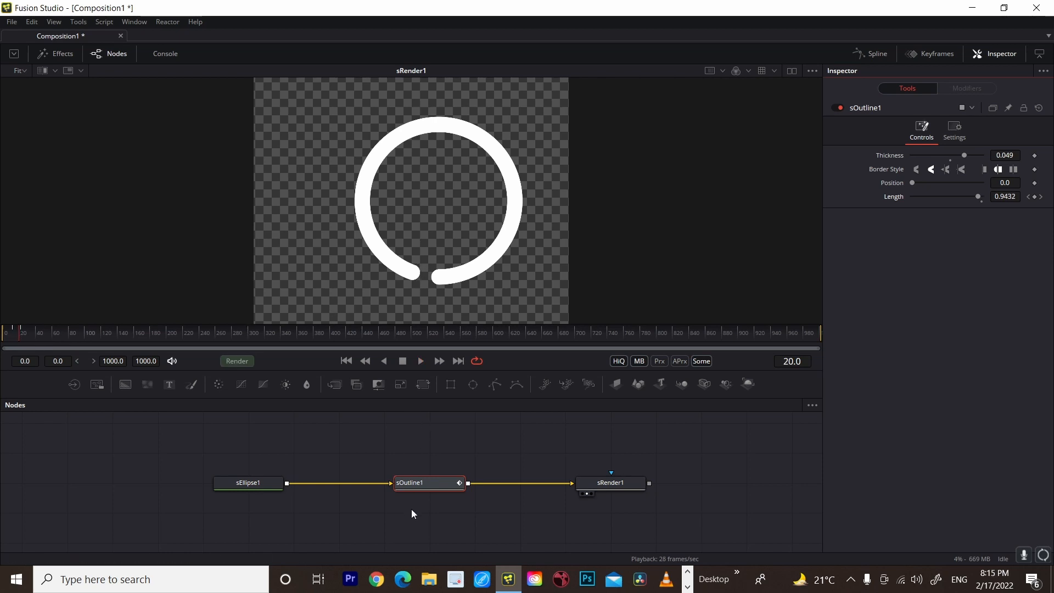
Reset sOutline to its default settings, delete the sEllipse node and disconnect sOutline from sRender.
left_click(1039, 108)
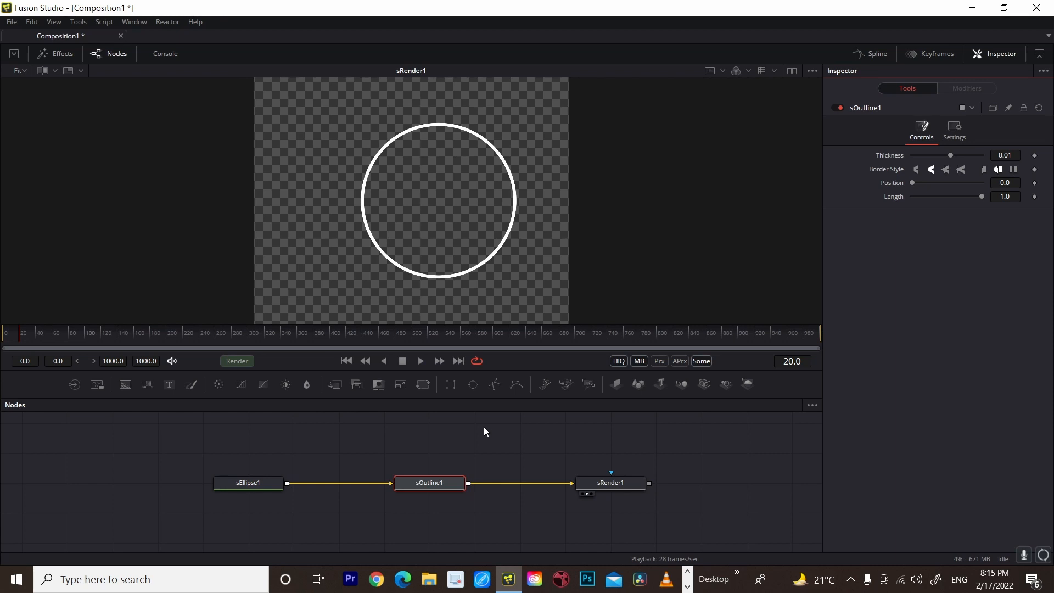
left_click(264, 484)
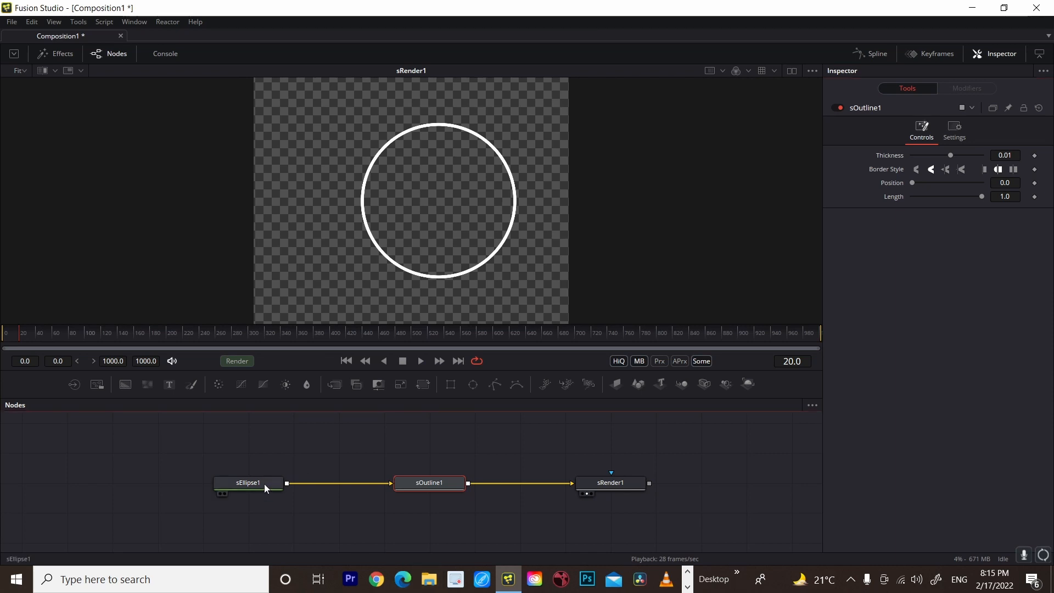
key("Delete")
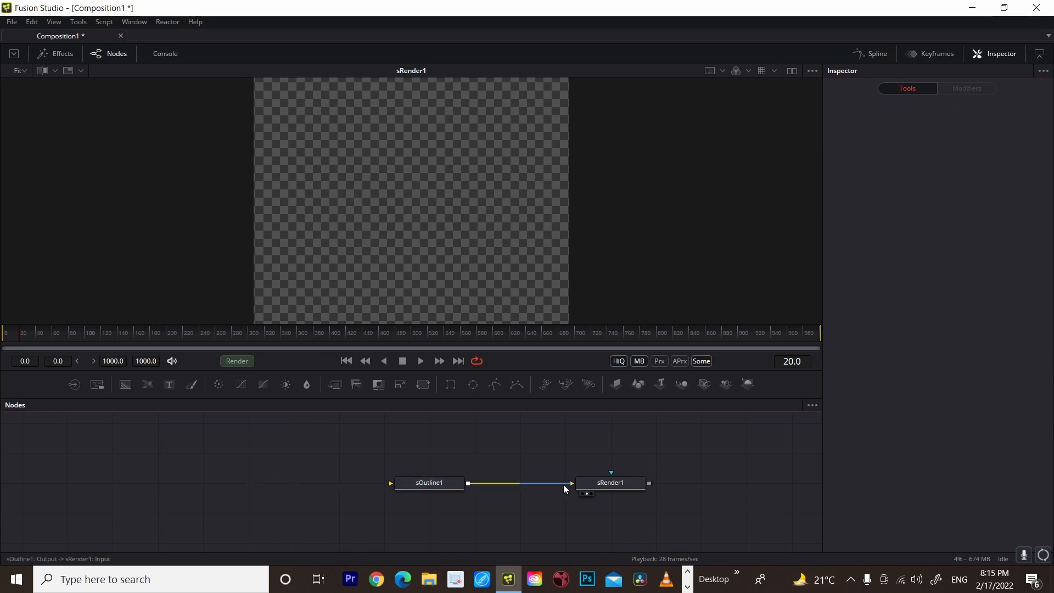
left_click(548, 483)
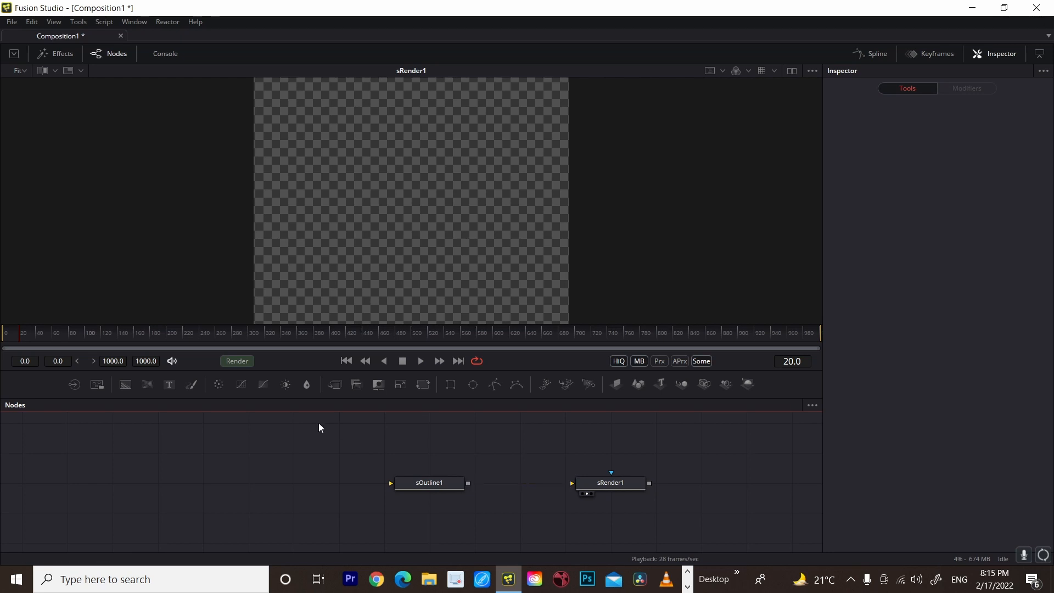
right_click(318, 423)
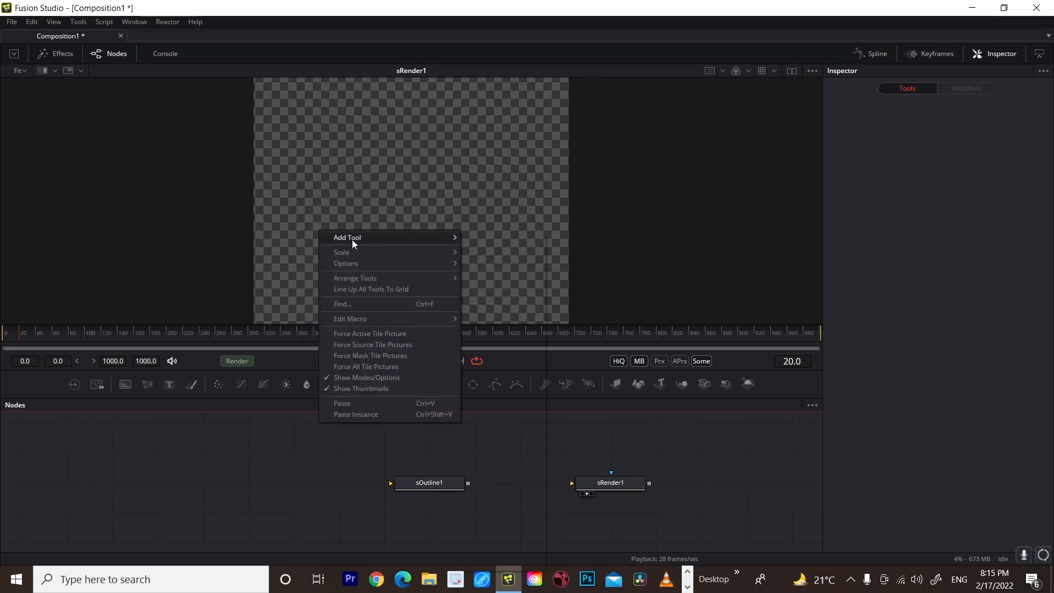
mouse_move(352, 240)
mouse_move(494, 509)
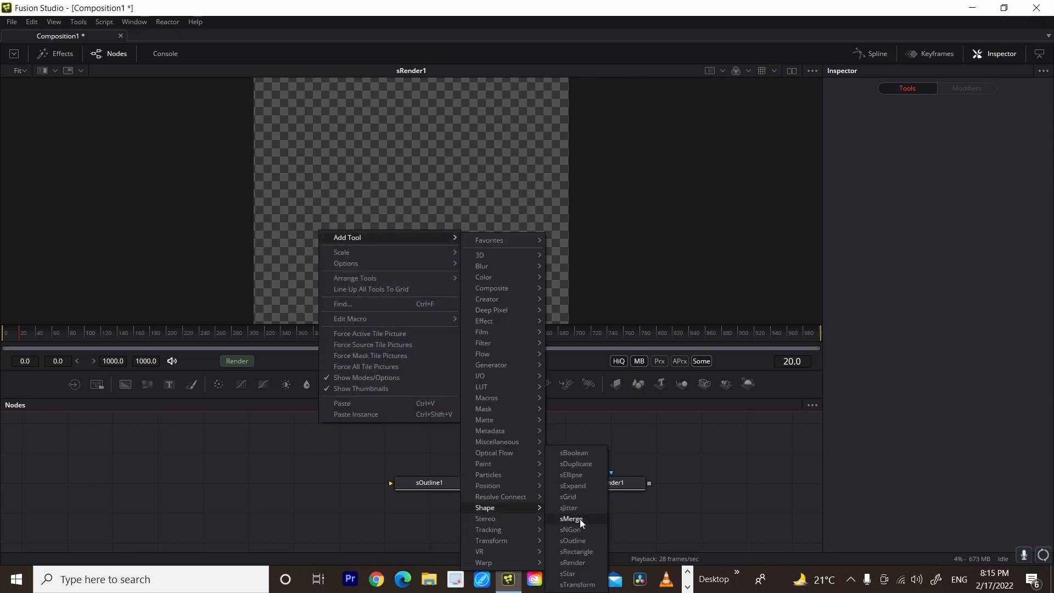
left_click(568, 575)
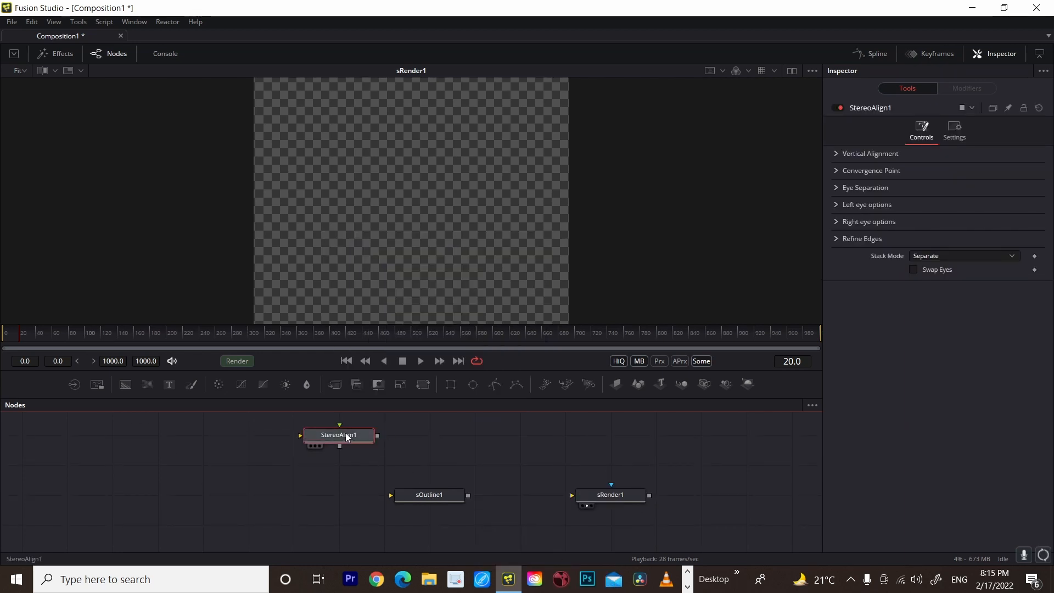
key("Delete")
Add an sStar shape node and connect its output directly to sRender.
right_click(321, 459)
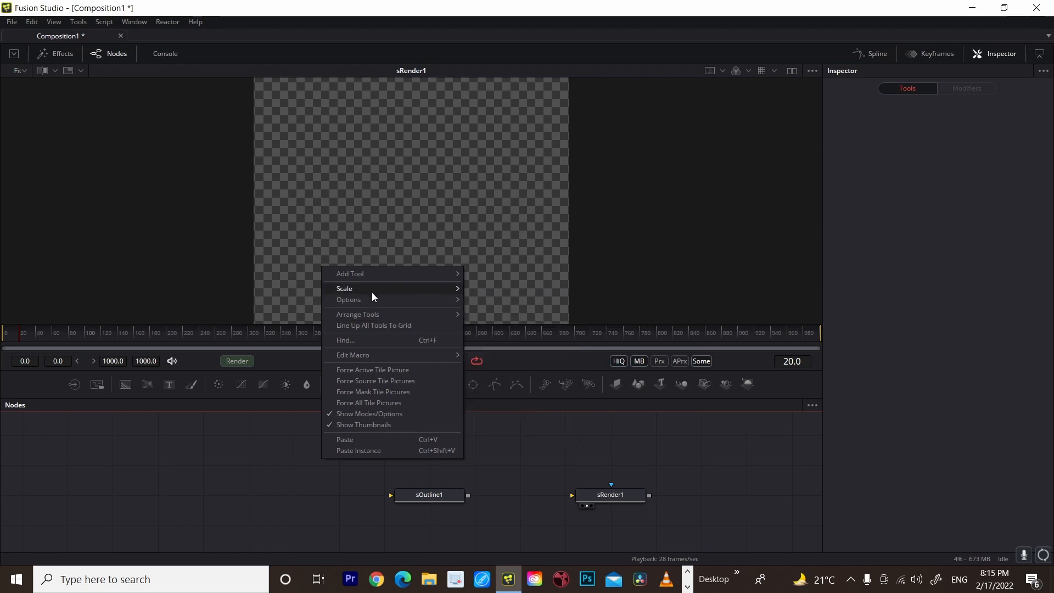
mouse_move(377, 275)
mouse_move(486, 531)
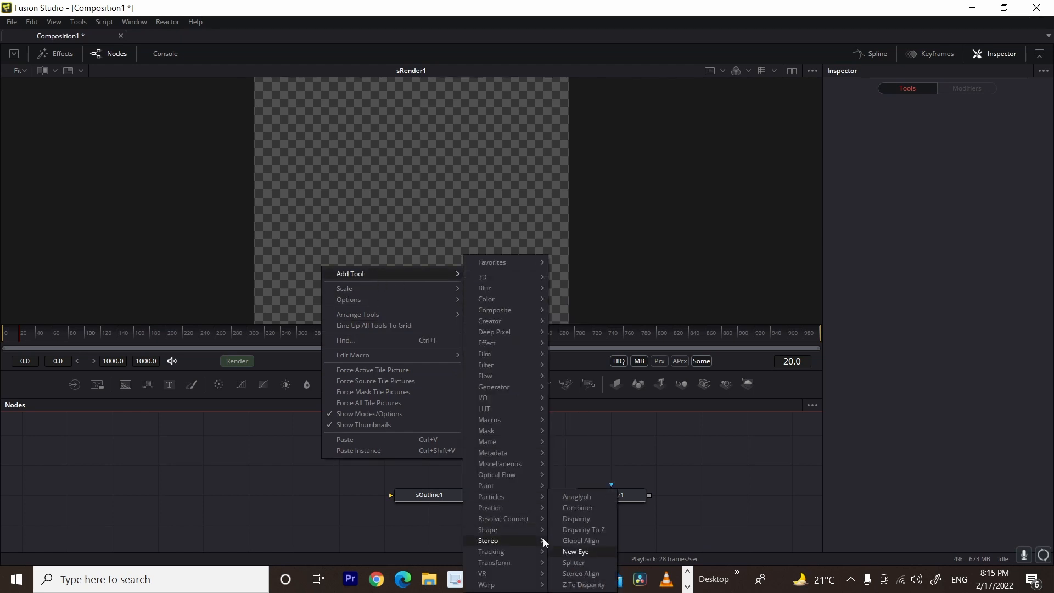
left_click(574, 573)
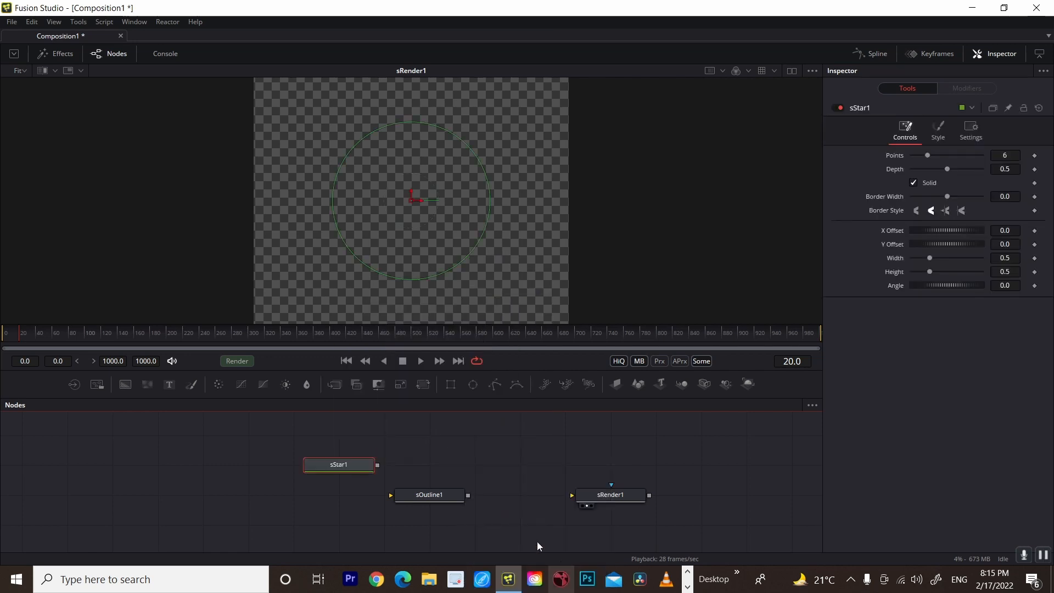
left_click_drag(378, 465, 595, 470)
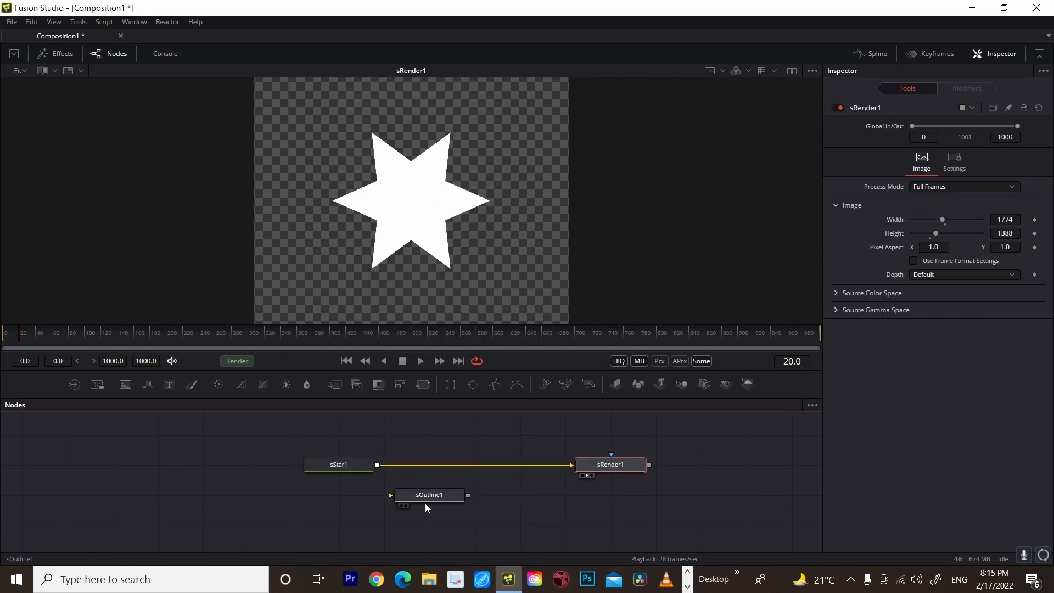
Insert the sOutline node between sStar and sRender and set its thickness to about 0.049, keeping its length at 1.0.
left_click_drag(425, 501, 582, 467)
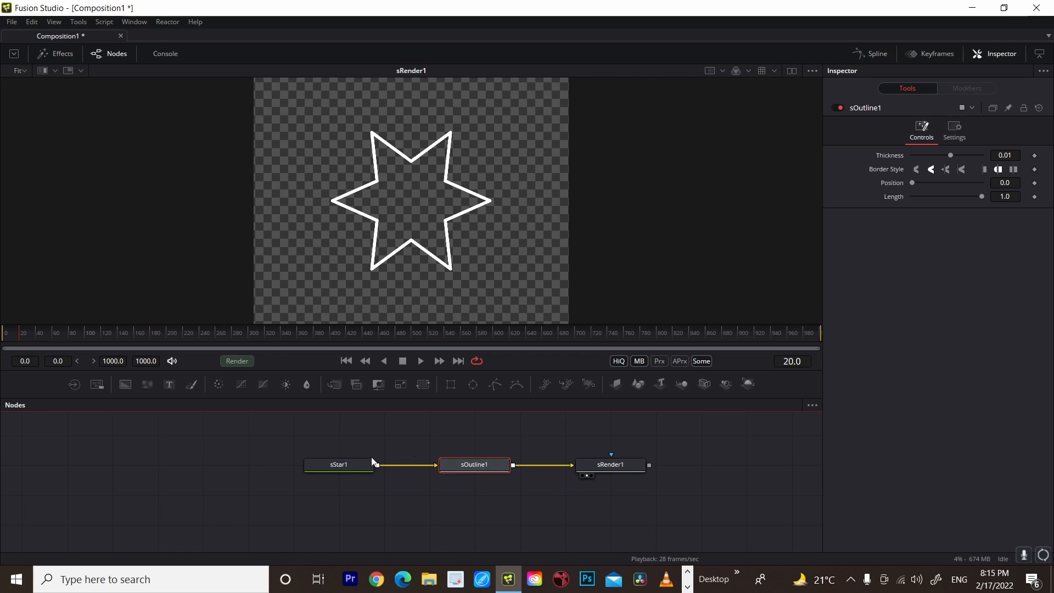
mouse_move(954, 157)
left_mouse_down()
mouse_move(938, 157)
mouse_move(967, 160)
left_mouse_up()
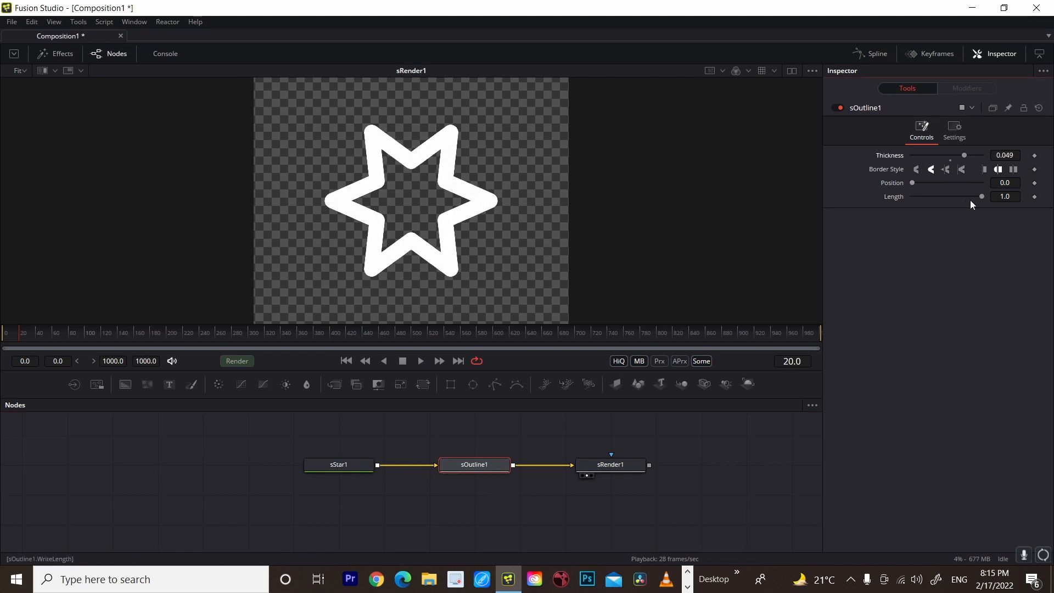
left_click_drag(985, 200, 1006, 211)
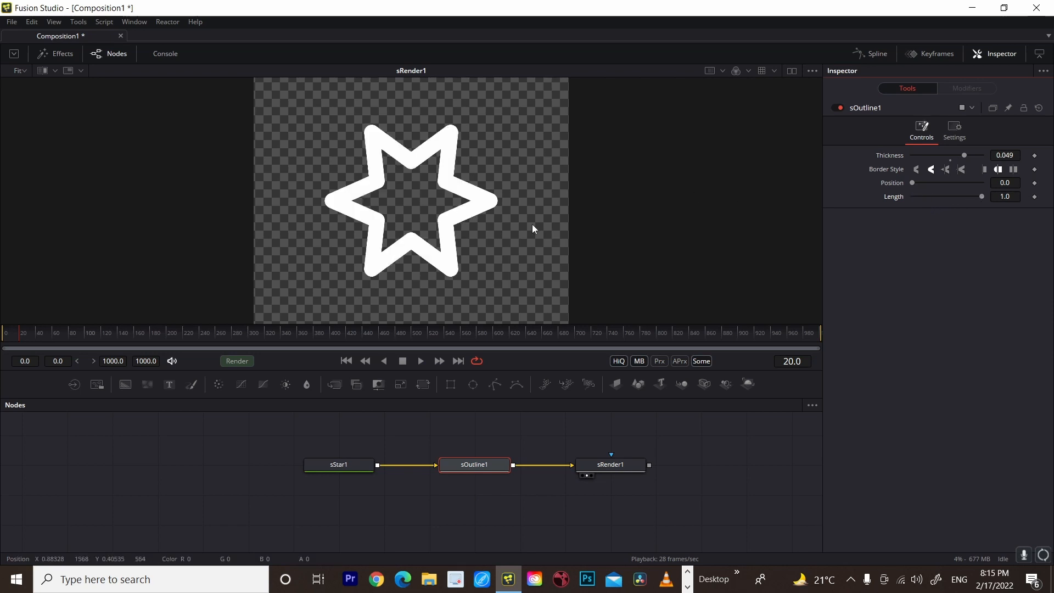
Pull the sOutline node out of the chain so sStar feeds sRender directly, and select sStar.
left_click(329, 463)
left_click_drag(483, 471, 204, 509)
left_click(370, 464)
Add an sNGon shape node, connect it to sRender in place of sStar, and delete the sStar node.
right_click(443, 445)
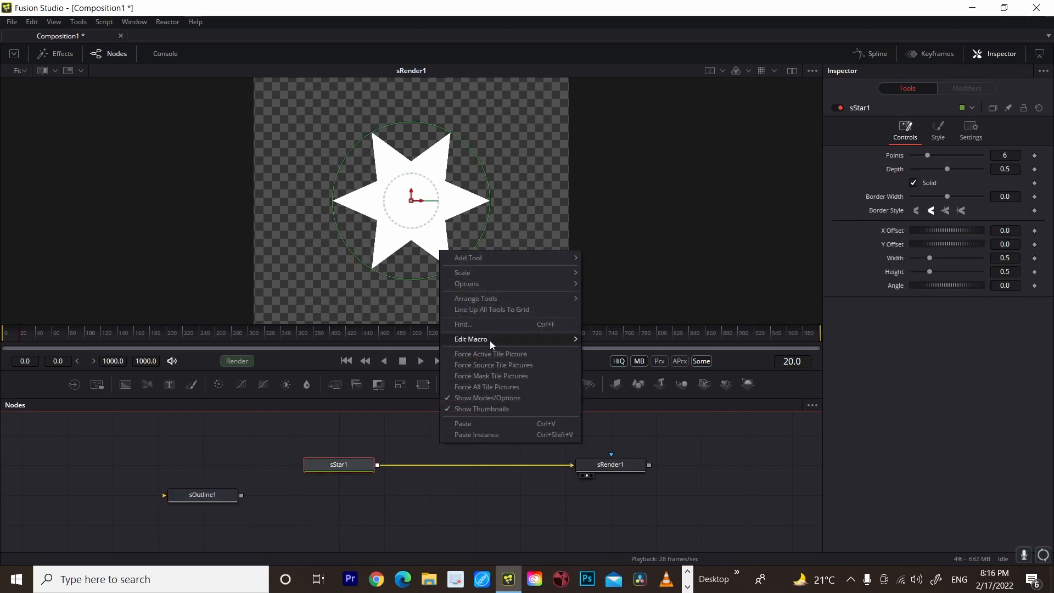
mouse_move(502, 262)
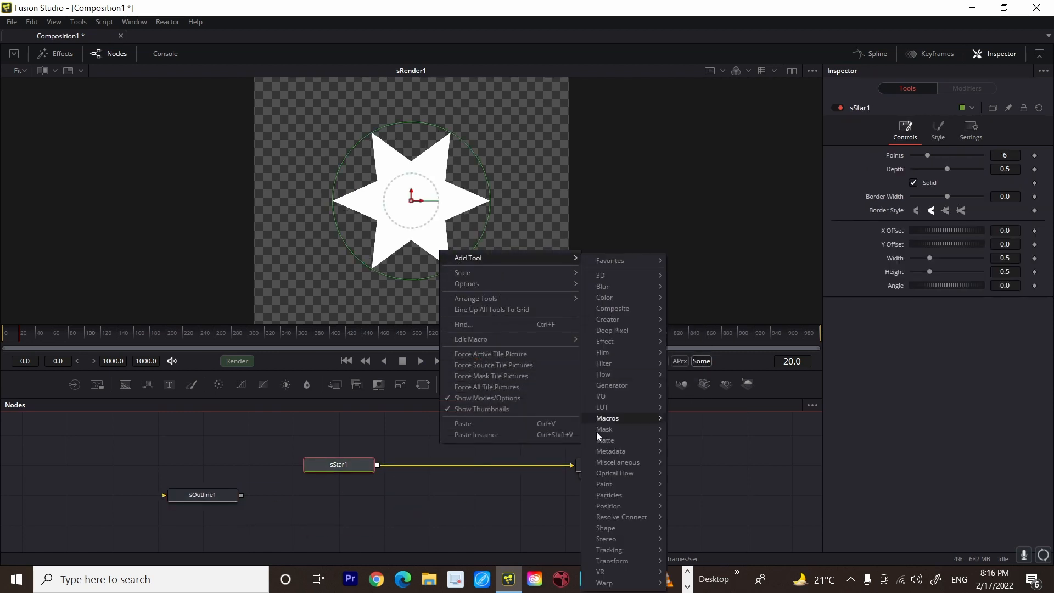
mouse_move(621, 529)
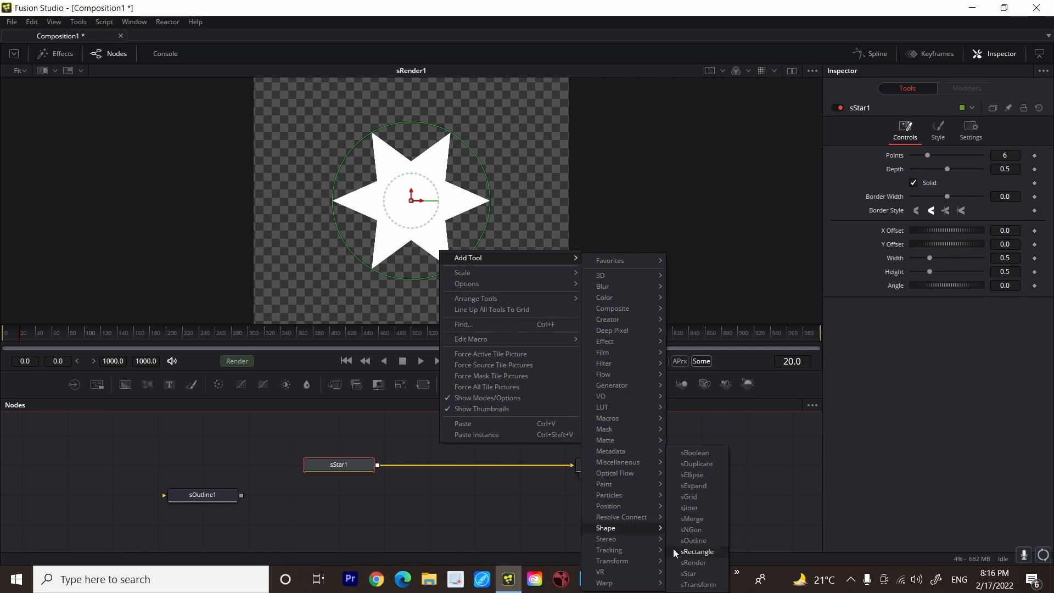
left_click(695, 530)
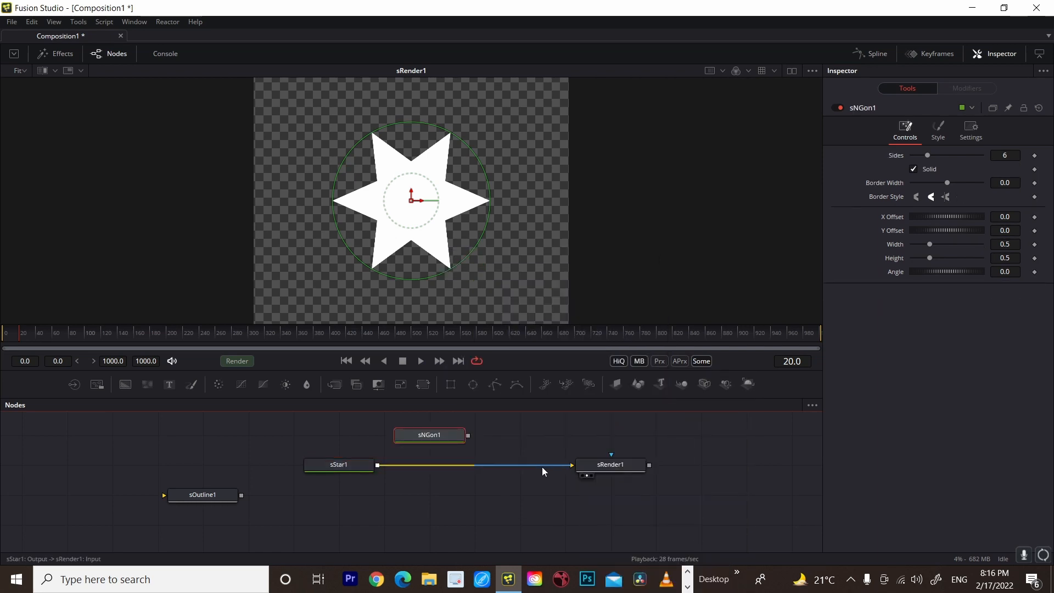
left_click_drag(542, 466, 636, 471)
left_click(347, 465)
key("Delete")
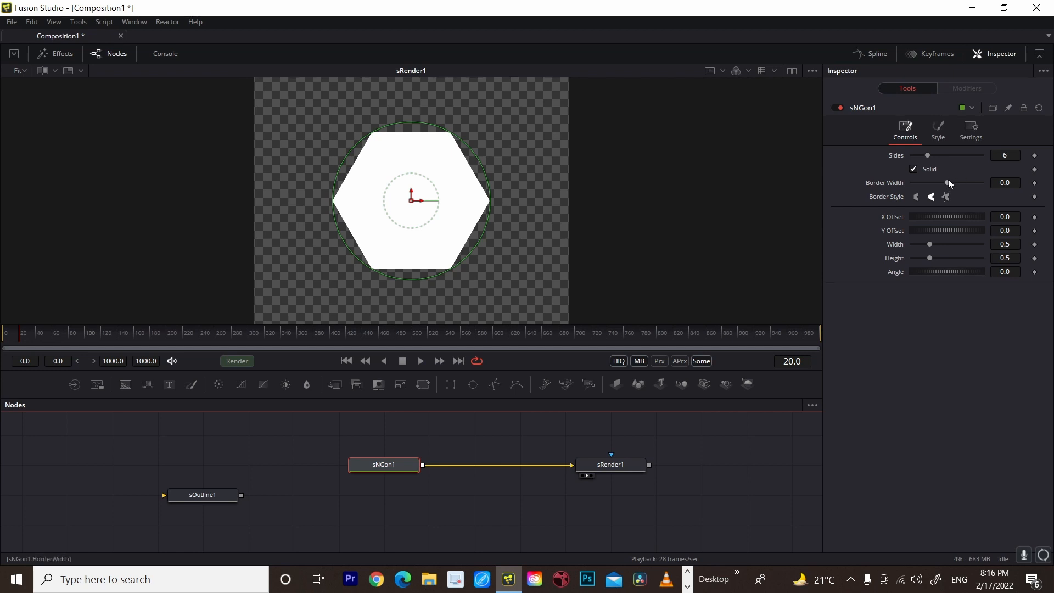
Set sNGon's Border Width to about -0.066, then try a Height of about 0.709 and undo that height change.
left_click_drag(947, 183, 936, 185)
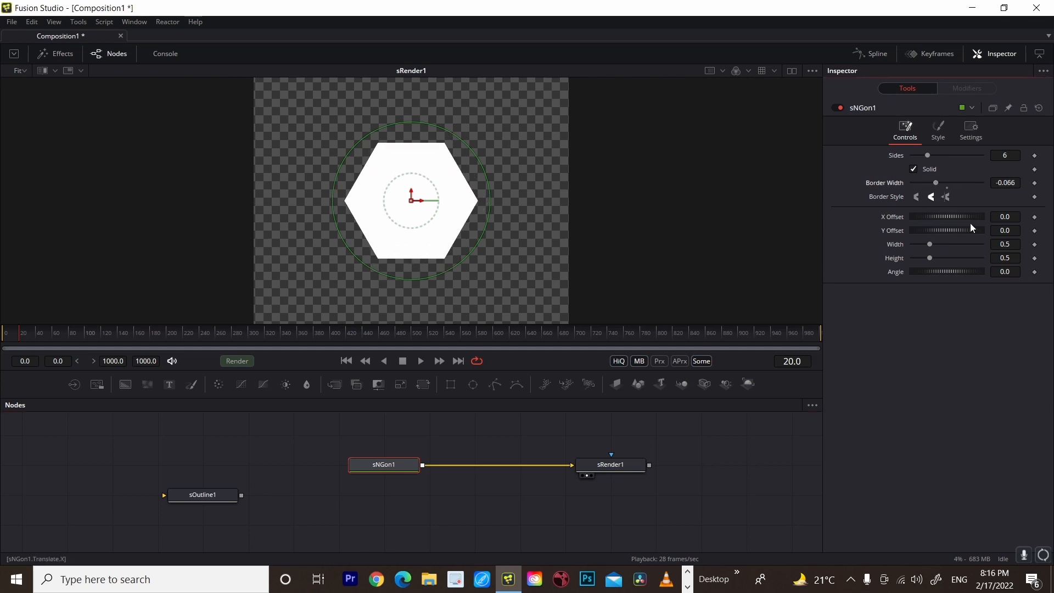
left_click_drag(928, 256, 934, 259)
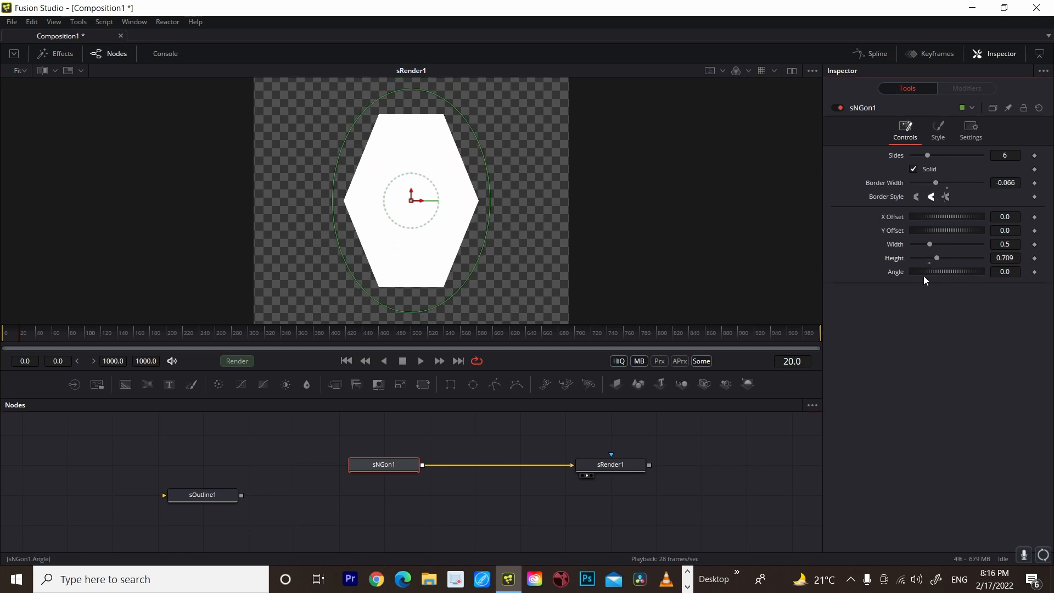
key("ctrl+z")
Insert sOutline between sNGon and sRender, spacing the nodes evenly, and set its Thickness to about 0.03 and Position to about 0.22.
left_click_drag(209, 496, 535, 463)
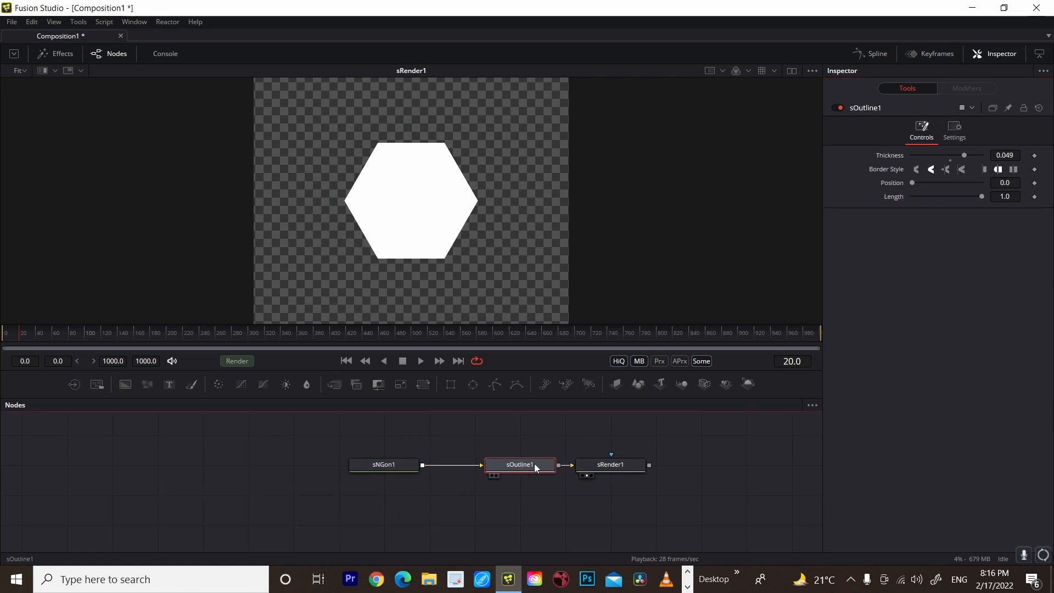
left_click_drag(391, 470, 250, 467)
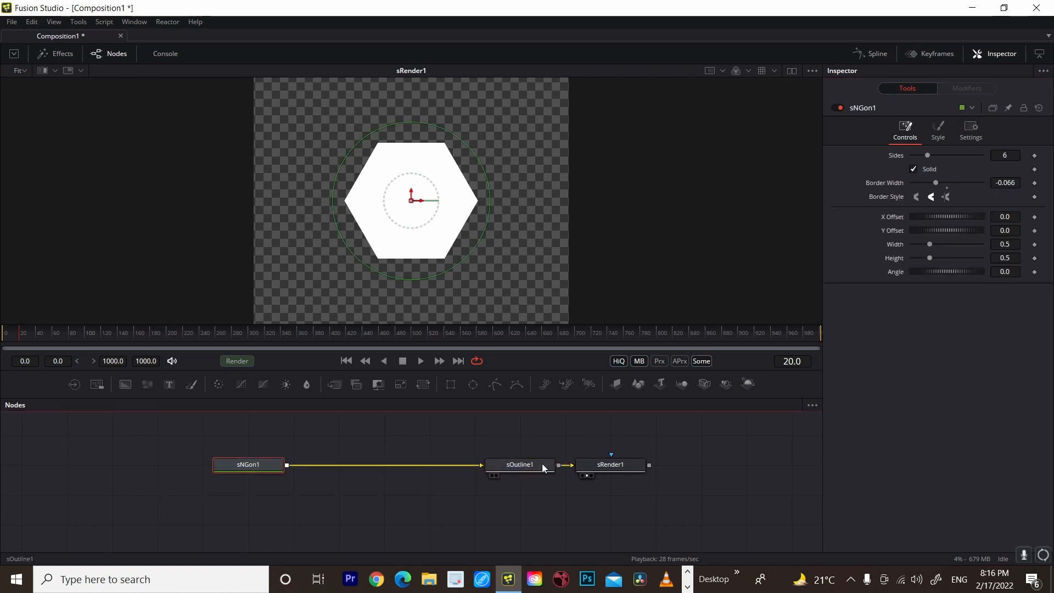
left_click_drag(542, 466, 452, 467)
left_click_drag(539, 464, 599, 470)
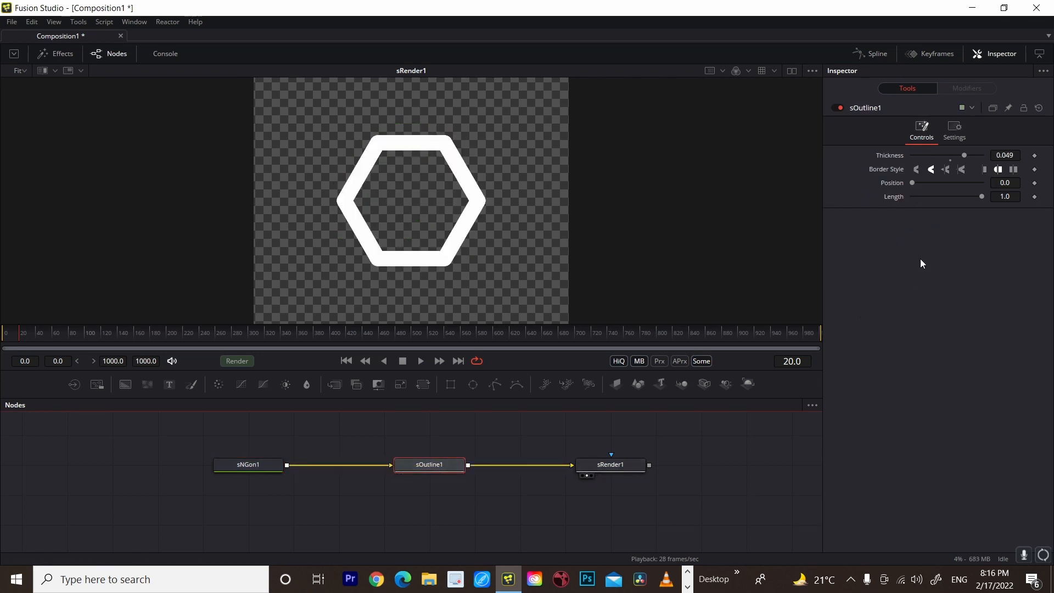
left_click_drag(929, 163, 1015, 215)
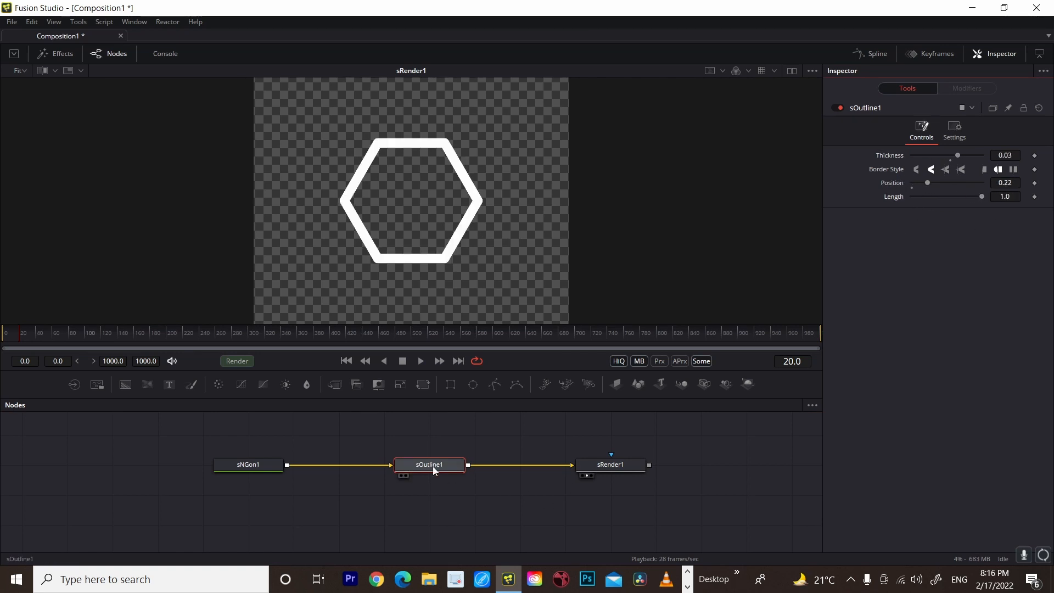
Delete sOutline and add an sMerge node connected between sNGon and sRender.
key("Delete")
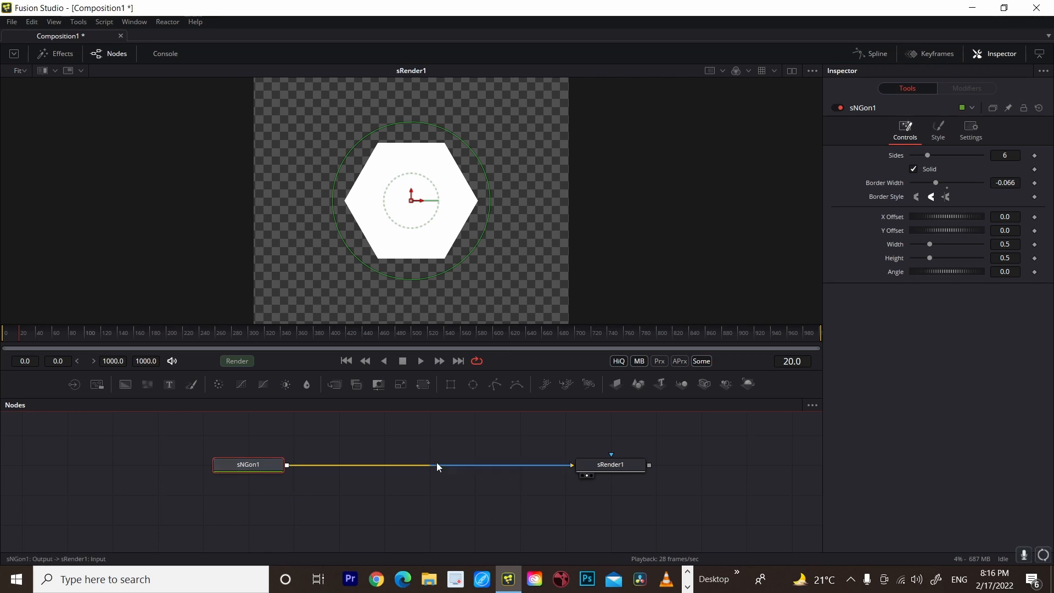
right_click(404, 446)
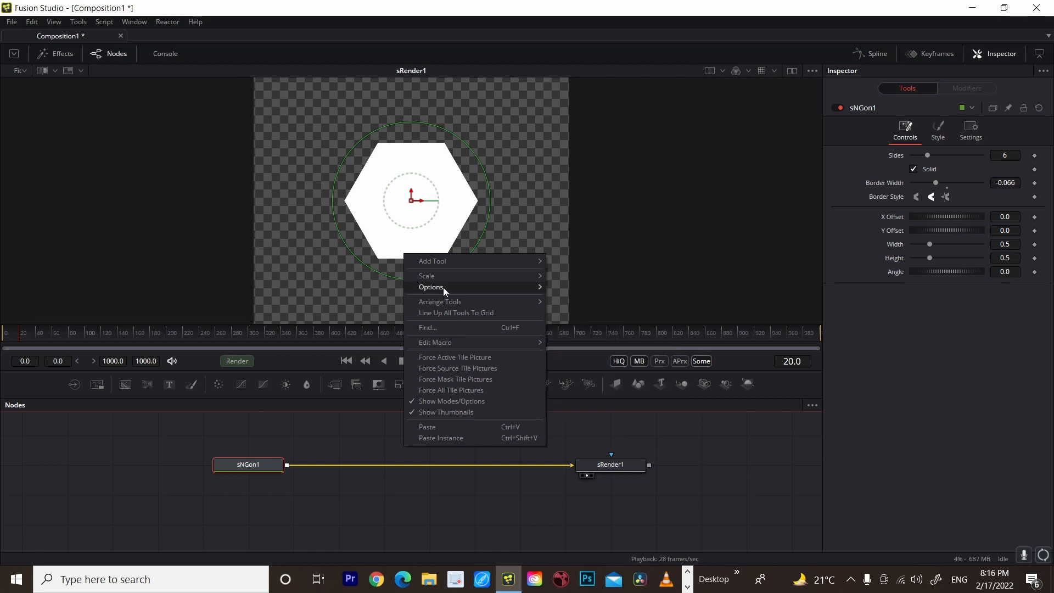
mouse_move(450, 261)
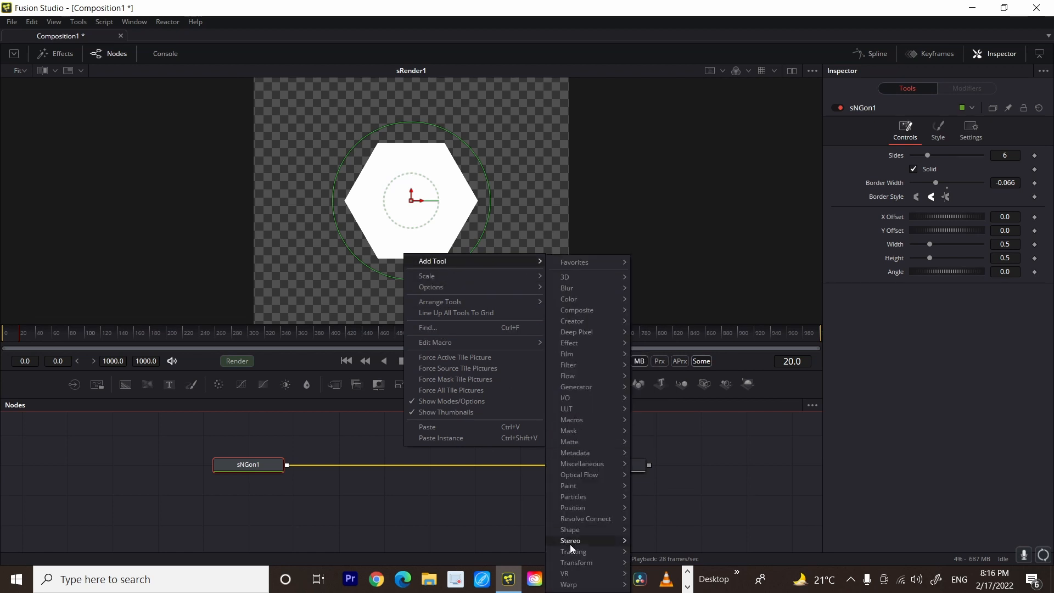
mouse_move(584, 531)
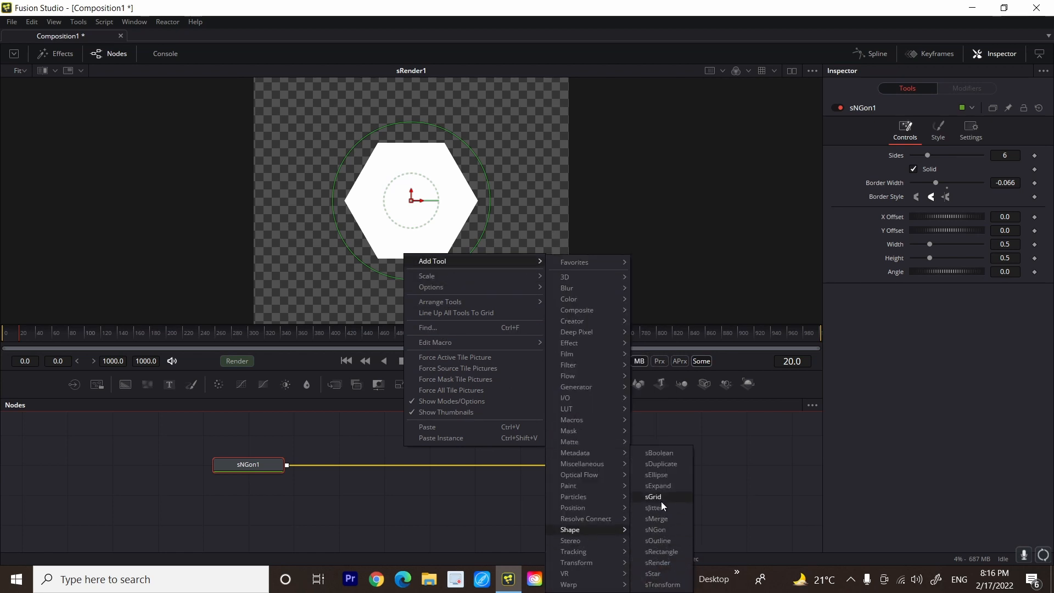
mouse_move(587, 508)
left_click(663, 520)
left_click_drag(374, 434, 408, 468)
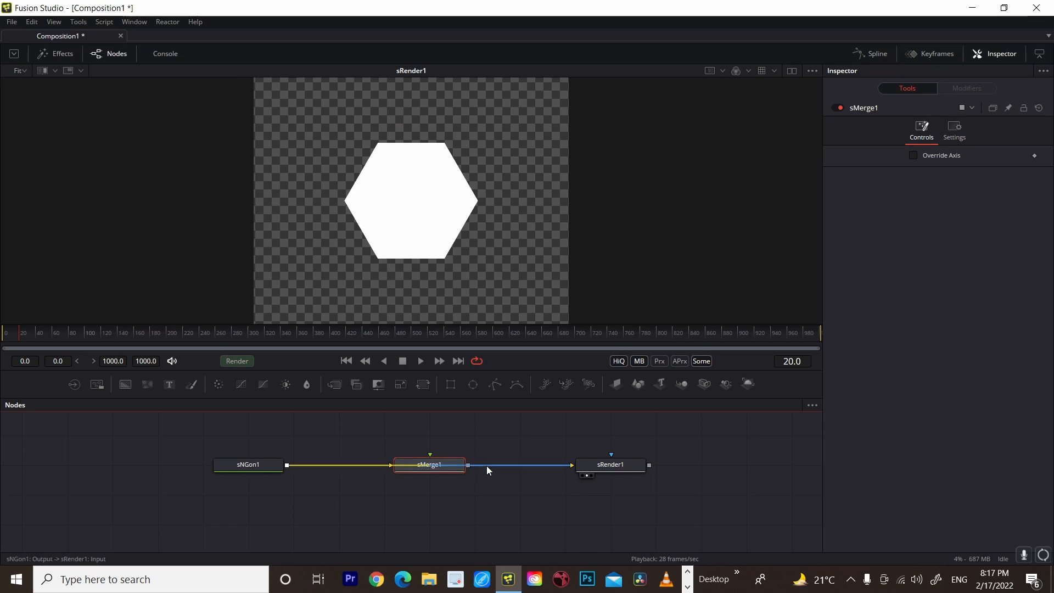
left_click_drag(487, 470, 581, 455)
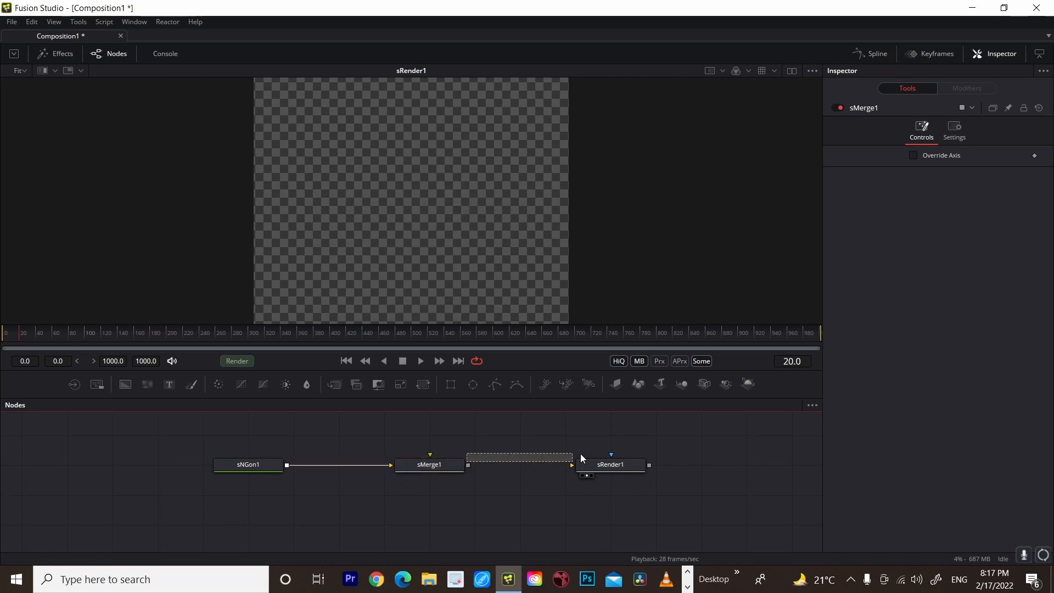
left_click_drag(468, 465, 577, 465)
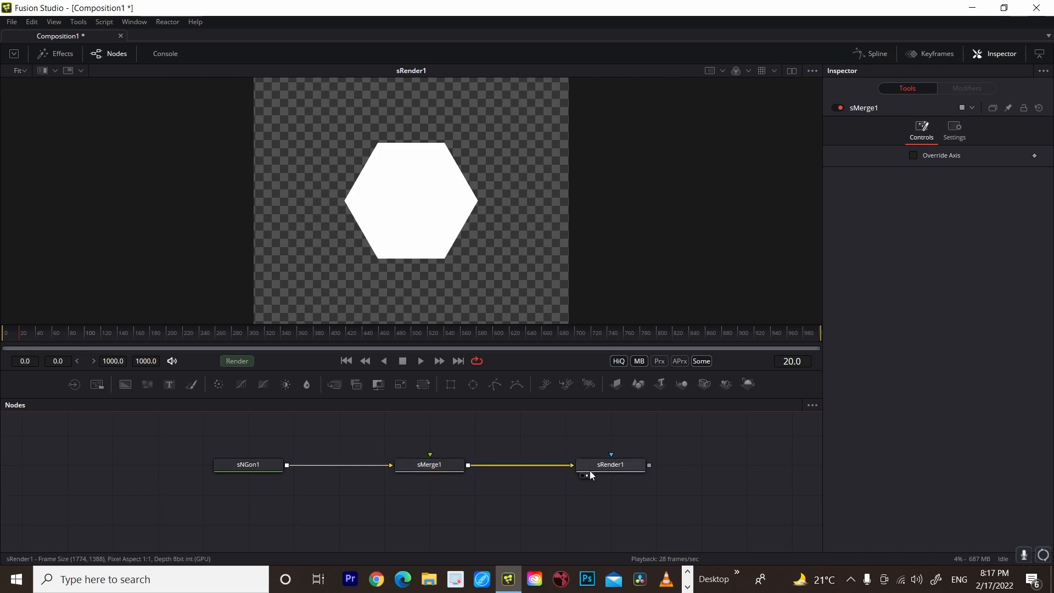
Add an sEllipse node and connect its output to the second input of sMerge.
left_click_drag(187, 445, 634, 485)
key("shift+space")
type("sou")
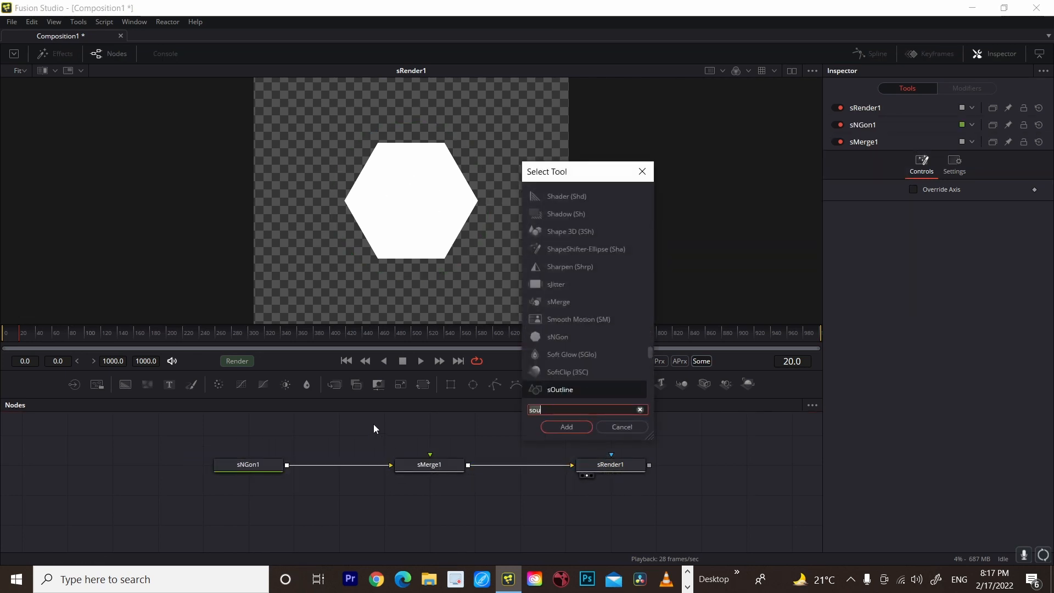
key("BackSpace")
key("BackSpace")
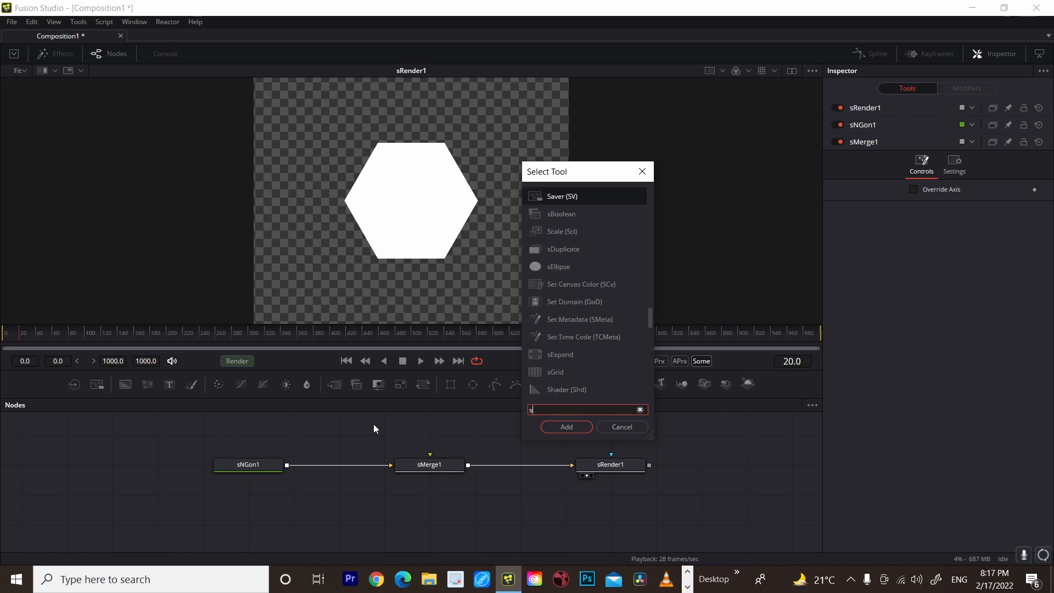
left_click(567, 266)
left_click(560, 426)
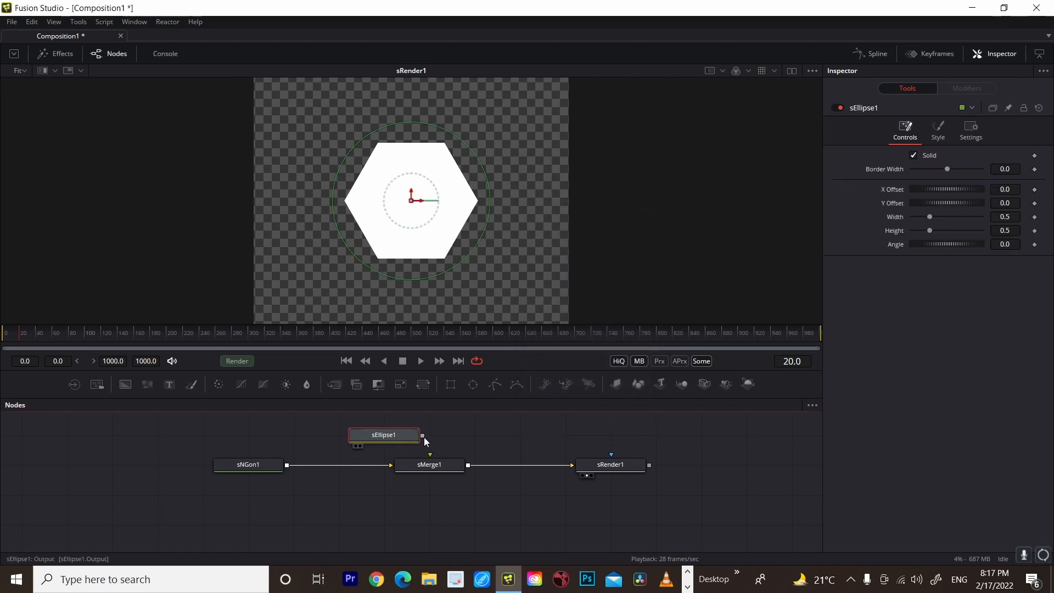
left_click_drag(422, 436, 429, 465)
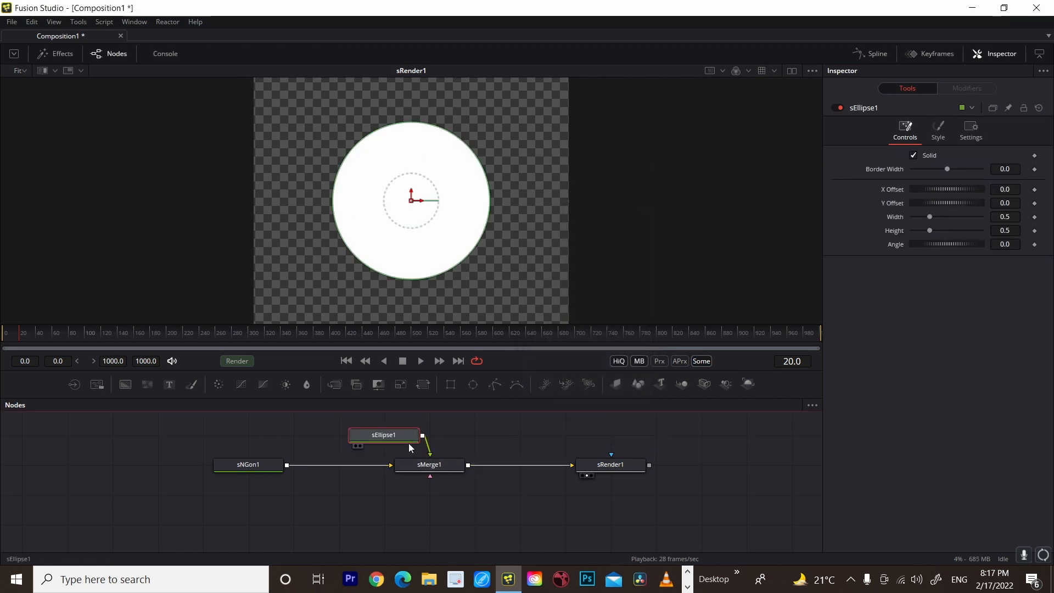
Shift the sNGon, sMerge and sRender row down, place sEllipse directly above sMerge, and select sMerge.
left_click_drag(167, 467, 624, 496)
left_click_drag(405, 441, 451, 441)
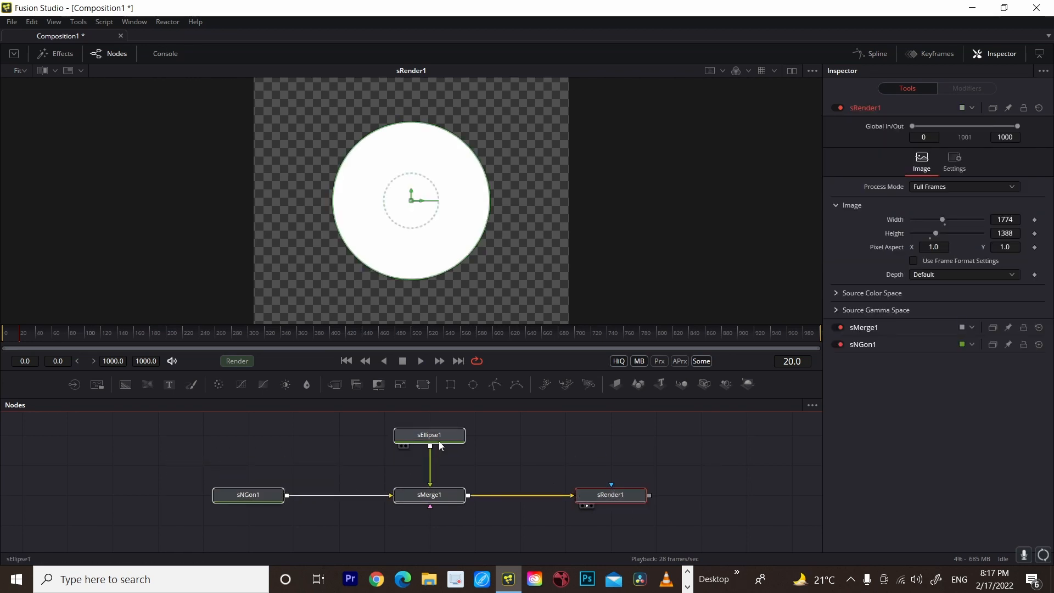
left_click(426, 490)
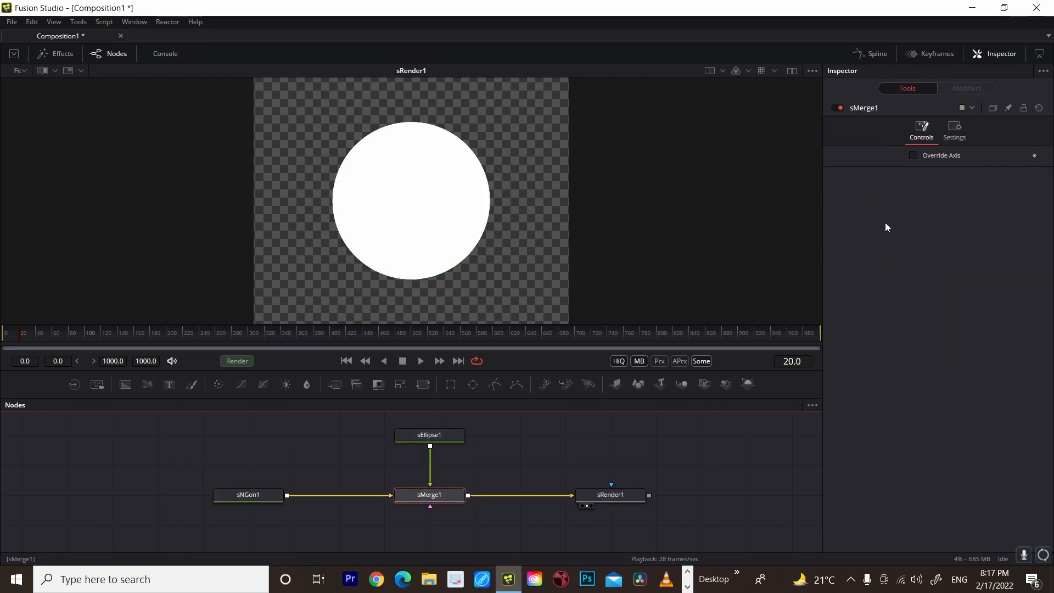
Separate the merged shapes in the viewer by moving the ellipse left to about X -0.27, Y 0.01 and the hexagon to the right.
left_click(438, 430)
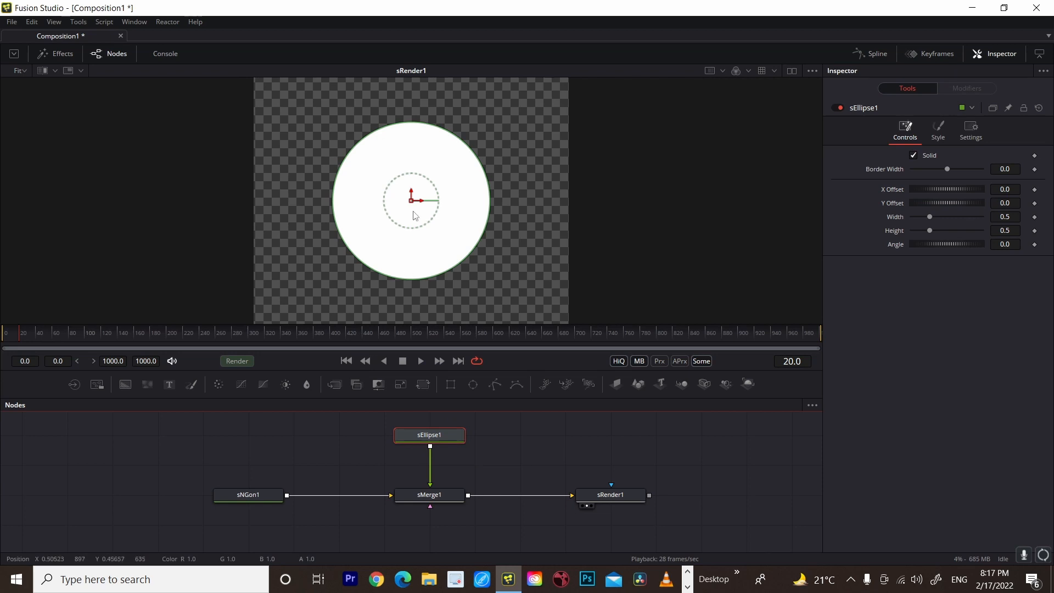
left_click_drag(411, 202, 326, 199)
left_click(242, 496)
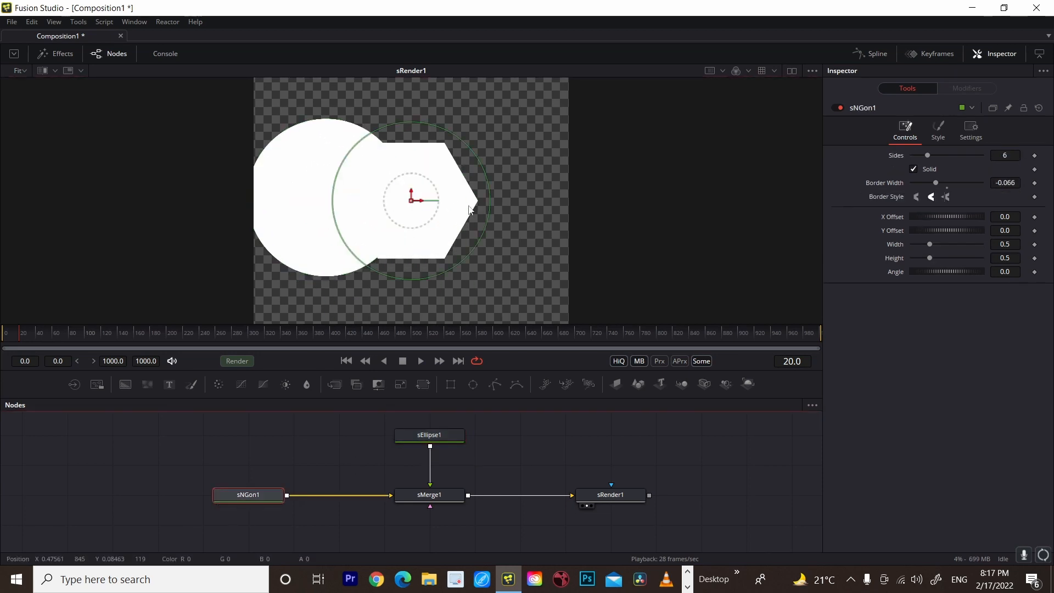
left_click_drag(414, 205, 497, 214)
Insert an sTransform node between sEllipse and sMerge.
left_click(436, 437)
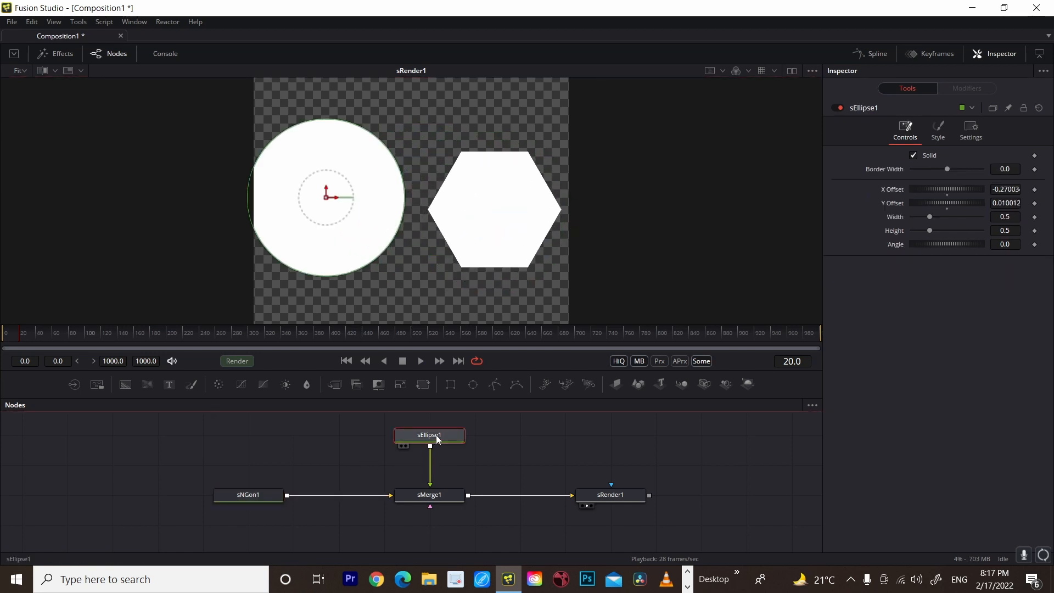
key("ctrl+space")
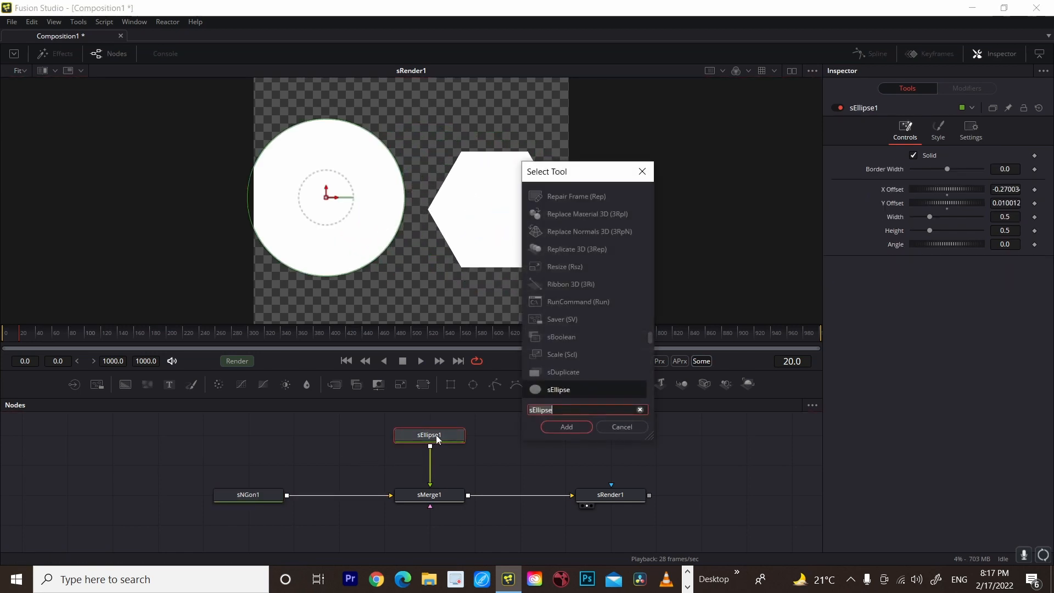
type("str")
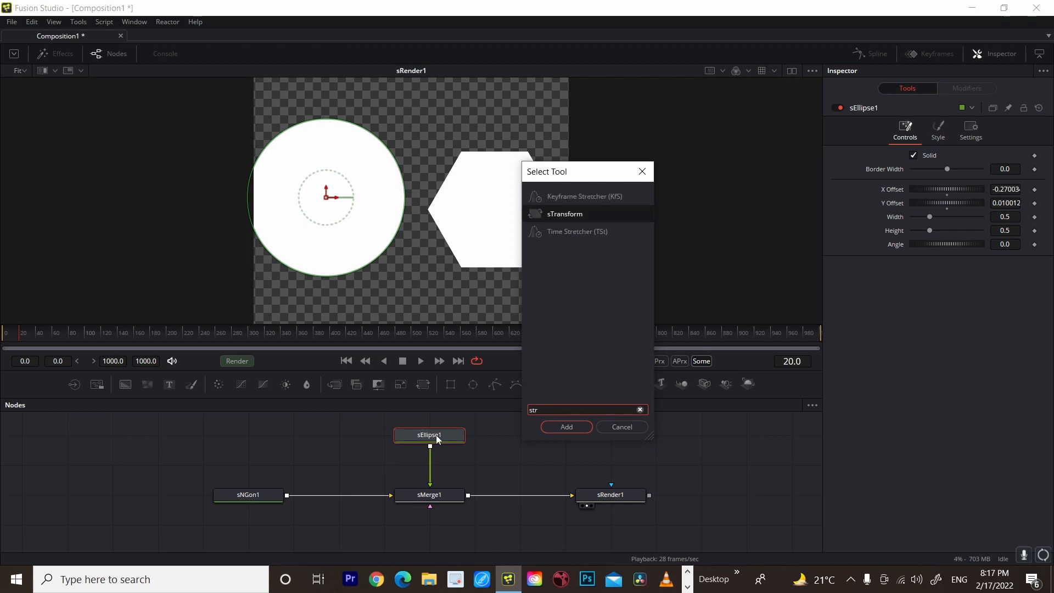
key("Return")
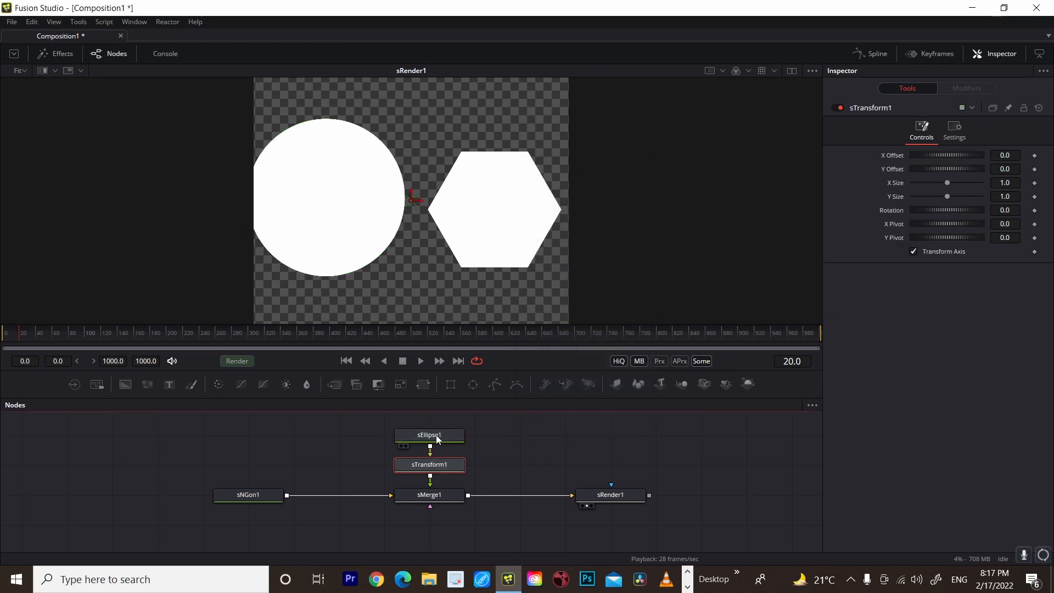
Set sTransform's Rotation to about 15.7, X Pivot to about 0.087, Y Offset to about -0.072 and X Size to about 0.42.
left_click(951, 206)
mouse_move(945, 209)
left_mouse_down()
mouse_move(962, 212)
mouse_move(944, 197)
mouse_move(934, 226)
left_mouse_up()
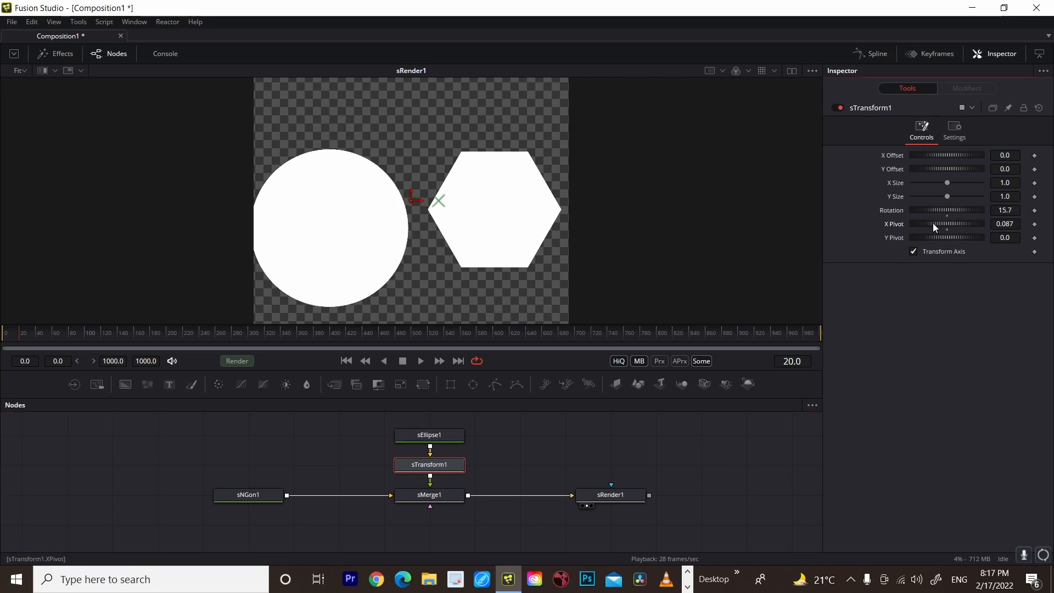
left_click_drag(940, 171, 924, 212)
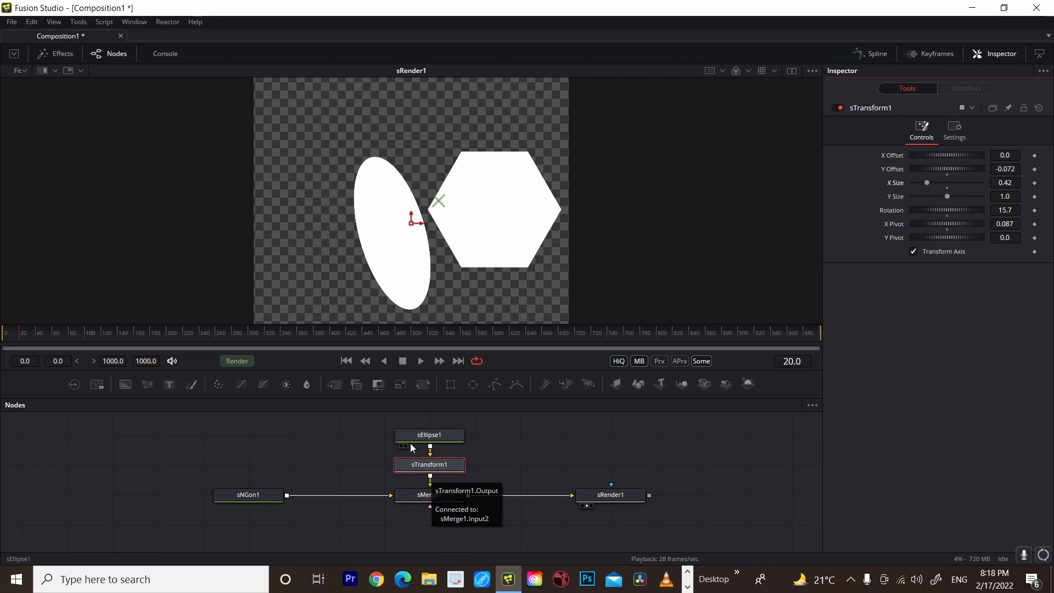
Add an sDuplicate shape node to the node graph above the sNGon row.
right_click(321, 454)
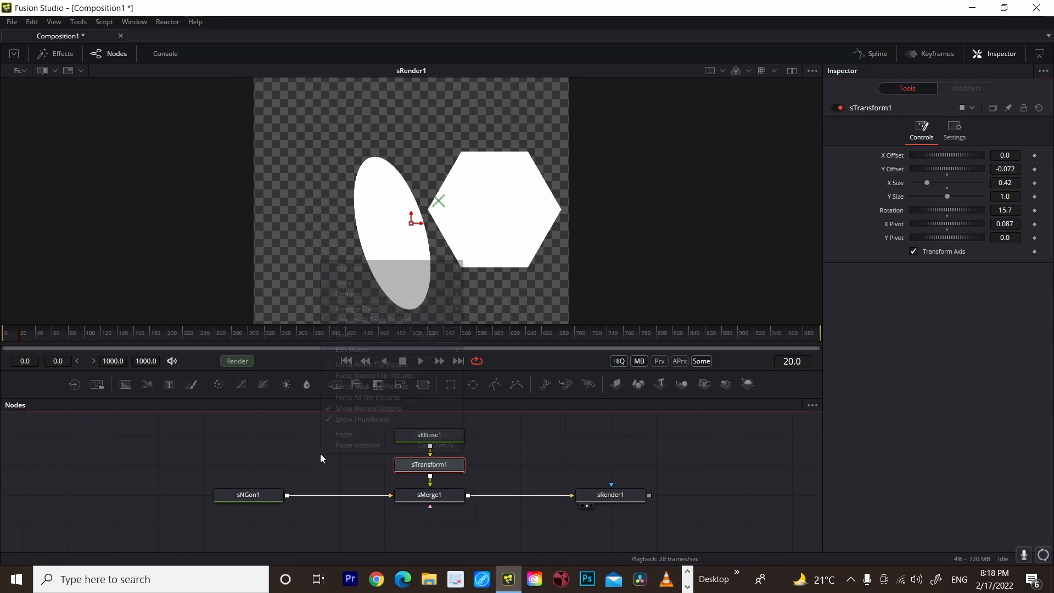
mouse_move(380, 270)
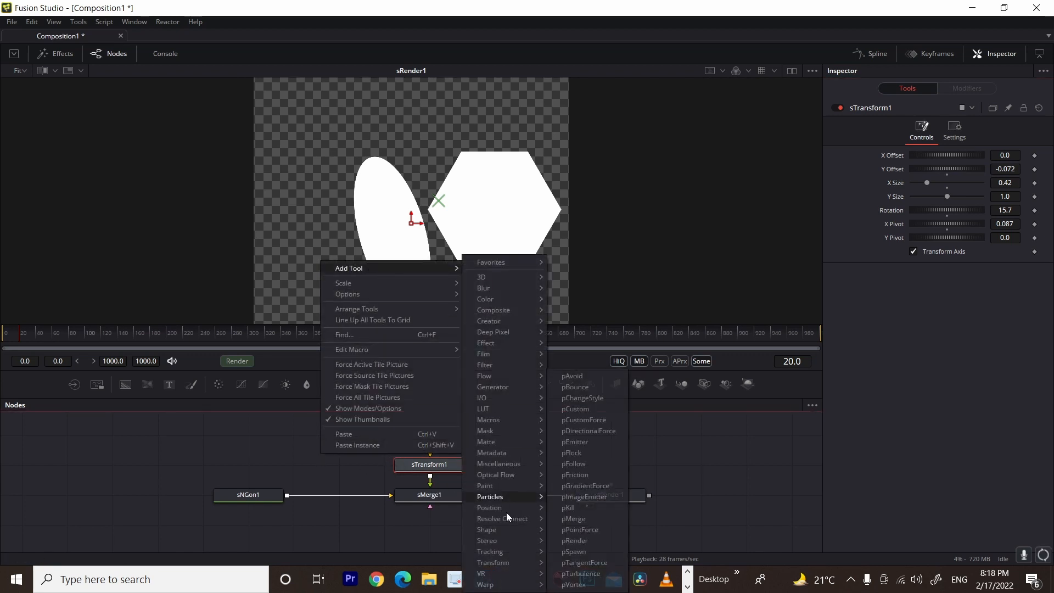
mouse_move(499, 533)
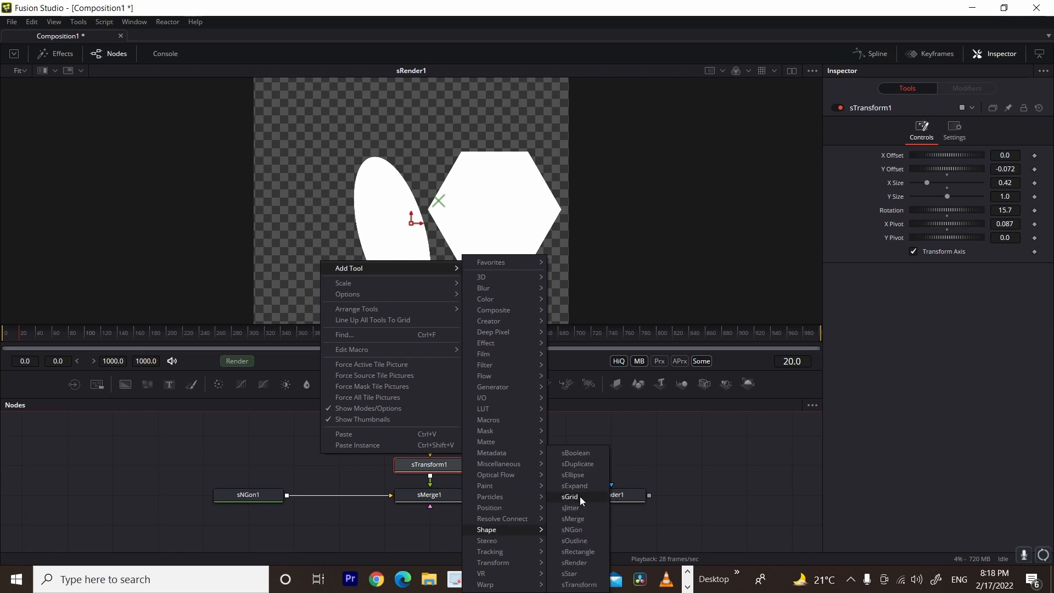
left_click(588, 463)
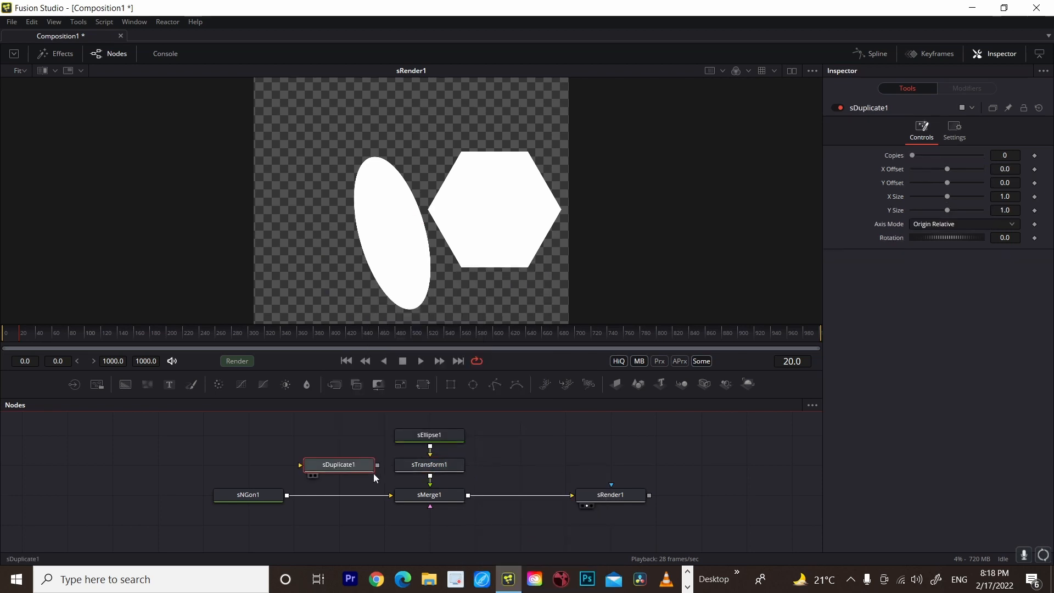
Delete the sEllipse, sTransform and sMerge nodes, leaving sNGon connected to sRender.
left_click(264, 496)
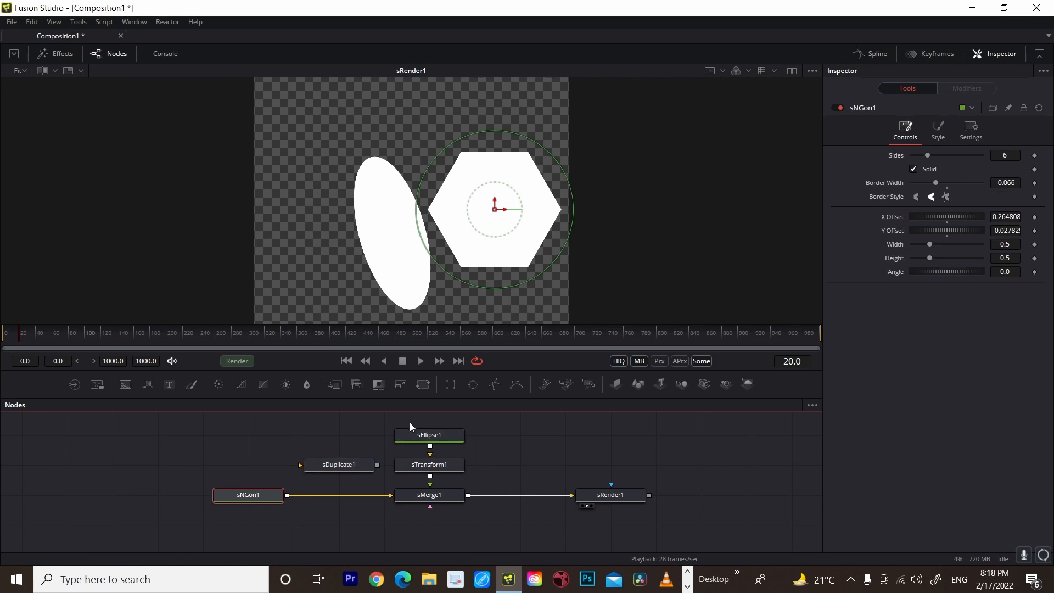
left_click_drag(408, 421, 443, 508)
key("Delete")
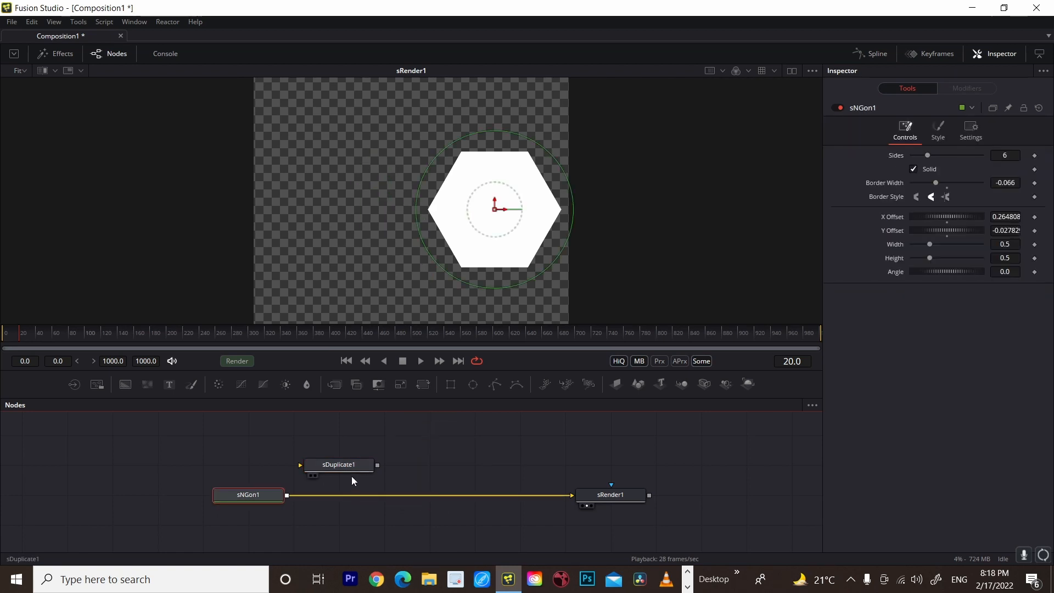
Insert sDuplicate between sNGon and sRender, with 2 Copies, X Offset about -0.31 and X Size about 0.41.
left_click_drag(351, 476, 600, 501)
left_click(498, 495)
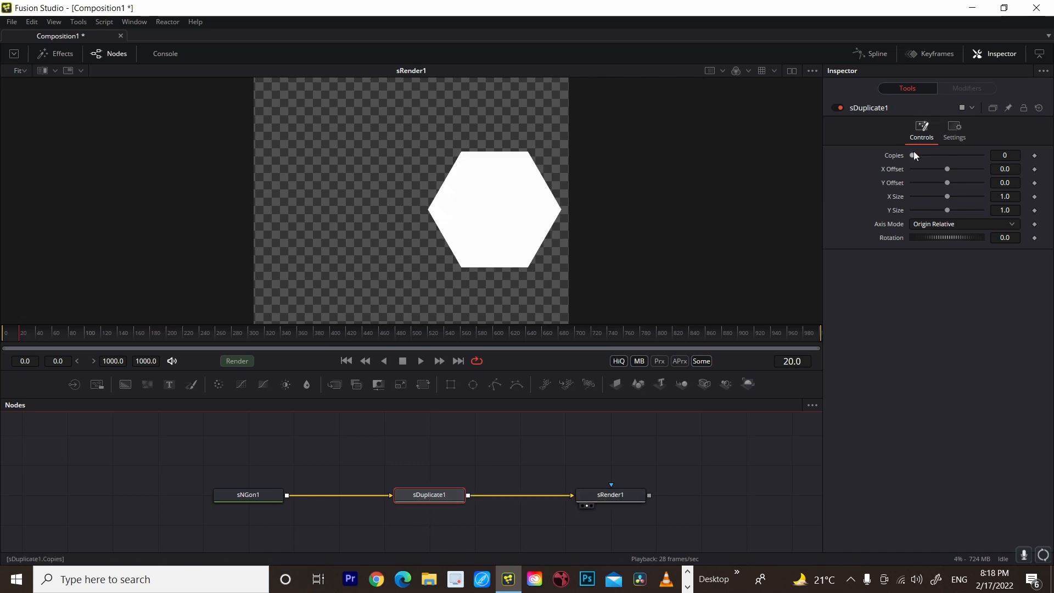
left_click_drag(915, 155, 921, 198)
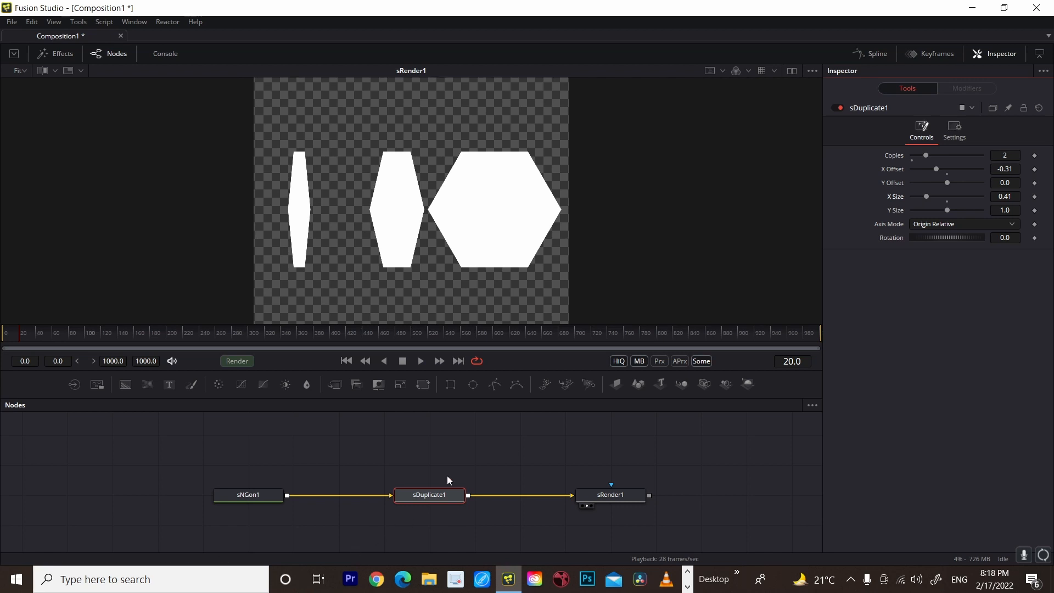
Delete the sDuplicate and sNGon nodes, keeping only sRender.
left_click(429, 501)
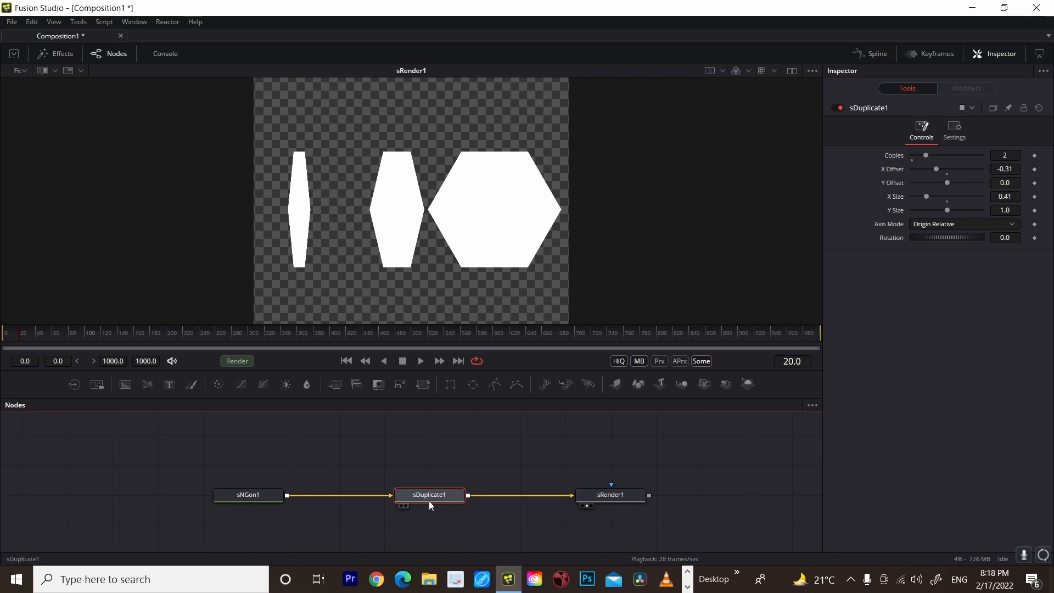
key("Delete")
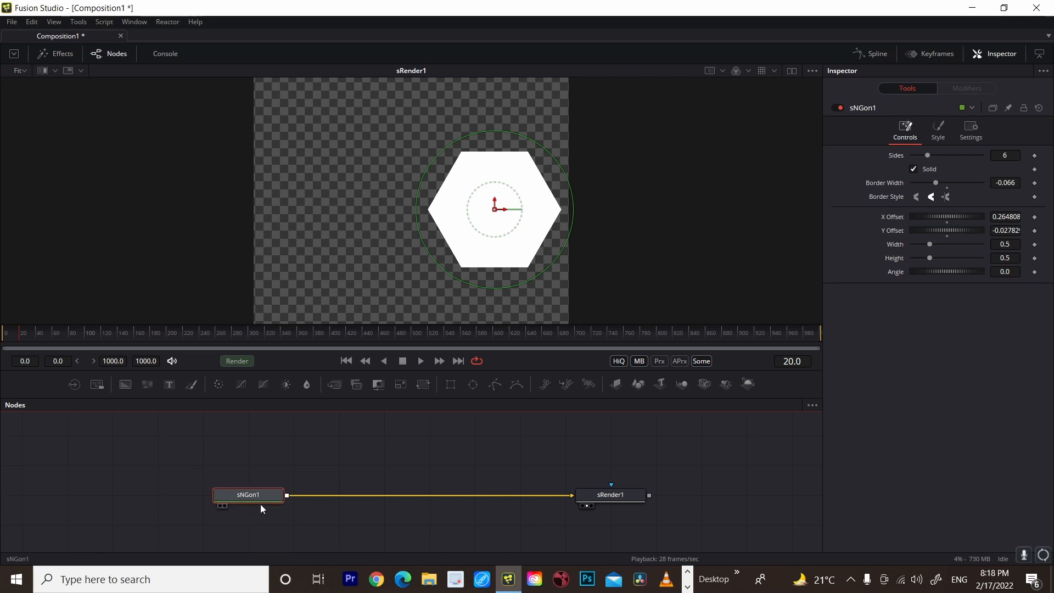
key("Delete")
Add an sRectangle node and connect its output to sRender.
key("shift+space")
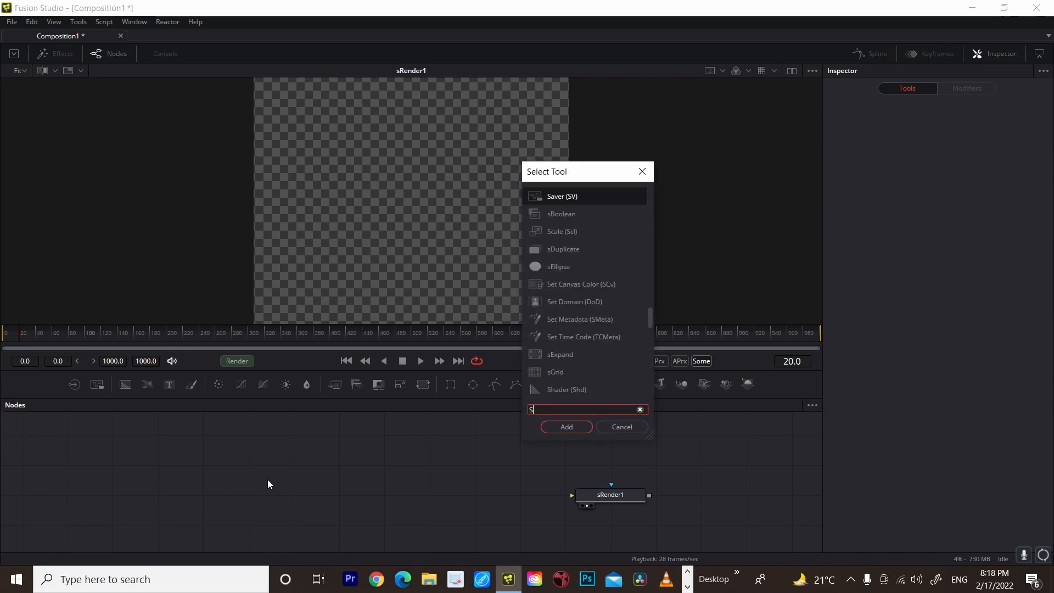
type("SR4E")
key("BackSpace")
key("BackSpace")
key("BackSpace")
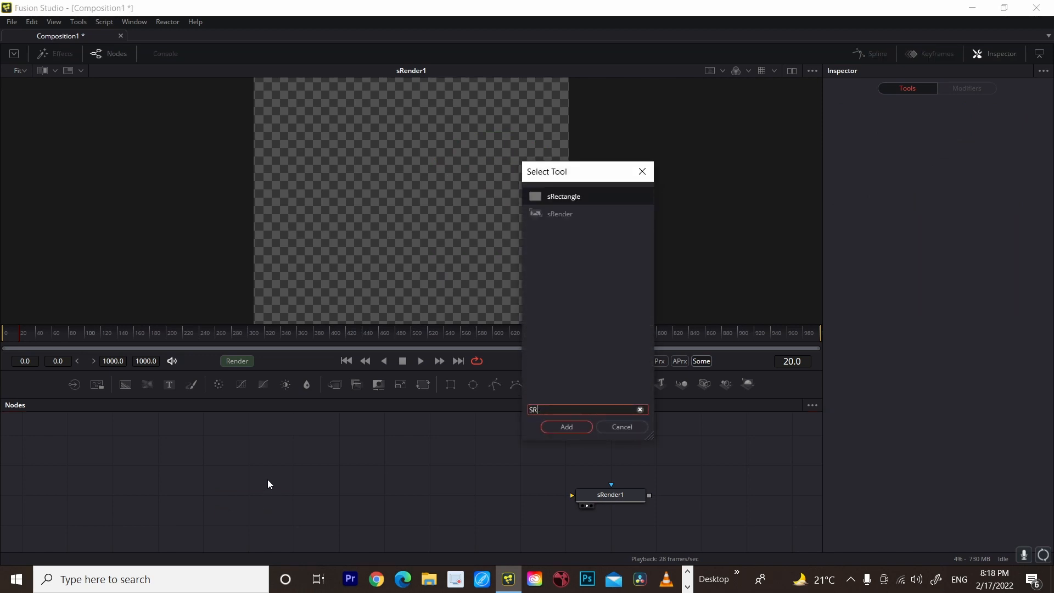
type("RE")
key("Return")
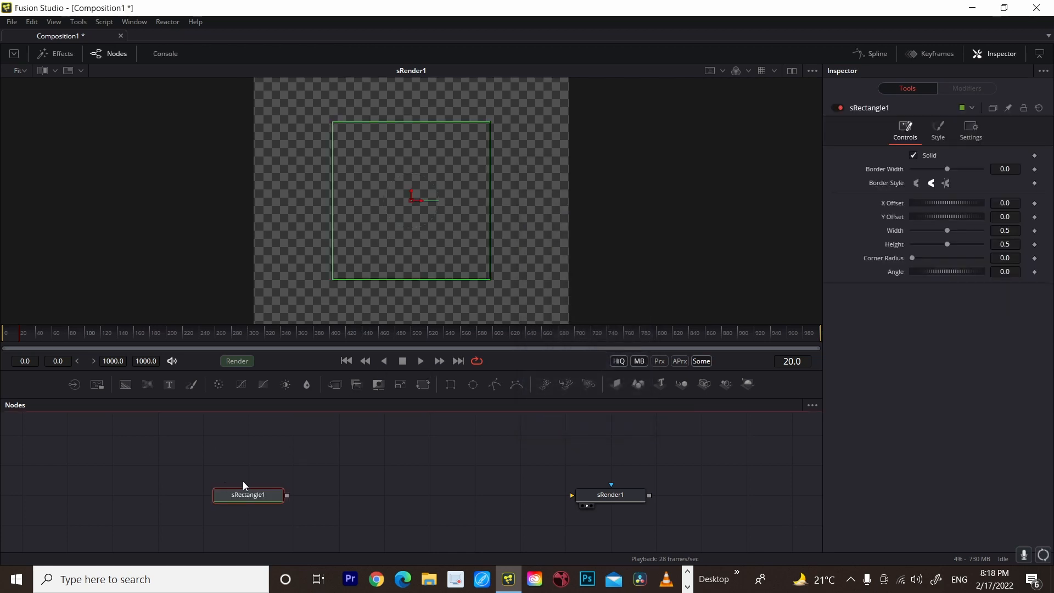
left_click_drag(286, 495, 604, 501)
Set sRender's image size to a Width of 1920 and a Height of 1080.
left_click(606, 498)
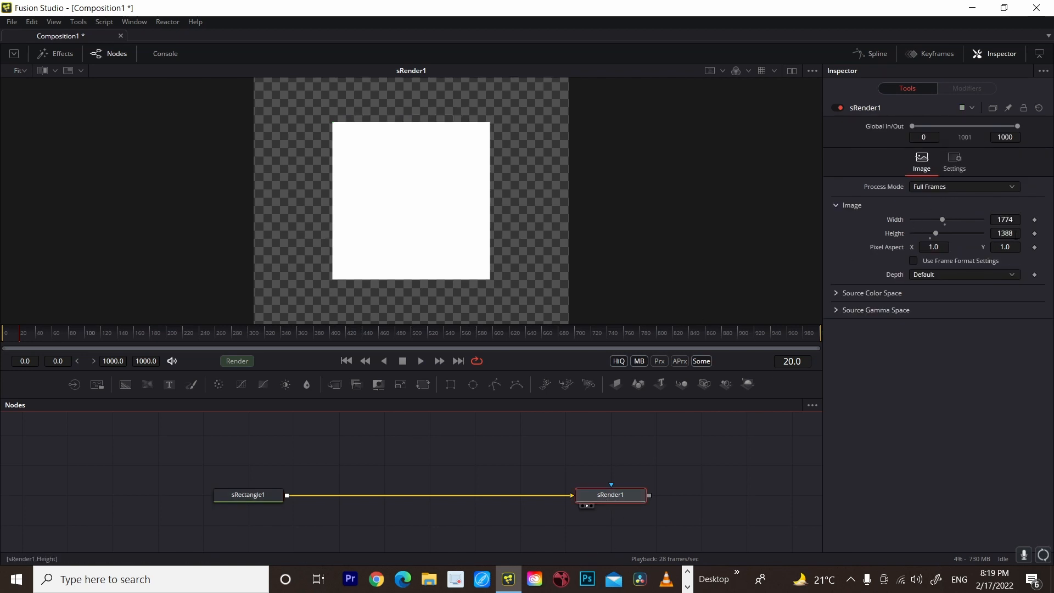
left_click(1016, 222)
key("BackSpace")
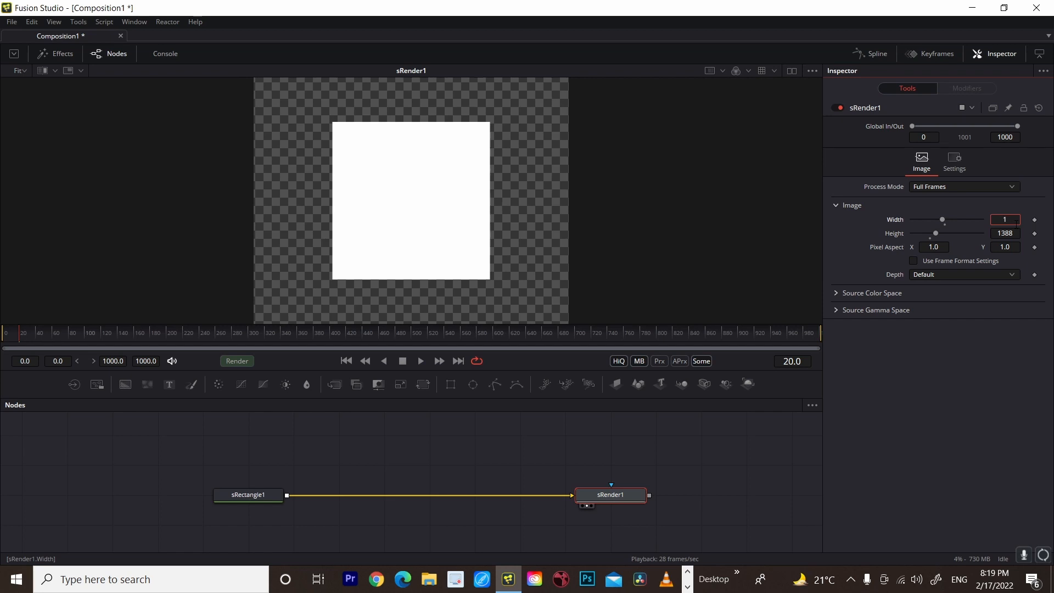
type("1920")
left_click(1013, 232)
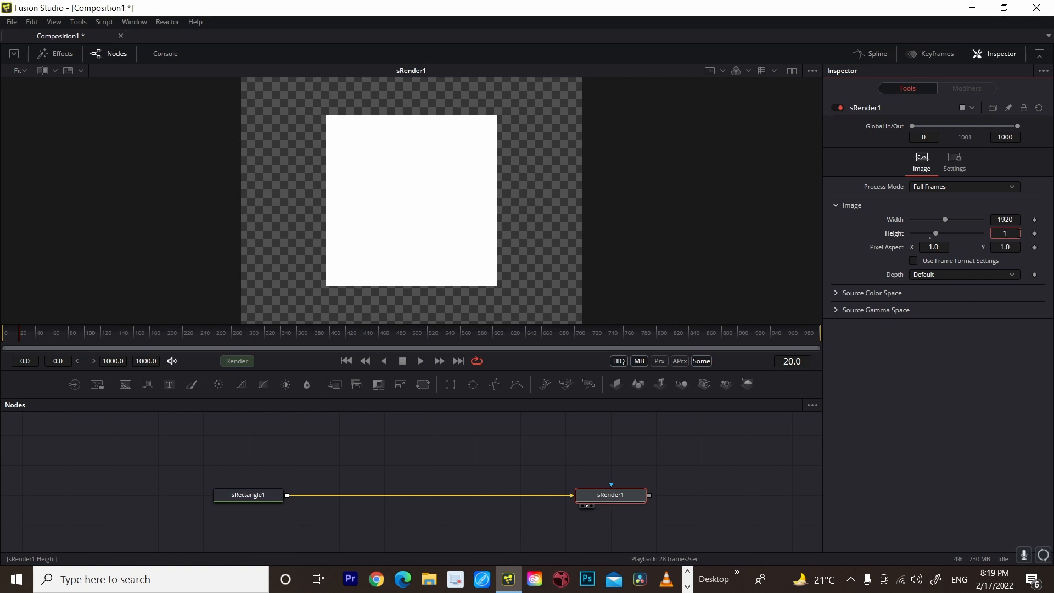
type("108")
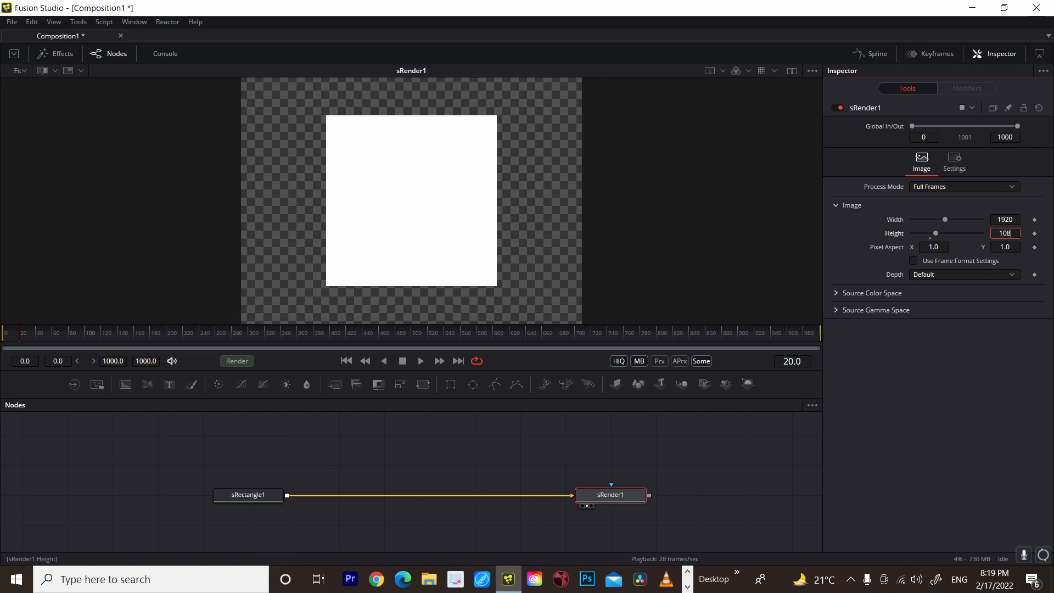
type("0")
key("Tab")
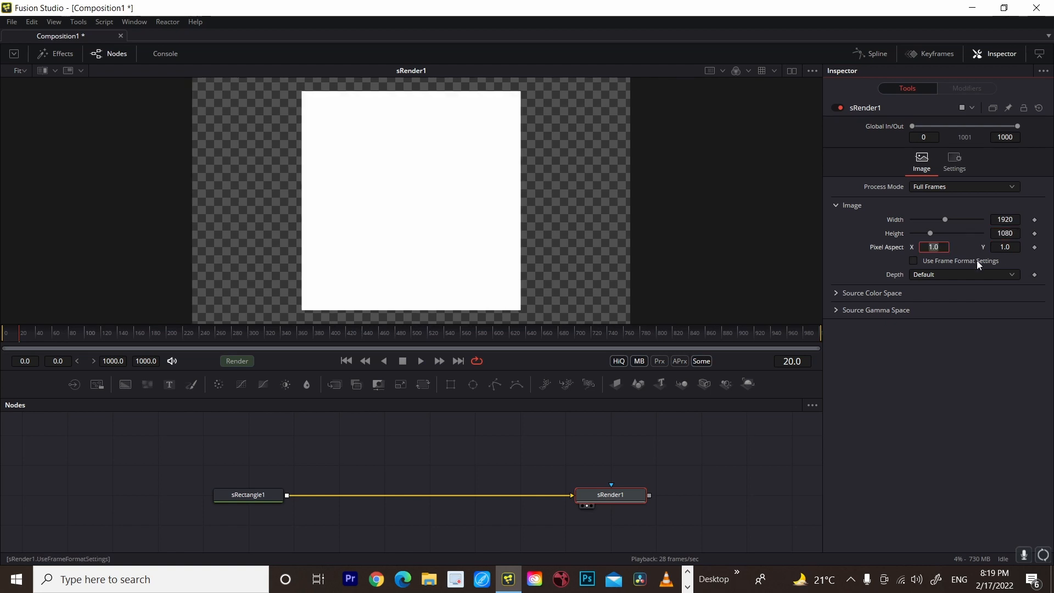
Widen the rectangle by setting sRectangle's Width to about 0.937.
scroll(377, 226, "down", 2)
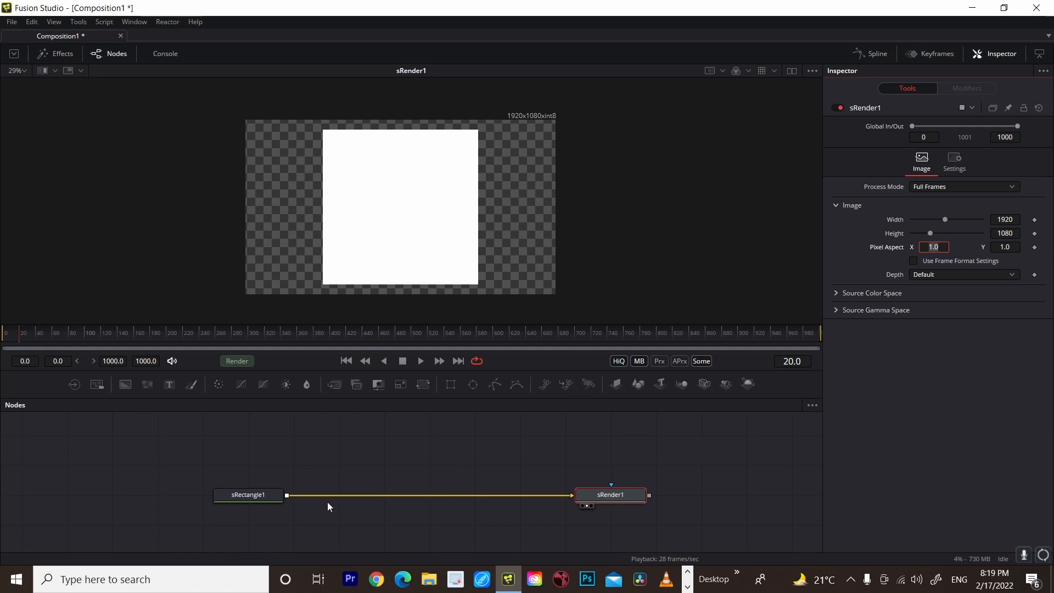
left_click(268, 499)
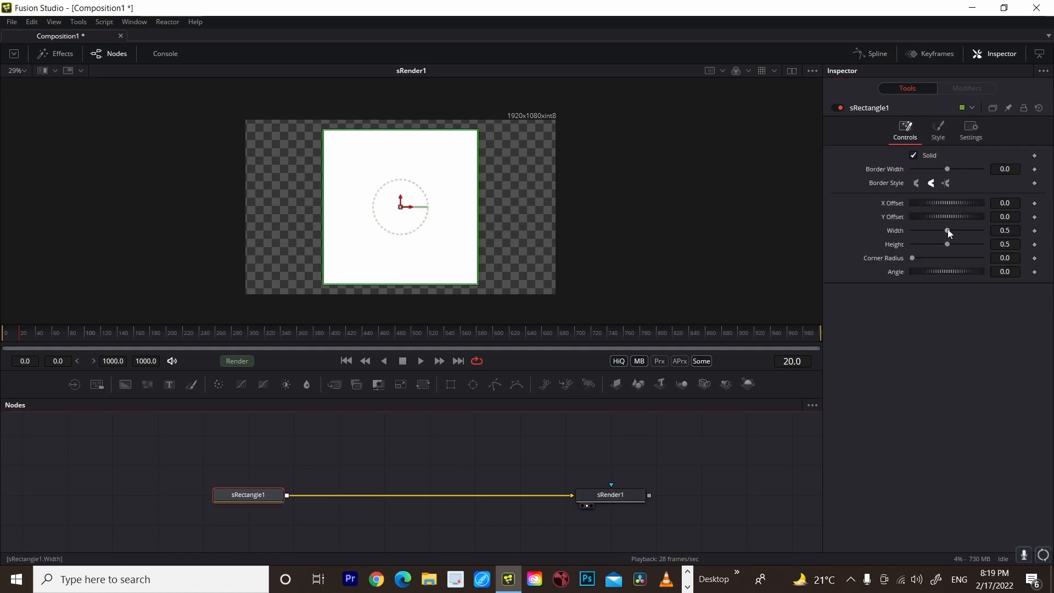
left_click_drag(948, 230, 977, 240)
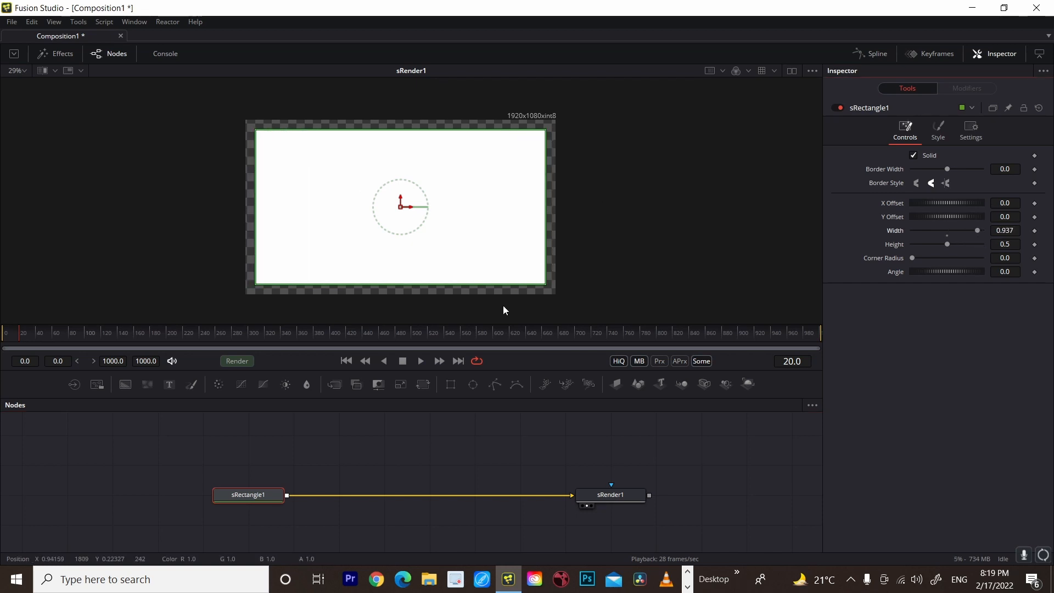
Insert an sOutline node after sRectangle, set its Thickness to about 0.013, and try its Length, ending at 1.0.
key("shift+space")
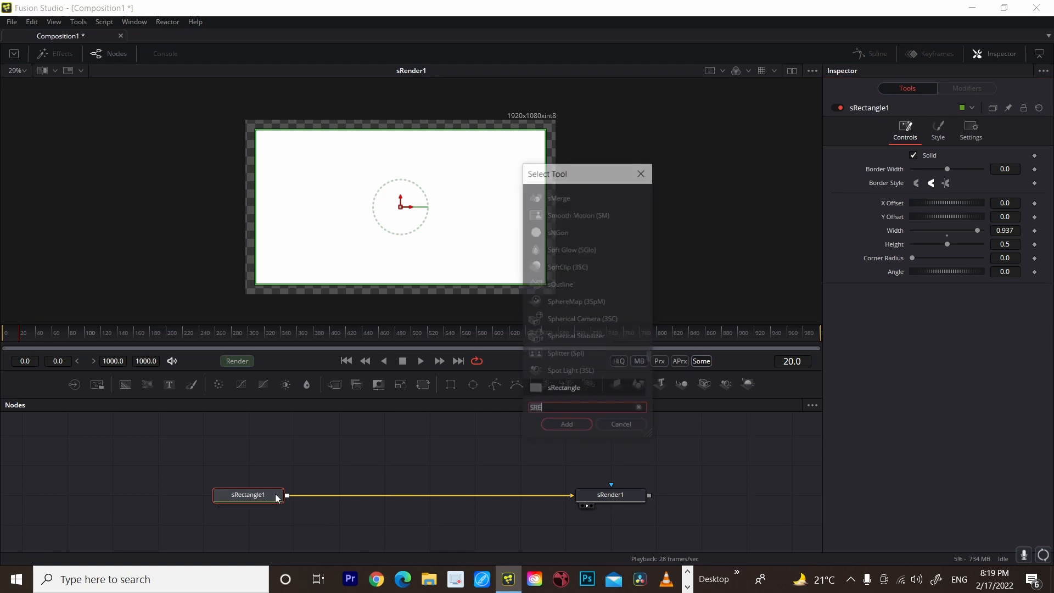
type("SOu")
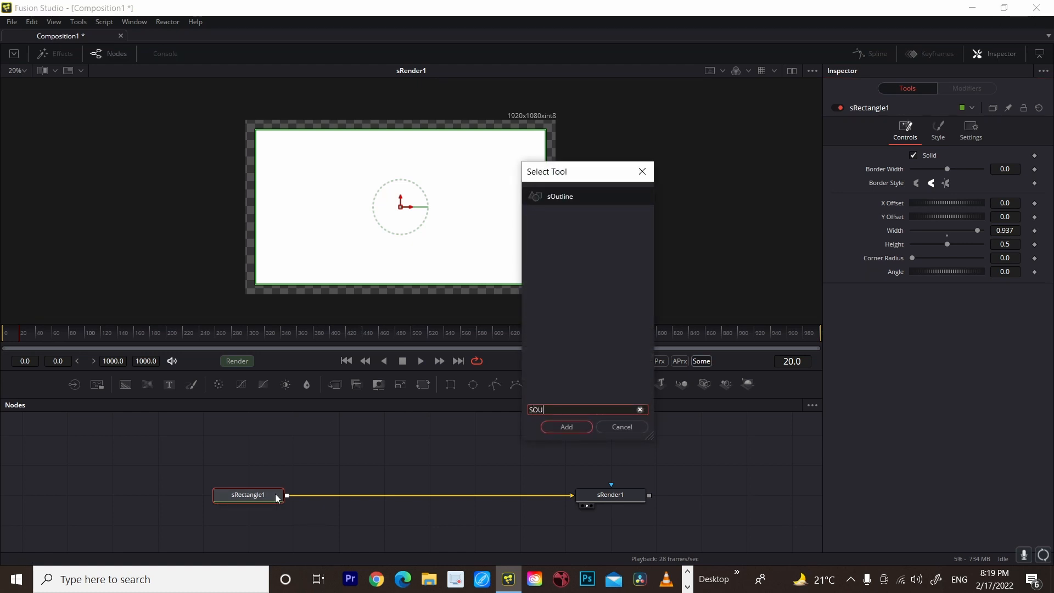
key("Return")
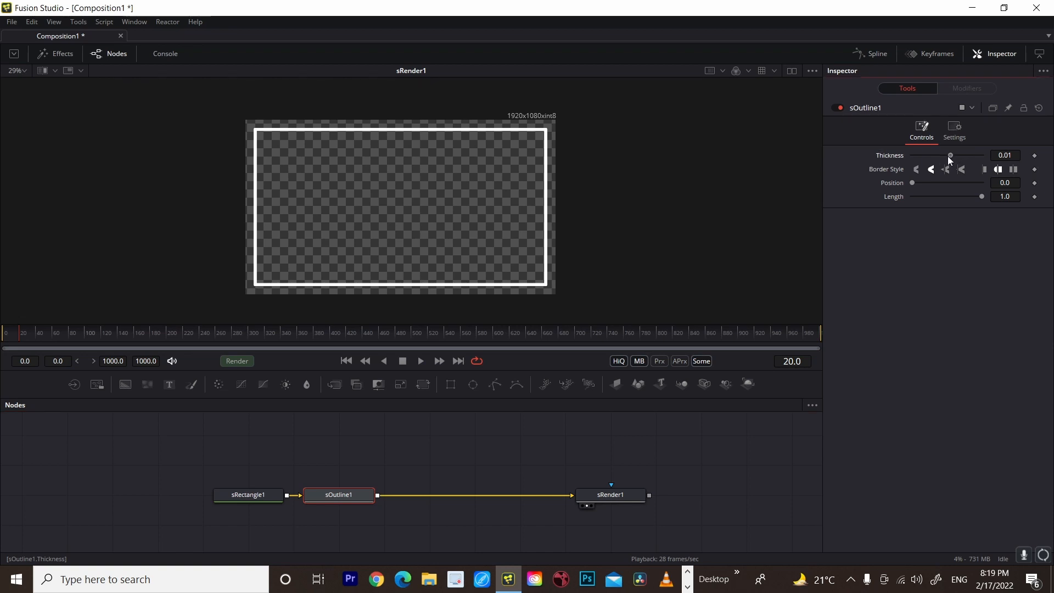
left_click_drag(947, 156, 948, 157)
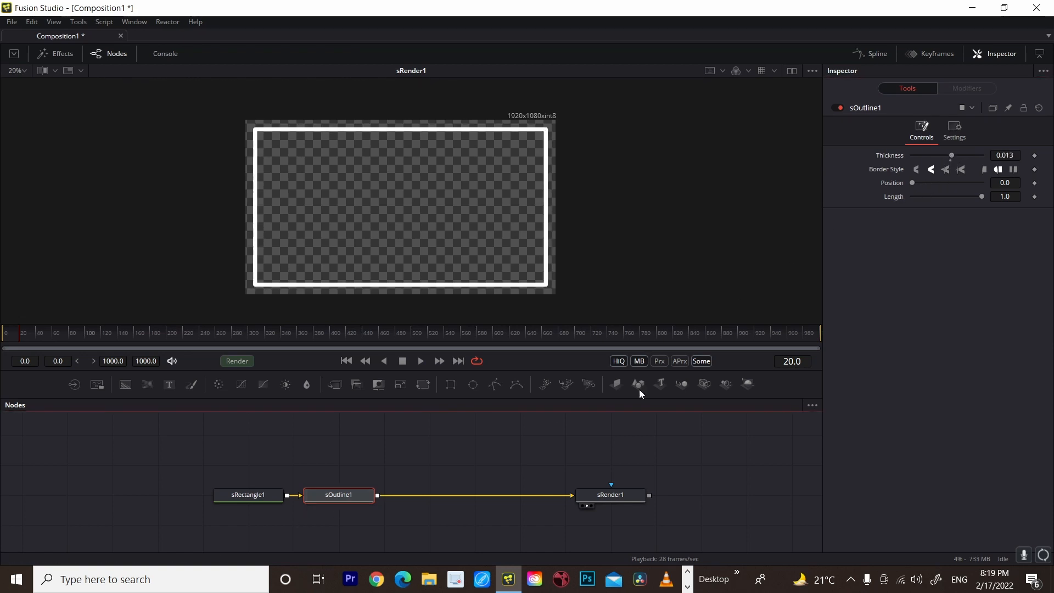
left_click_drag(981, 196, 1001, 216)
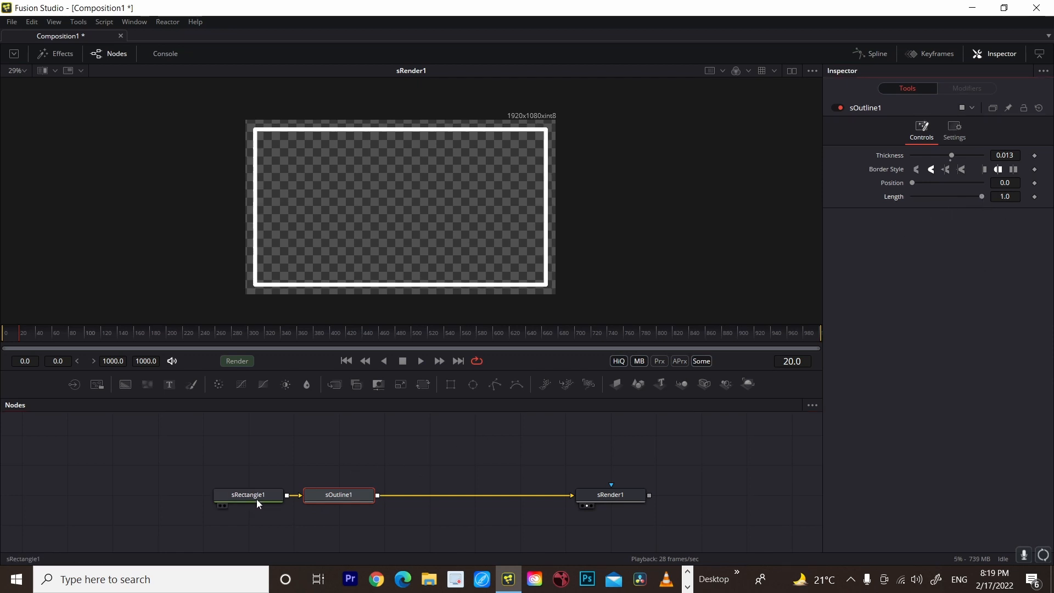
Move the sRectangle node further away from sOutline and set its Corner Radius to about 0.496.
left_click_drag(259, 501, 223, 501)
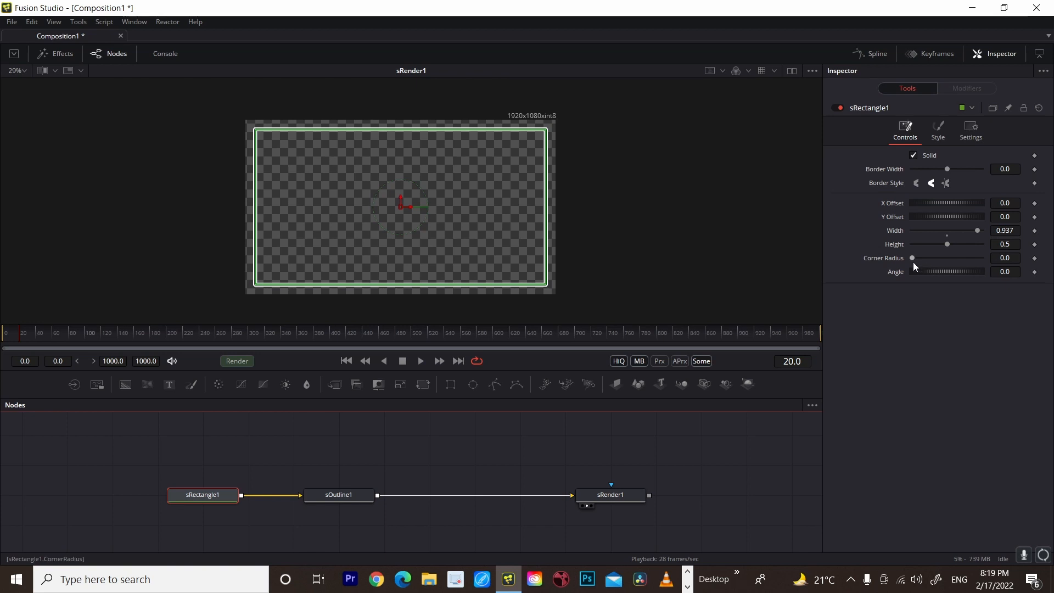
left_click_drag(911, 261, 947, 261)
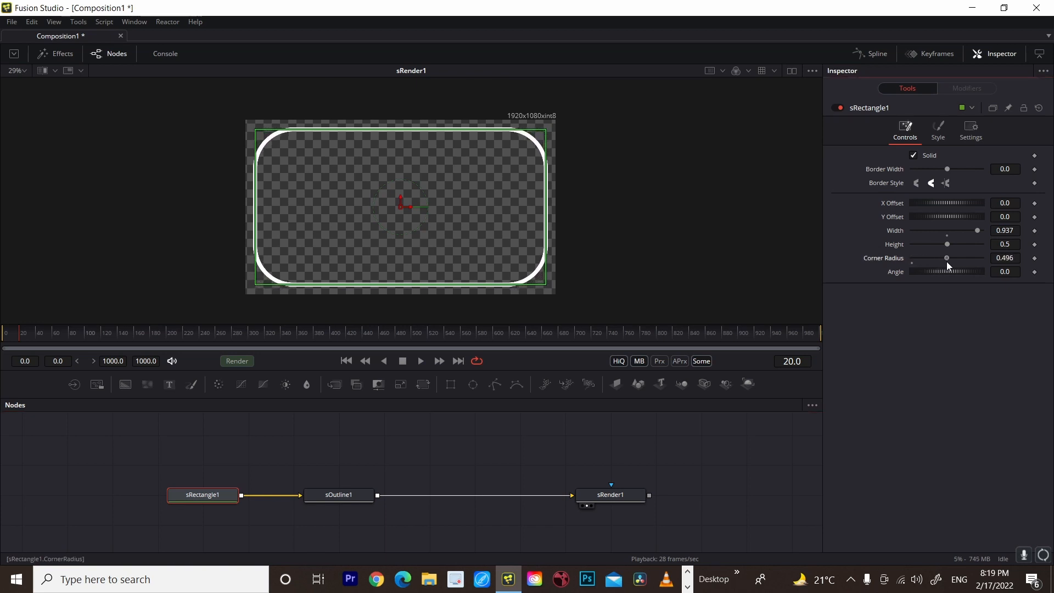
Insert an sMerge node between sOutline and sRender.
left_click(344, 496)
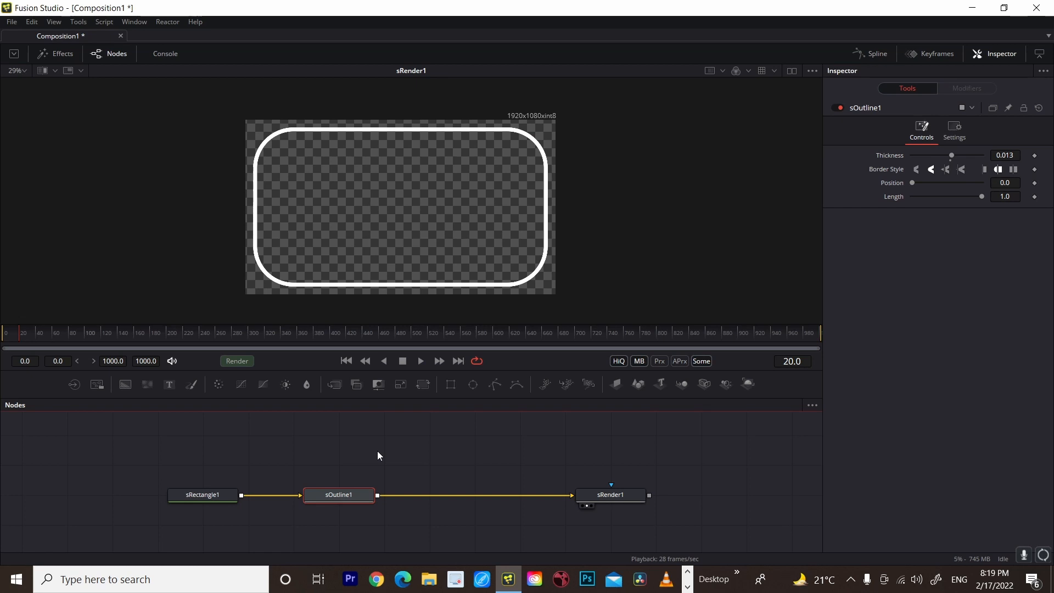
key("shift+space")
type("S")
type("er")
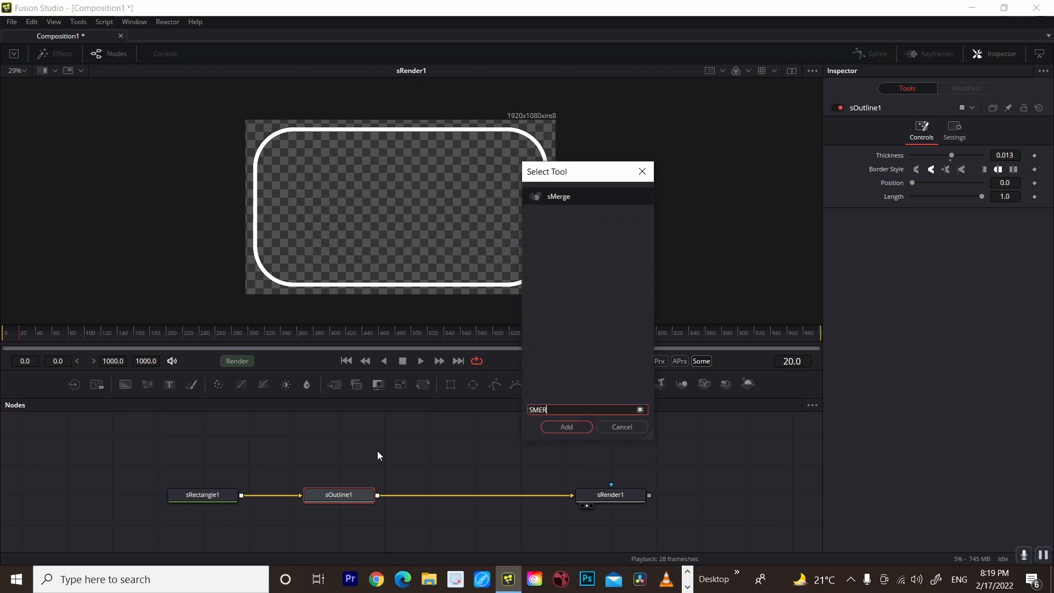
key("Return")
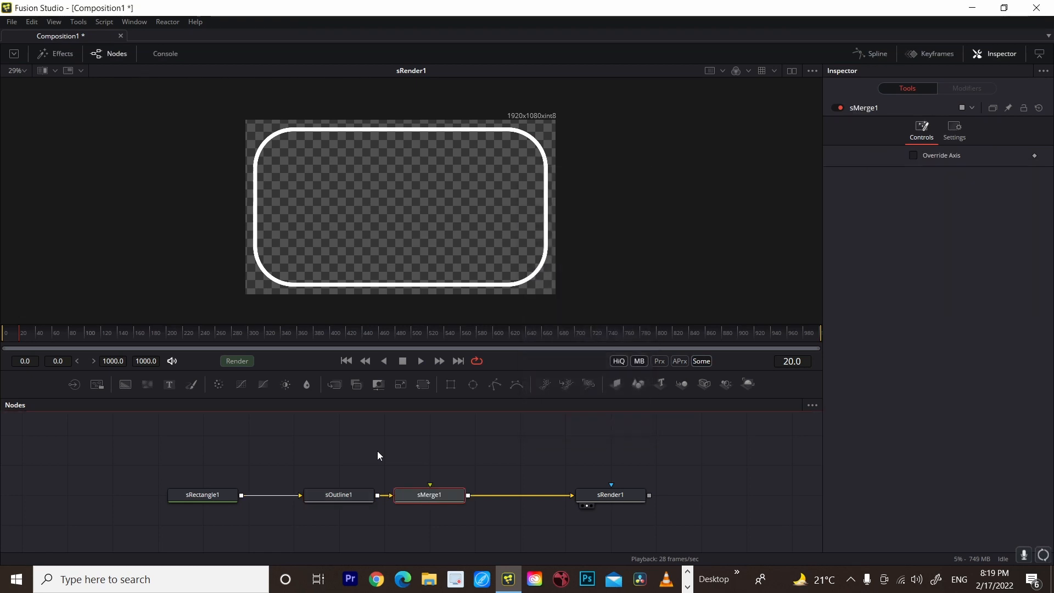
Add an sEllipse node feeding sMerge and place it directly above sMerge.
key("shift+space")
type("SEL")
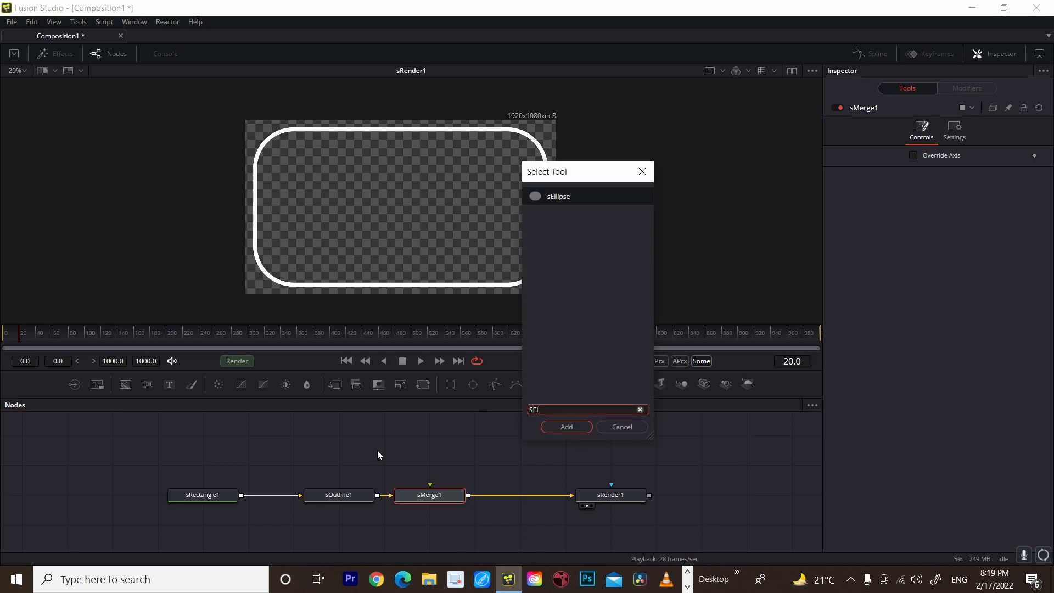
key("Return")
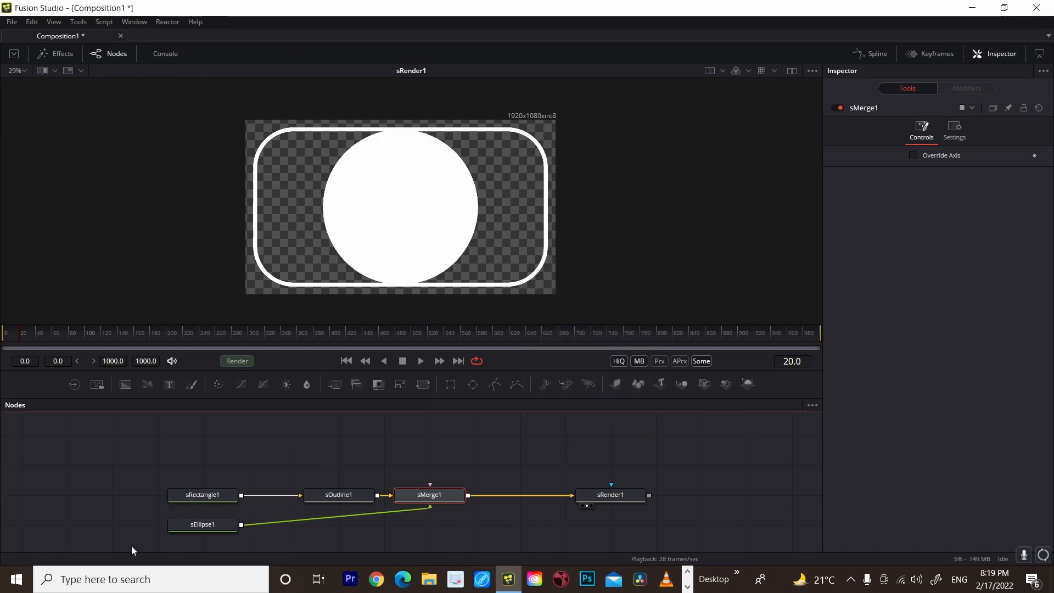
left_click_drag(181, 529, 436, 443)
left_click(436, 444)
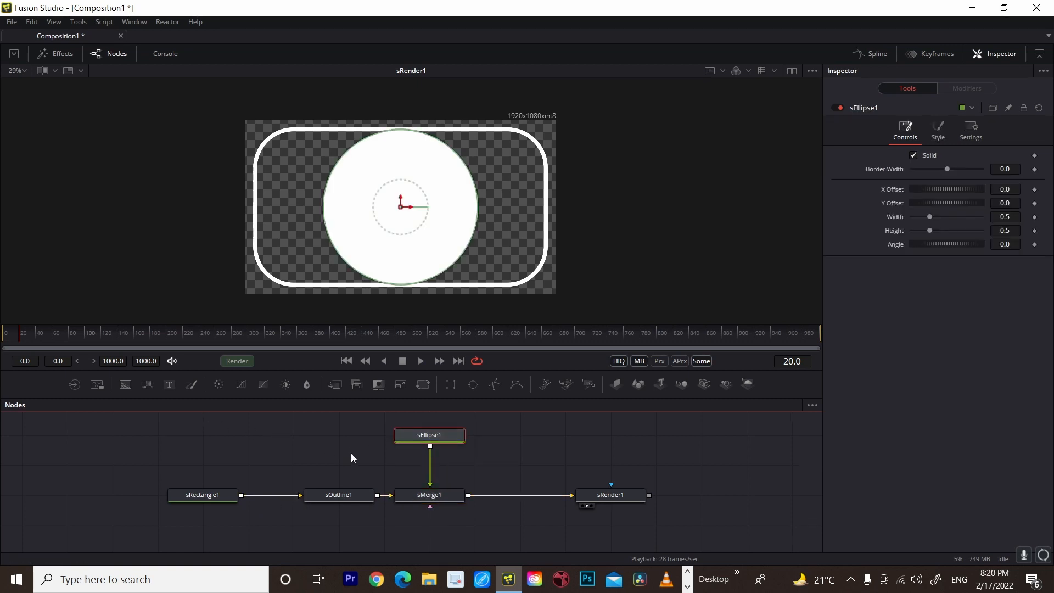
left_click_drag(351, 453, 329, 459)
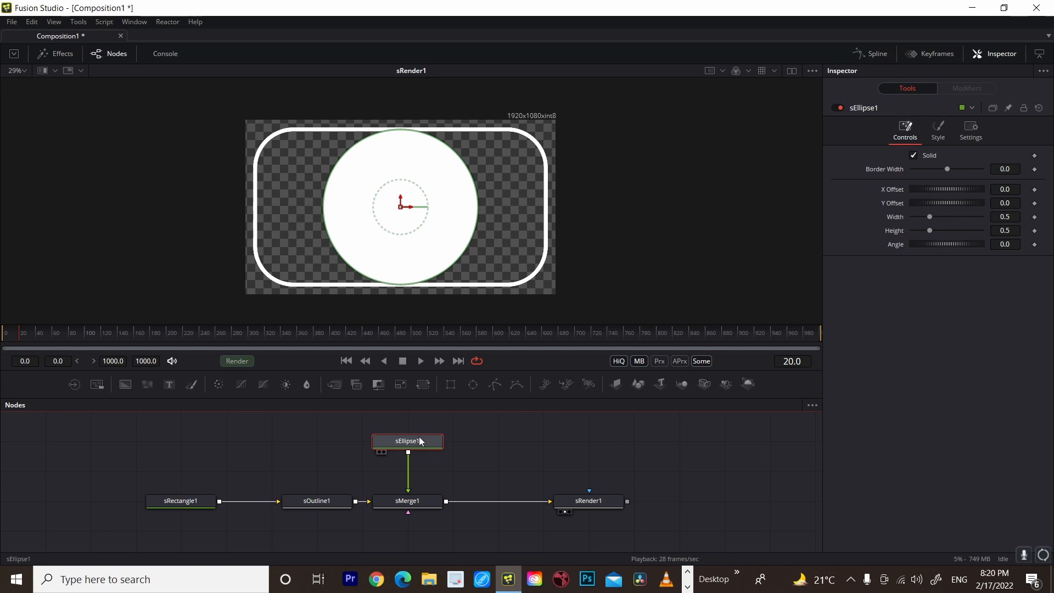
Insert an sTransform node between sEllipse and sMerge, try its X Size, and undo the size change.
key("shift+space")
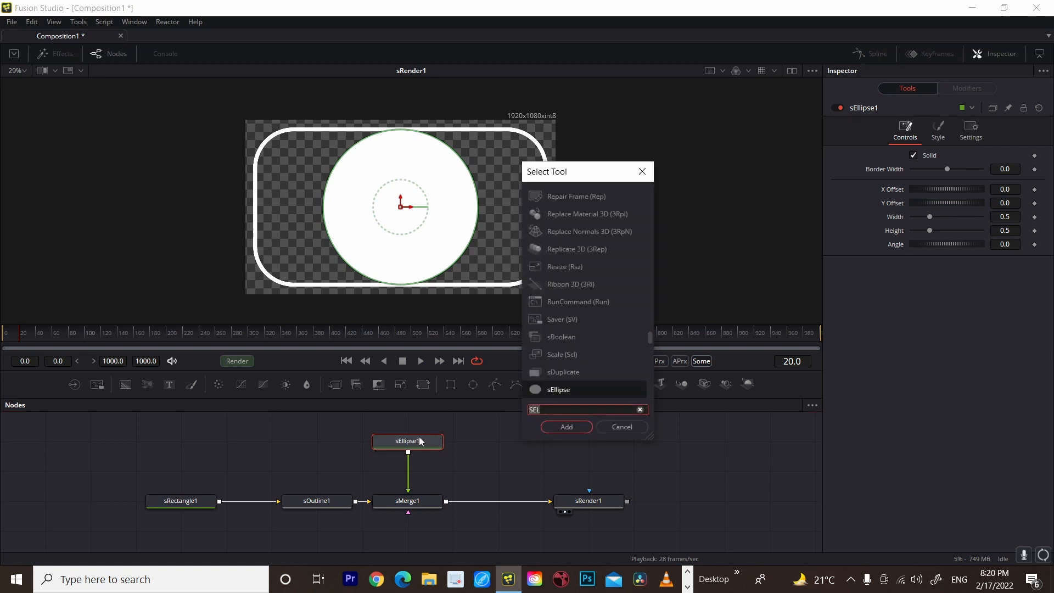
type("STR")
key("Return")
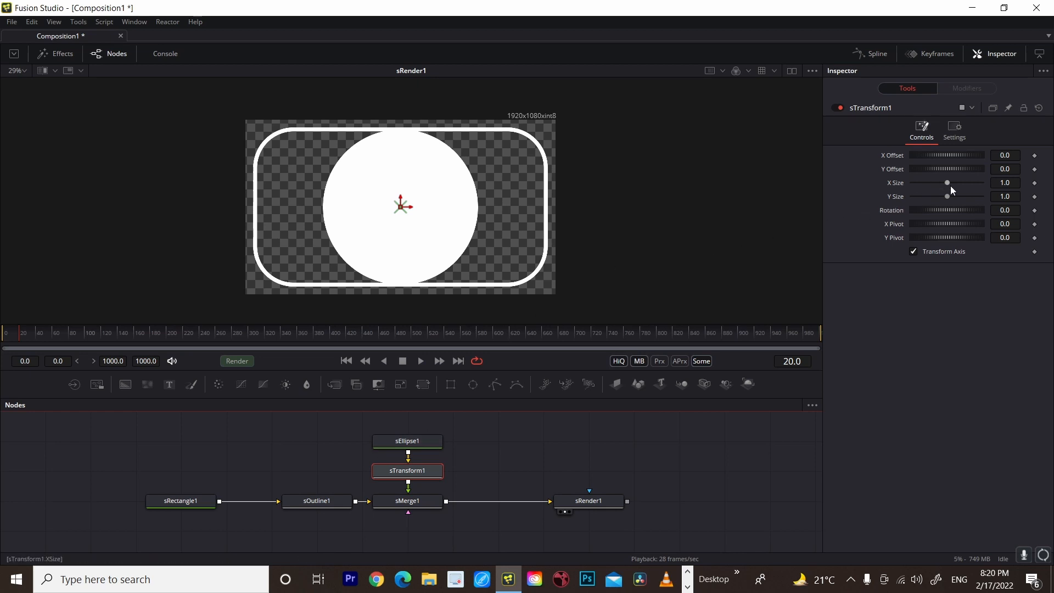
left_click_drag(948, 183, 944, 183)
key("ctrl+z")
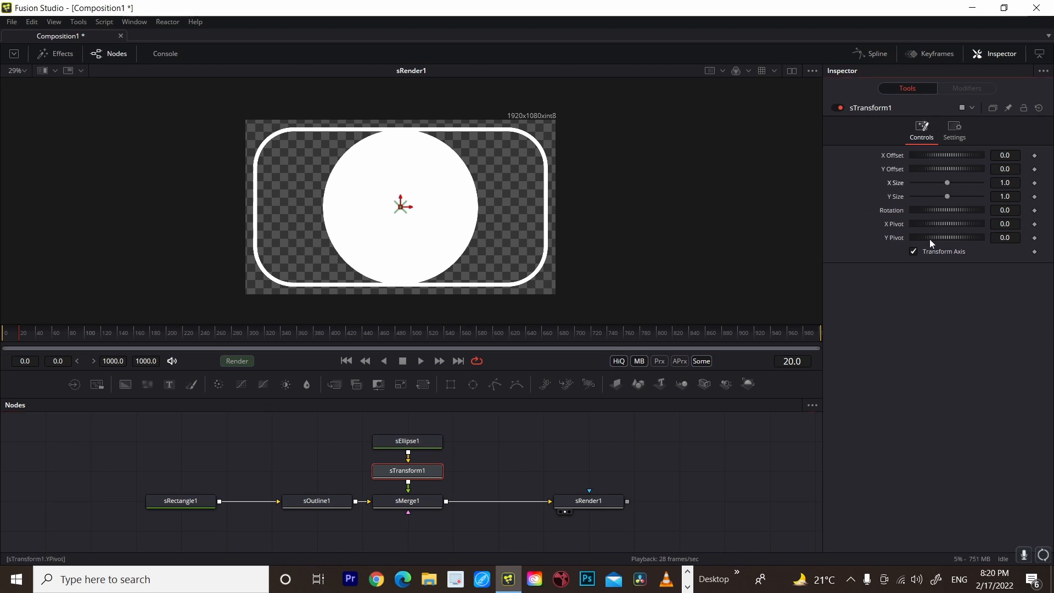
Set sEllipse's Border Width to -0.2 and shift it to an X Offset of about -0.227 and Y Offset of about -0.014.
left_click(407, 506)
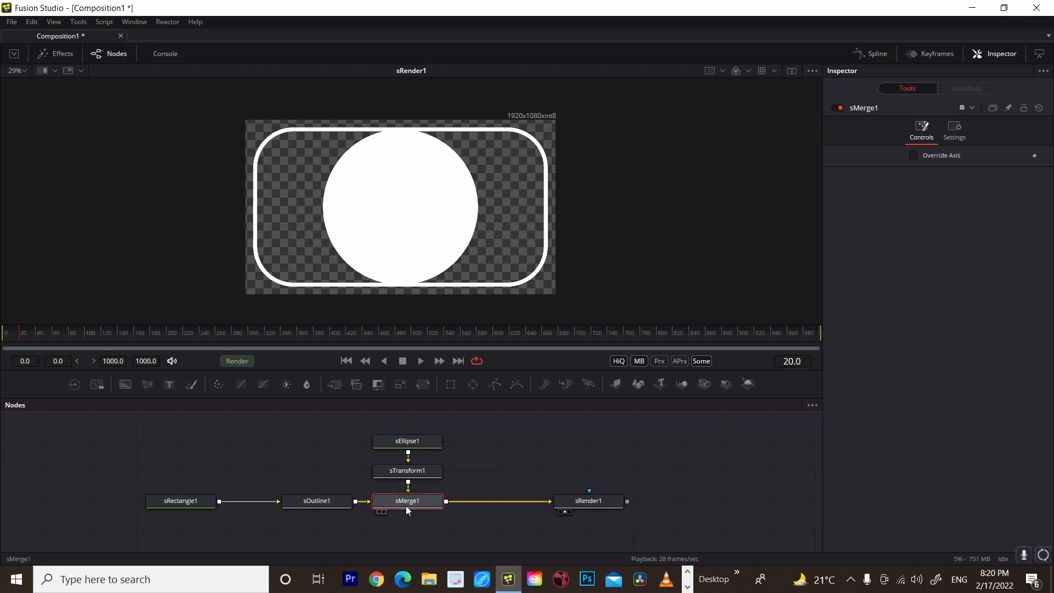
left_click(411, 443)
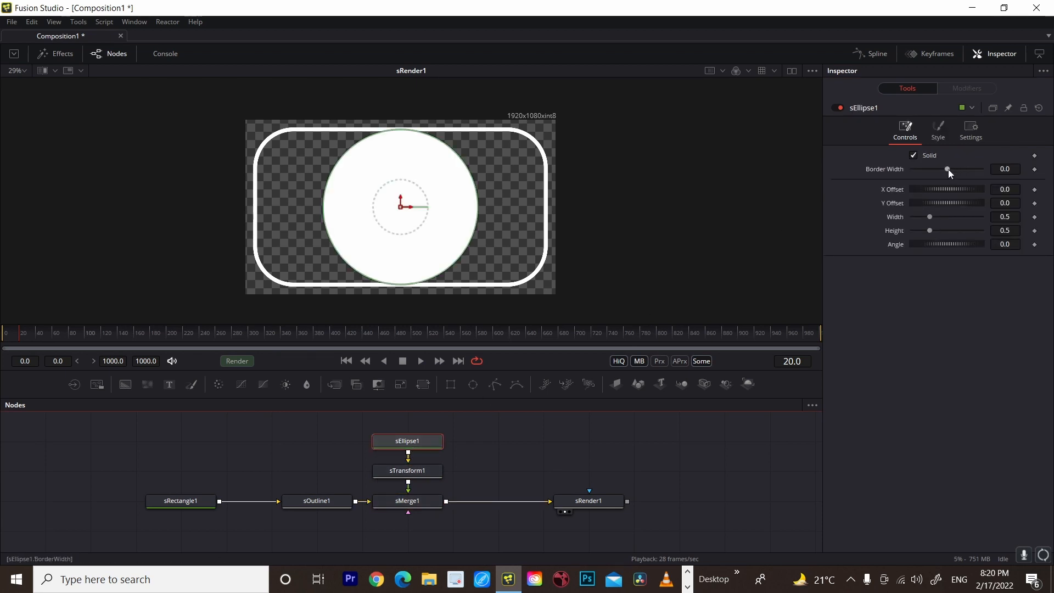
left_click_drag(948, 169, 900, 185)
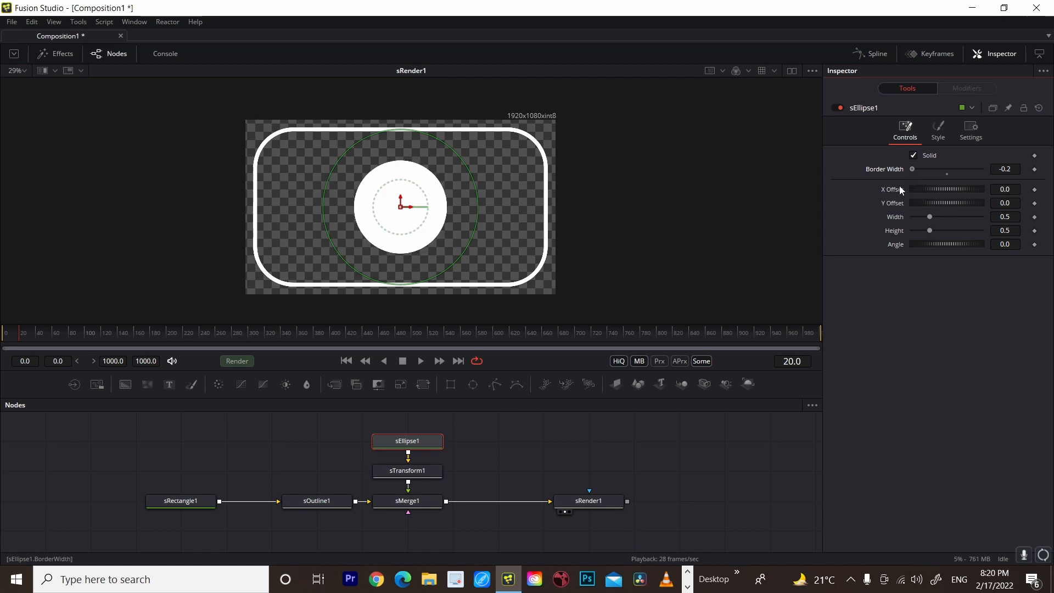
left_click(401, 209)
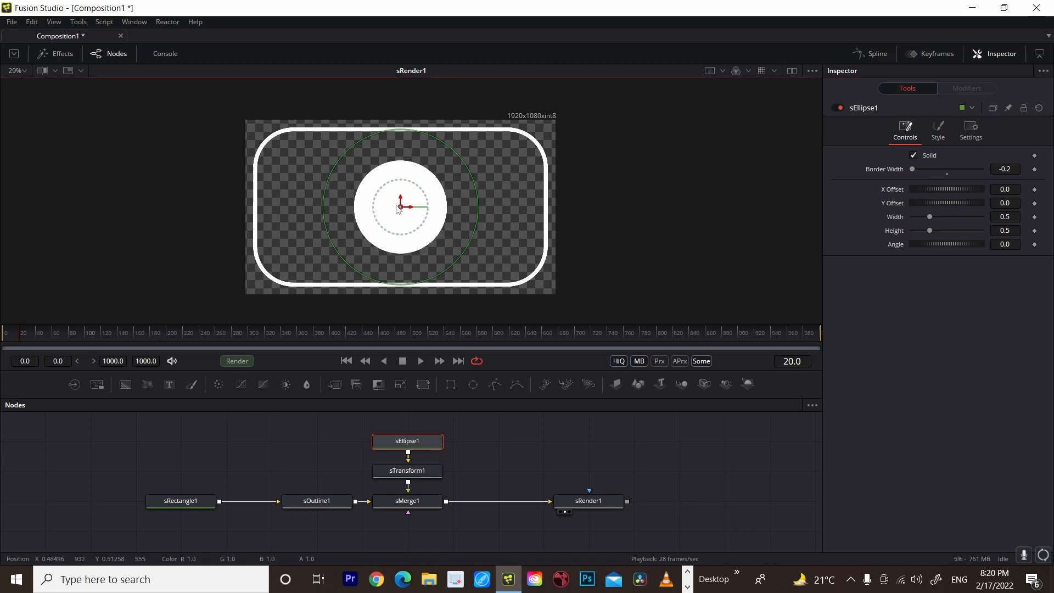
left_click_drag(398, 209, 327, 212)
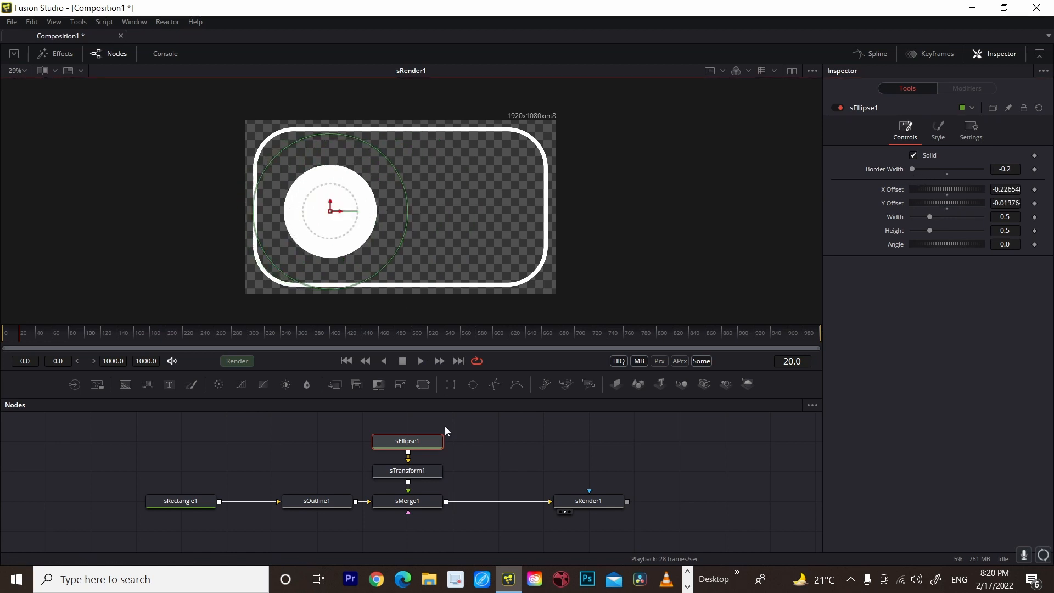
Set sTransform's X Offset to -0.014 and move the sEllipse and sTransform nodes further above sMerge.
left_click(407, 471)
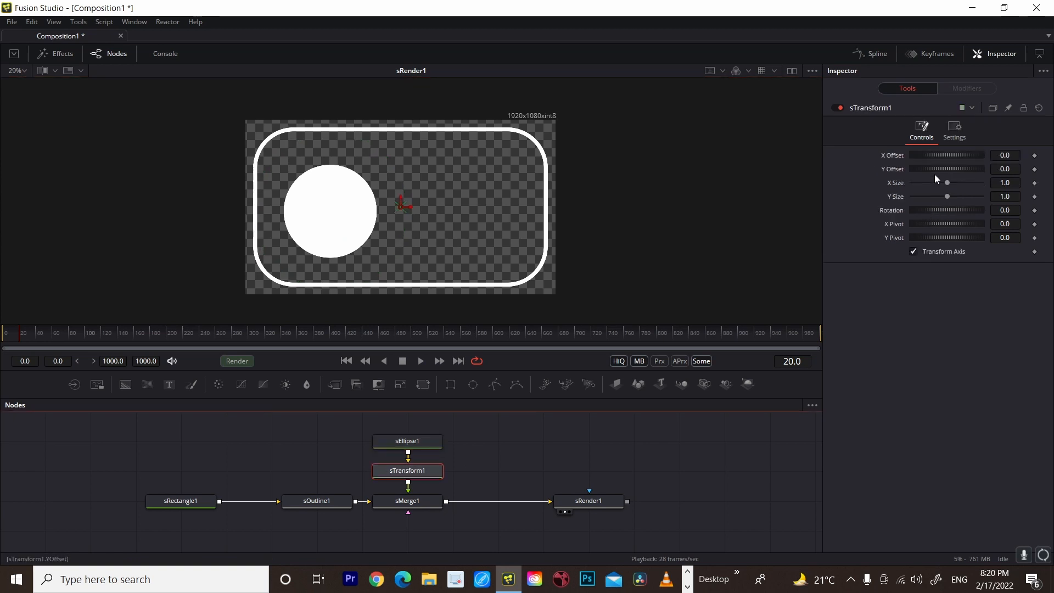
mouse_move(938, 157)
left_mouse_down()
mouse_move(950, 173)
mouse_move(933, 176)
left_mouse_up()
left_click(417, 440)
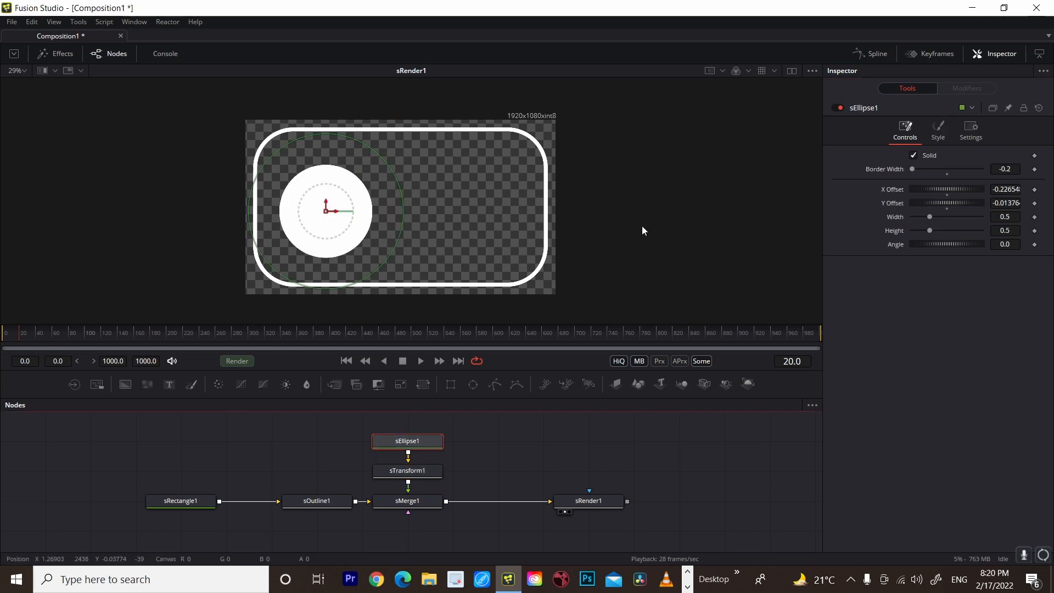
left_click(416, 476)
left_click(412, 444, "ctrl")
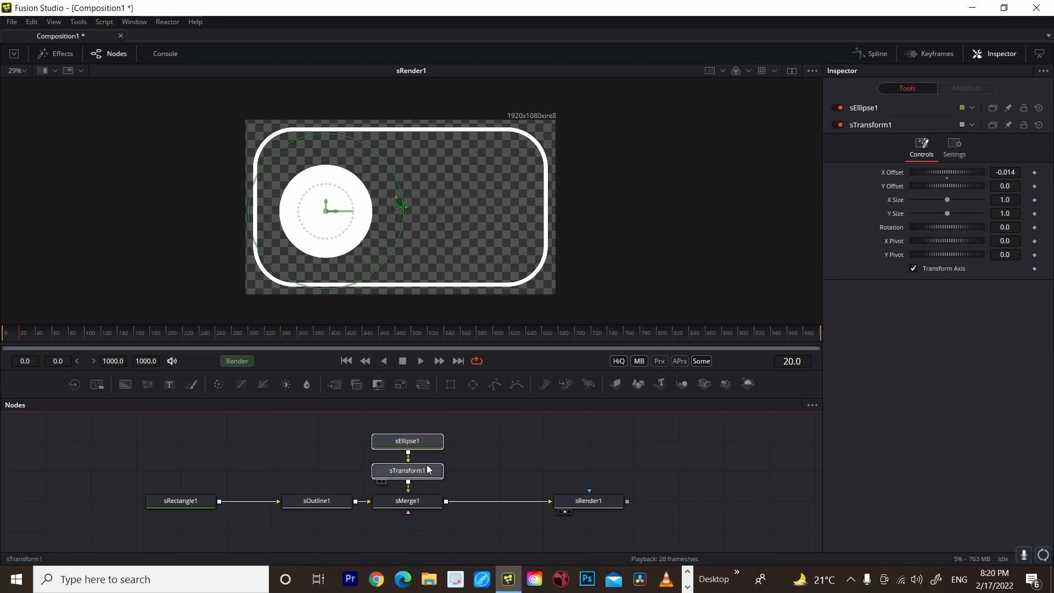
left_click_drag(428, 470, 427, 455)
Insert an sOutline node between sTransform and sMerge to outline the ellipse.
key("shift+space")
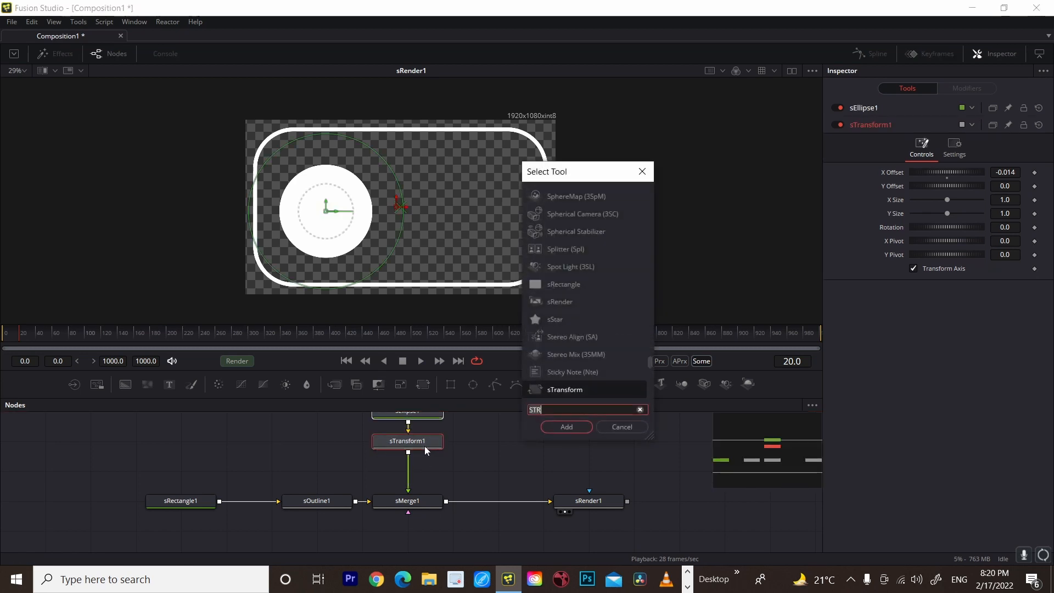
type("SO")
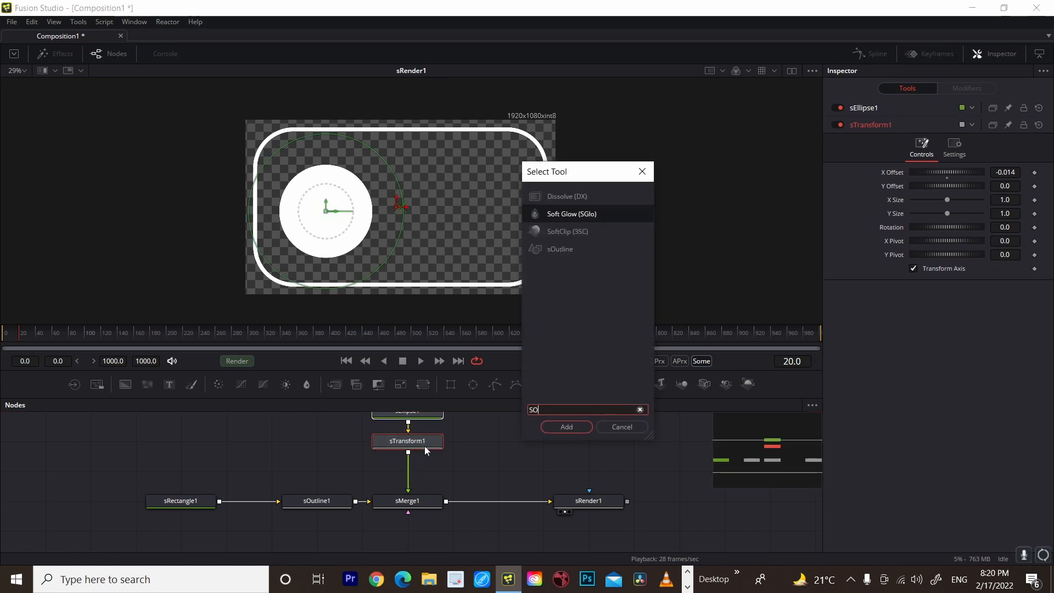
key("Down")
key("Down")
key("Return")
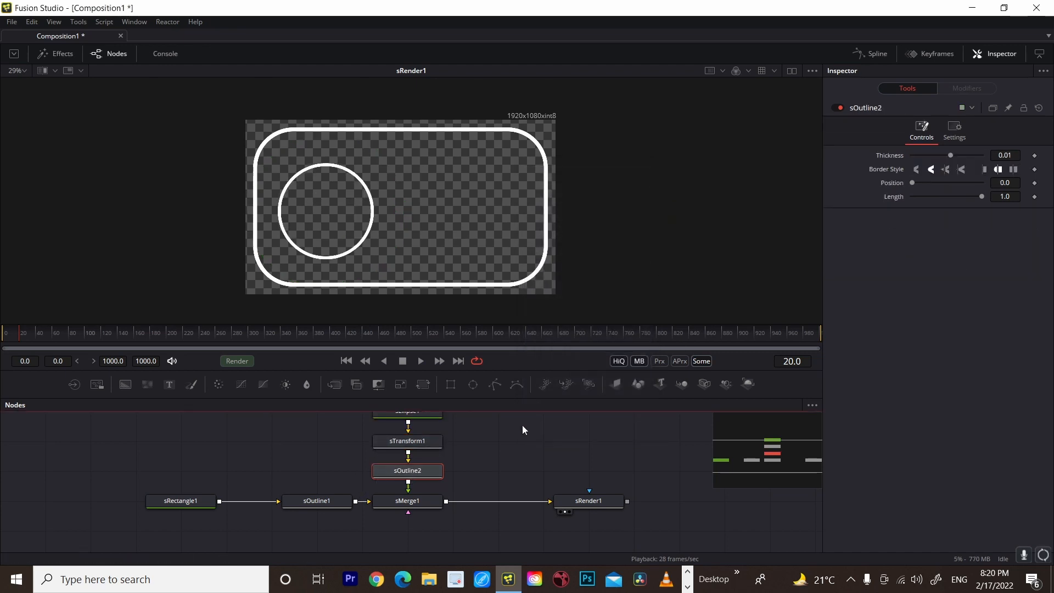
scroll(433, 459, "up", 1)
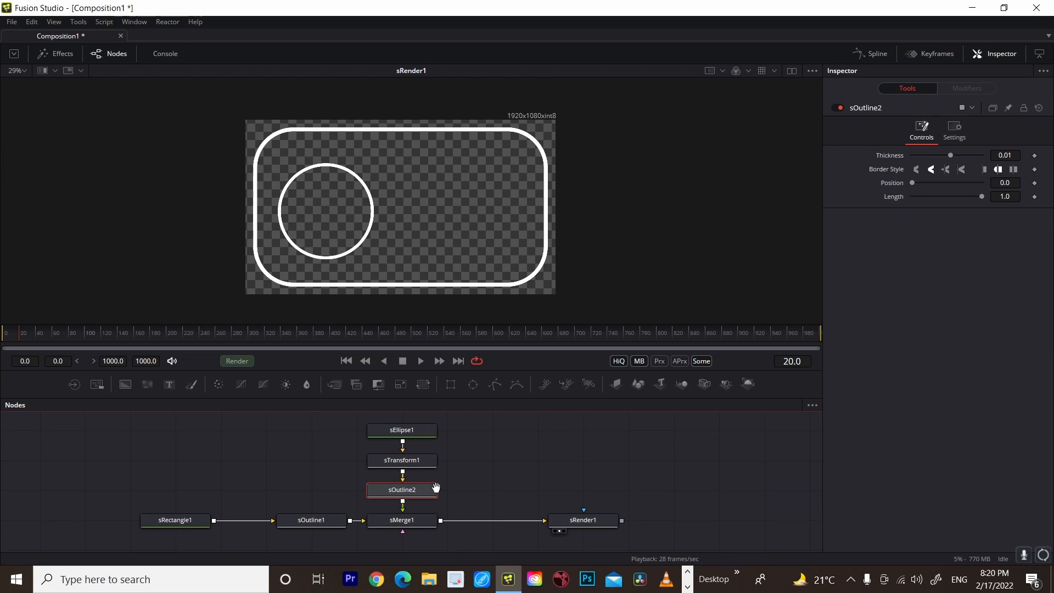
Rotate sEllipse to an Angle of 214.0 and keep sRender displayed in the viewer.
left_click(417, 431)
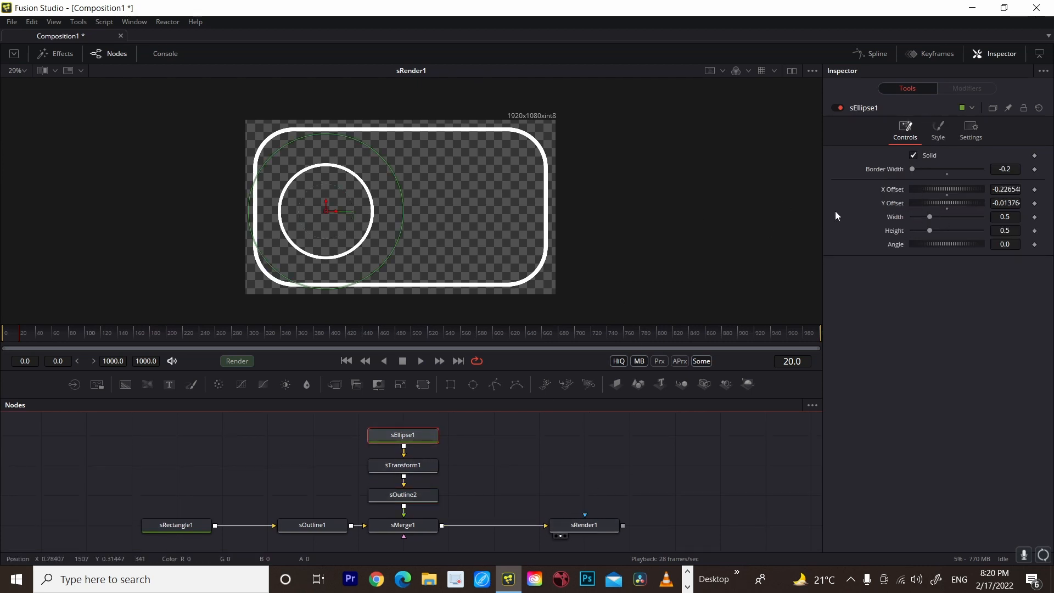
left_click_drag(927, 245, 970, 245)
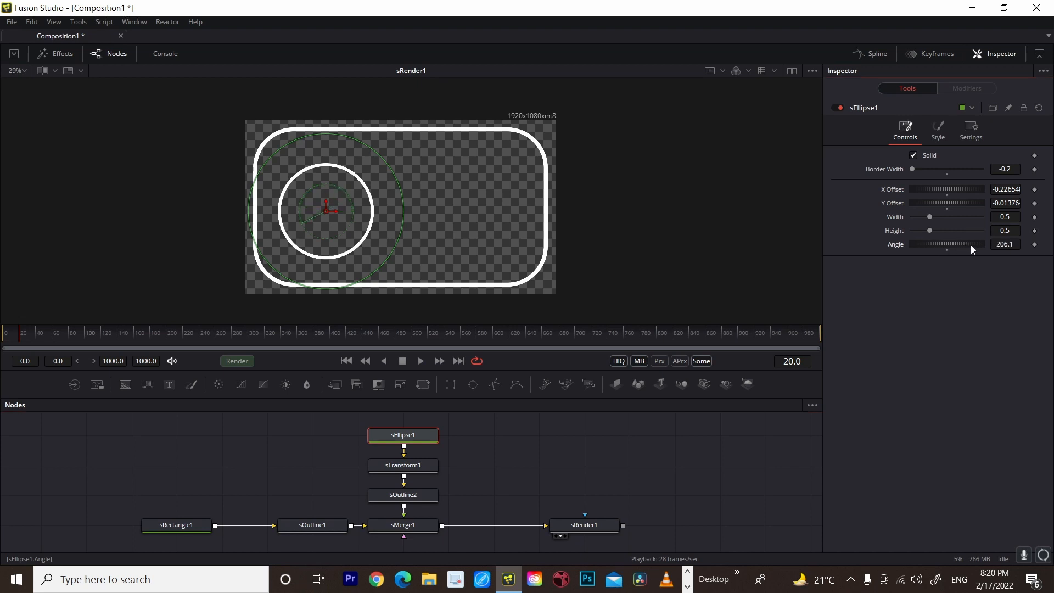
left_click_drag(433, 246, 435, 244)
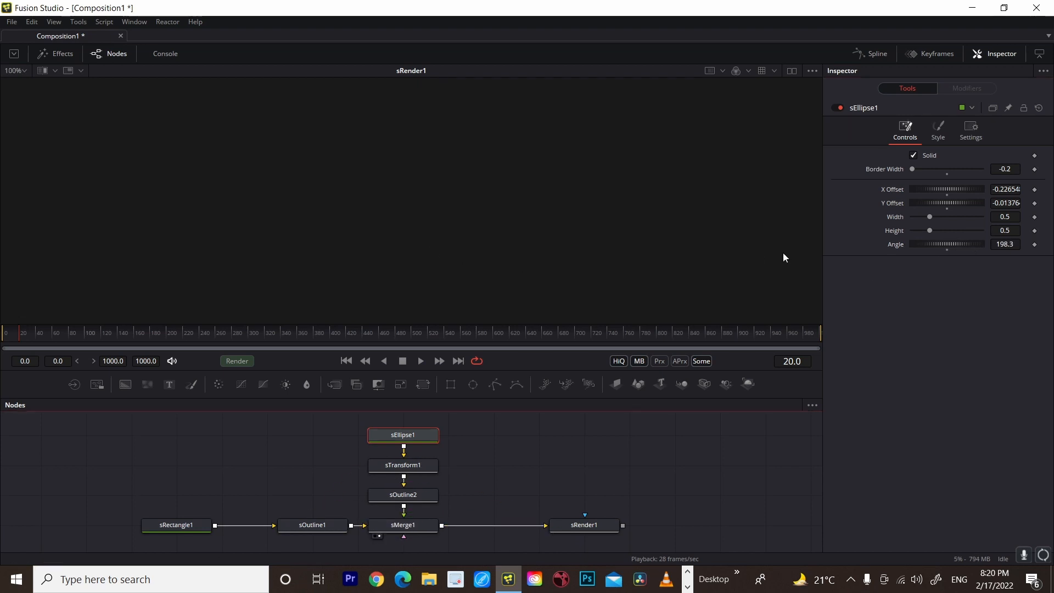
left_click_drag(401, 465, 429, 315)
left_click_drag(405, 525, 449, 239)
left_click_drag(571, 525, 480, 242)
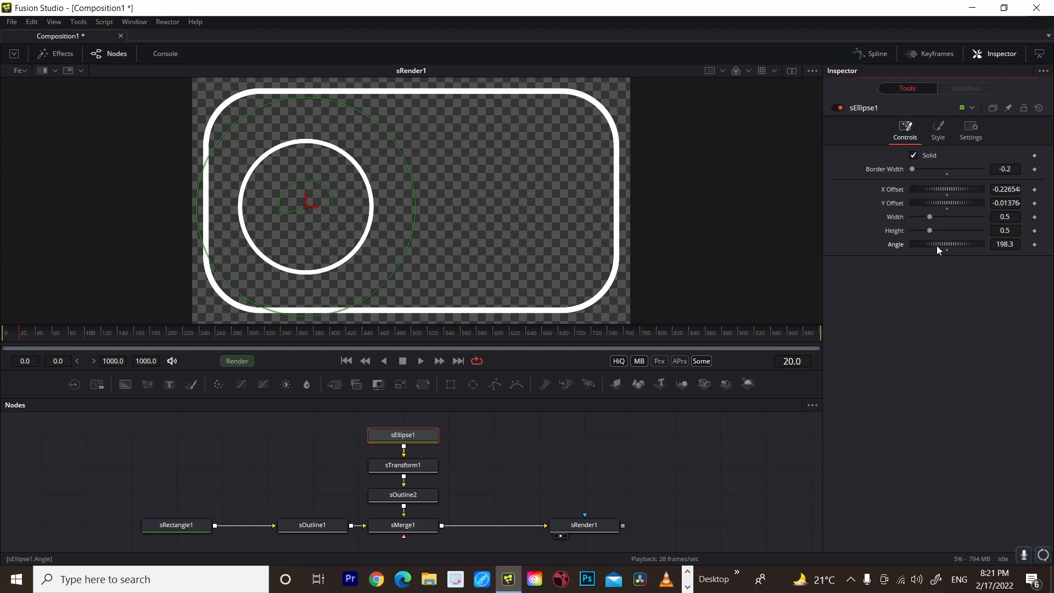
left_click_drag(936, 245, 960, 244)
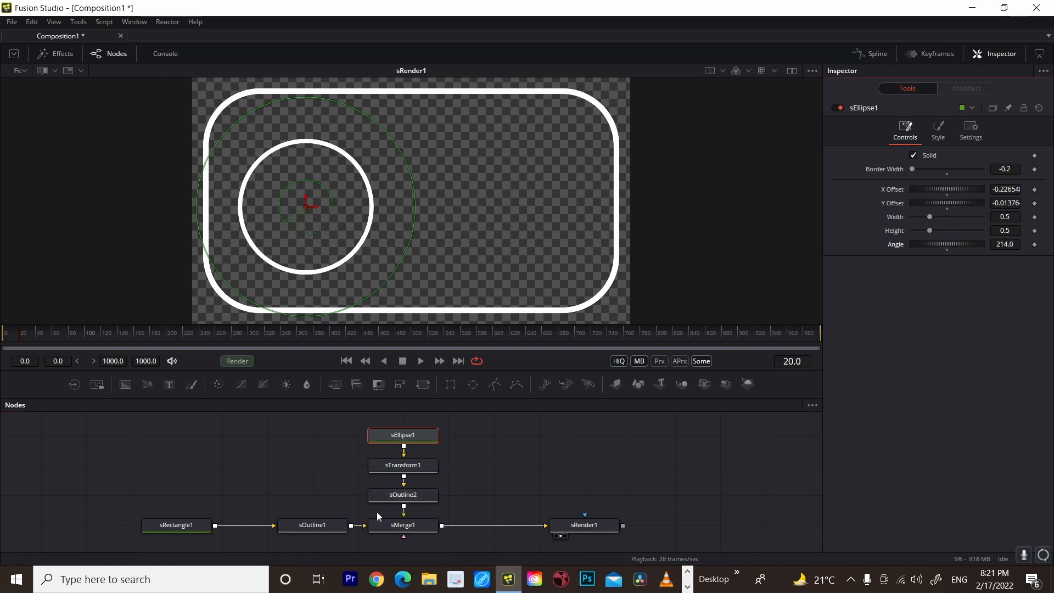
Set the ellipse outline's Length to 0.0 and keyframe it at frame 1.
left_click(383, 496)
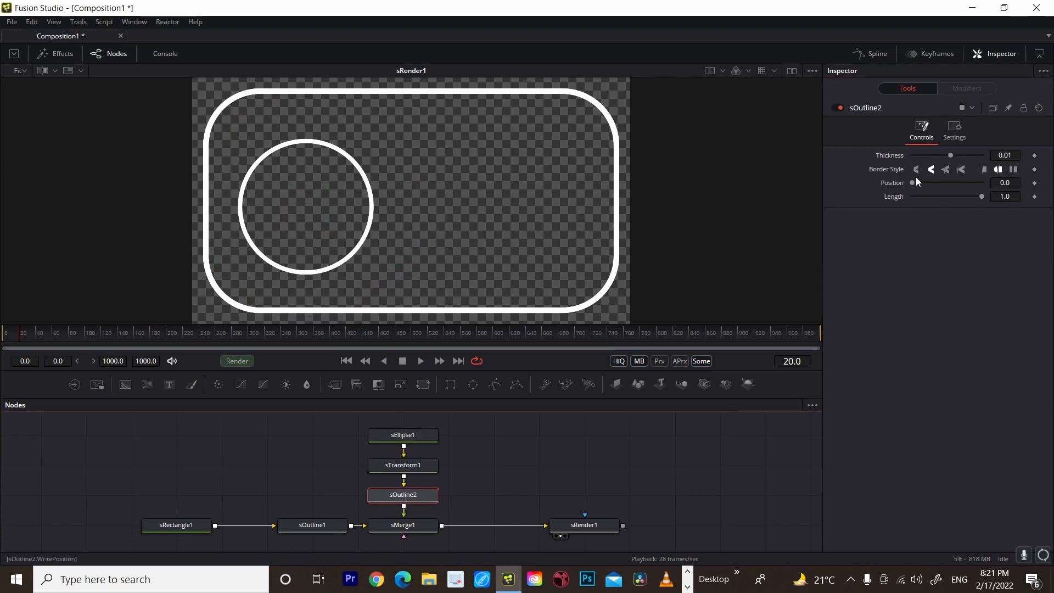
left_click_drag(978, 193, 858, 228)
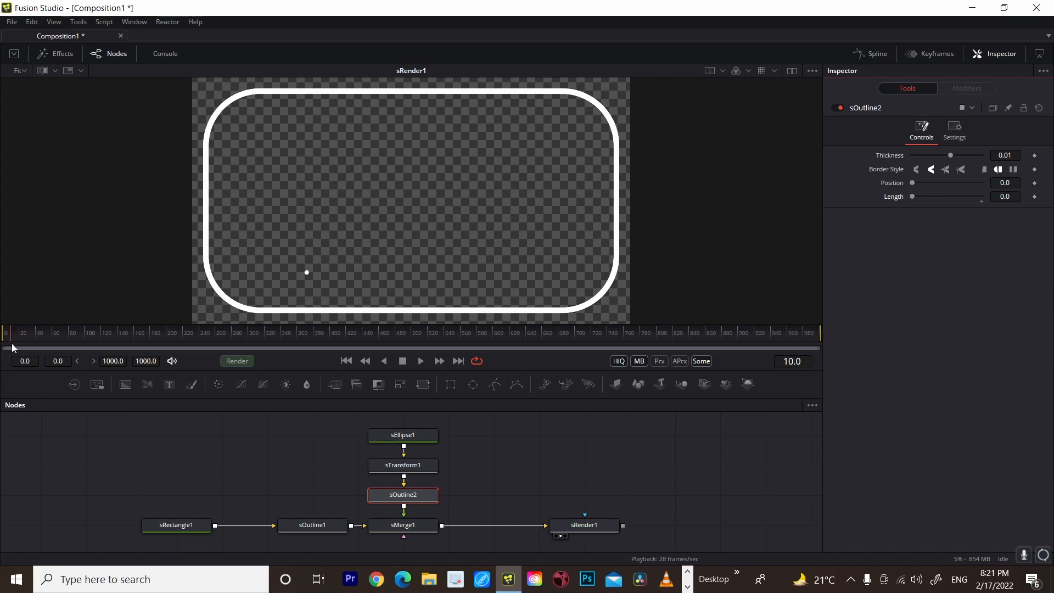
left_click_drag(13, 345, 5, 347)
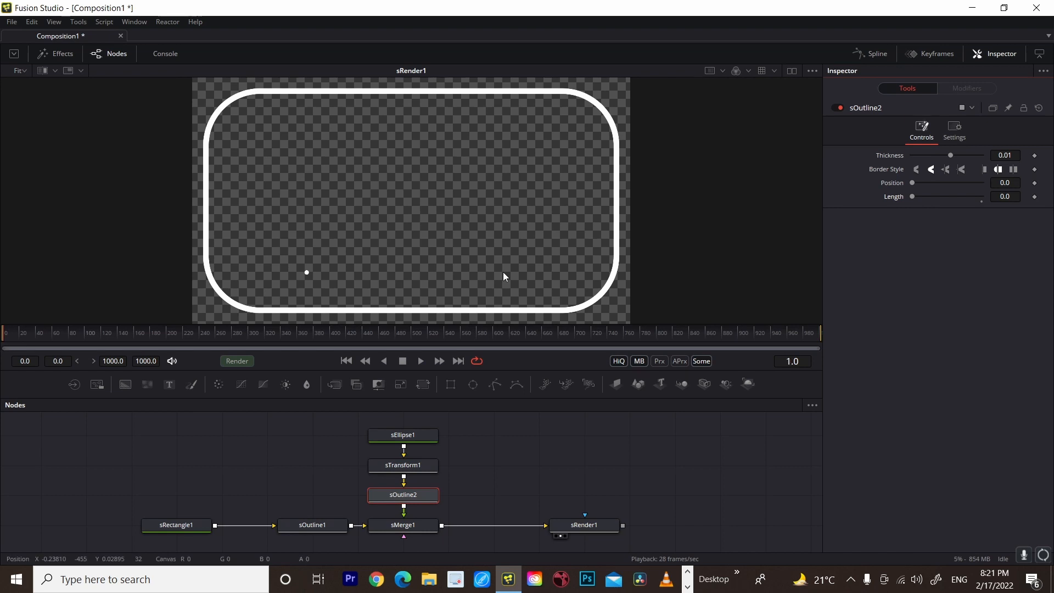
left_click(1035, 196)
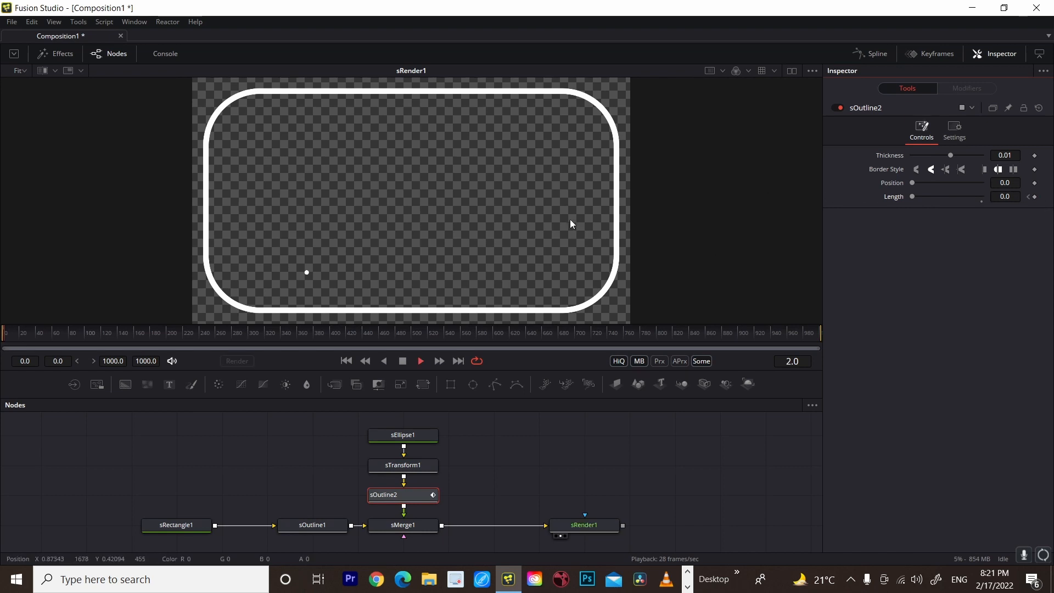
Advance to frame 37 and set the ellipse outline's Length to 1.0 for the end keyframe.
key("space")
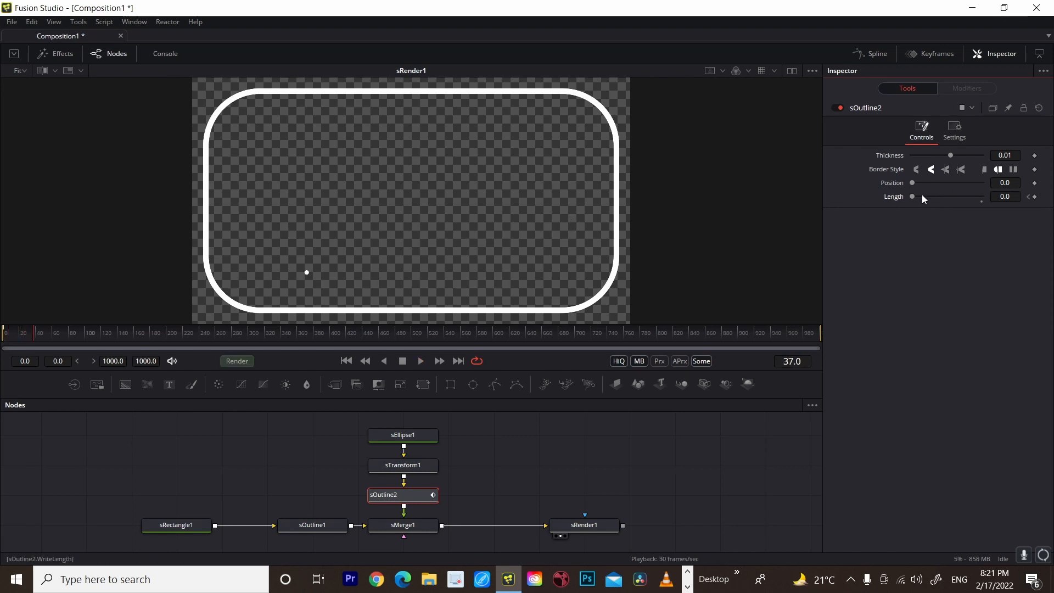
left_click_drag(915, 196, 1000, 199)
key("space")
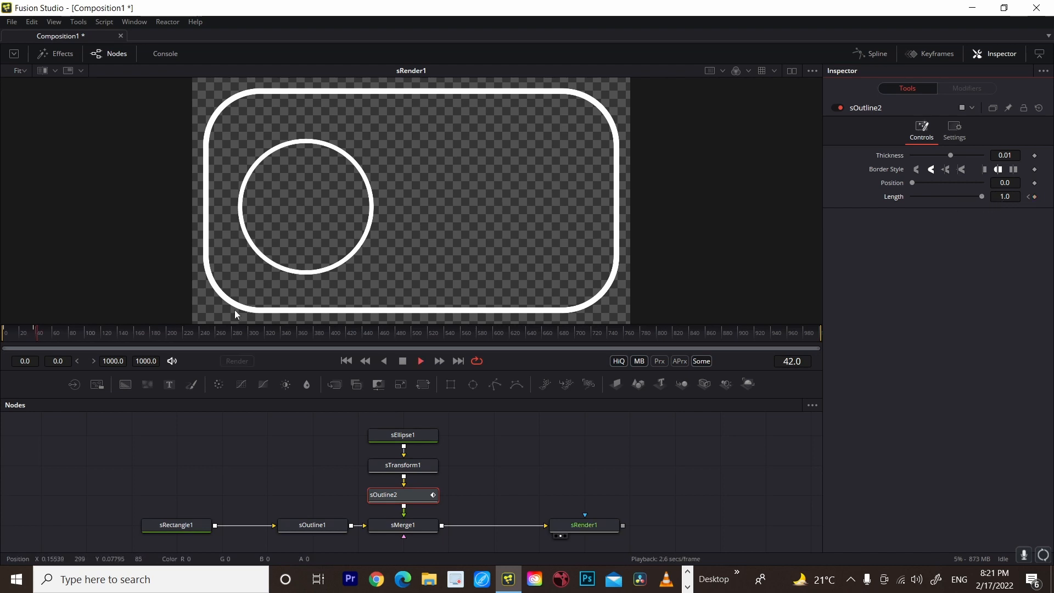
key("space")
Play the ellipse outline animation from the start and shorten the playback range to end at frame 38.
left_click_drag(87, 332, 3, 346)
key("space")
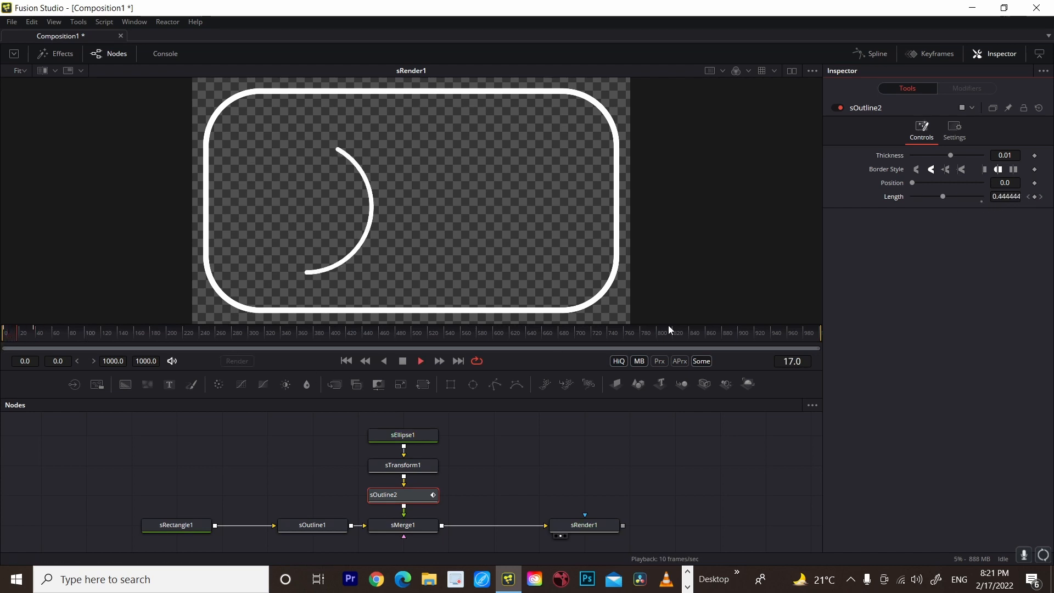
mouse_move(822, 341)
left_mouse_down()
mouse_move(264, 361)
mouse_move(35, 356)
left_mouse_up()
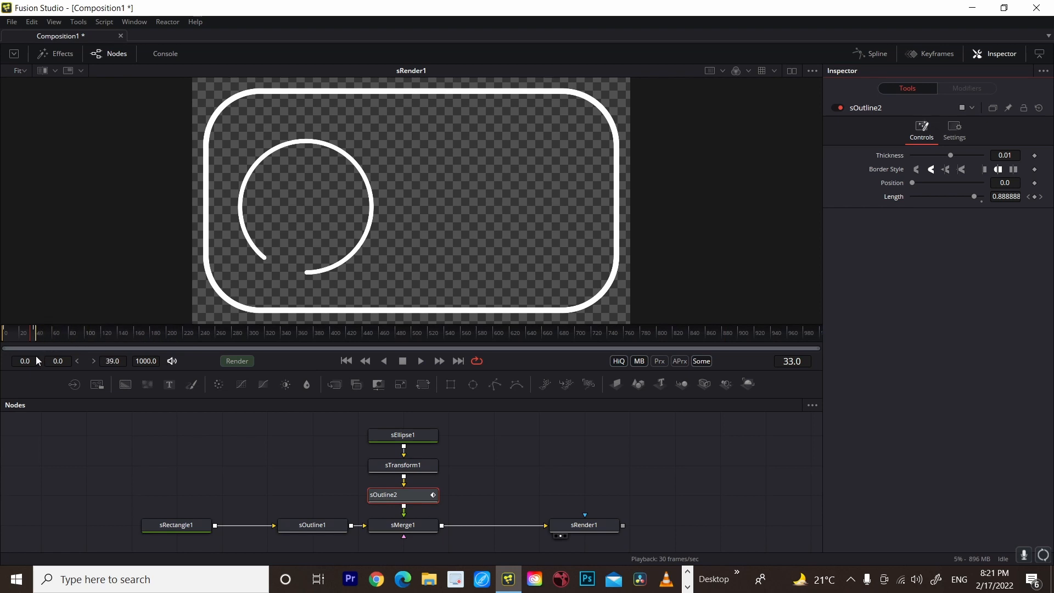
key("space")
key("space")
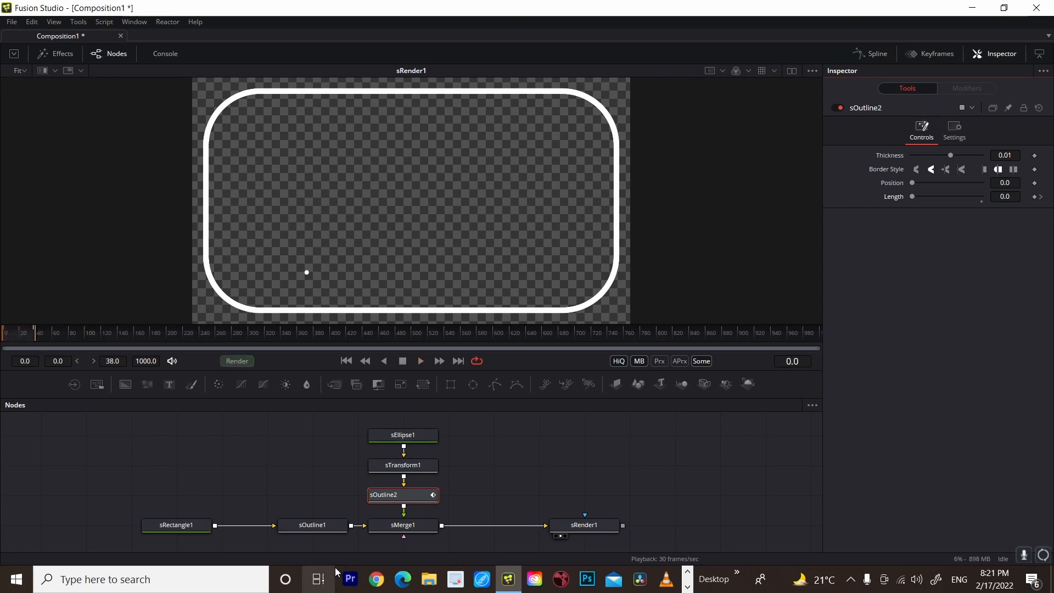
Set the rectangle outline's Length to 0.0 and keyframe it at frame 7.
left_click(194, 529)
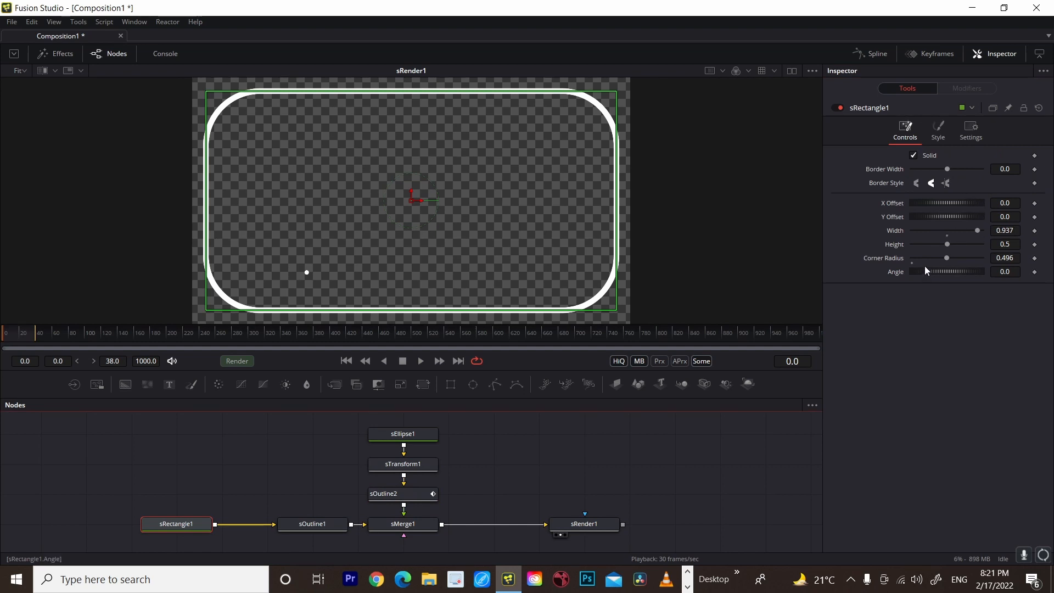
left_click(310, 526)
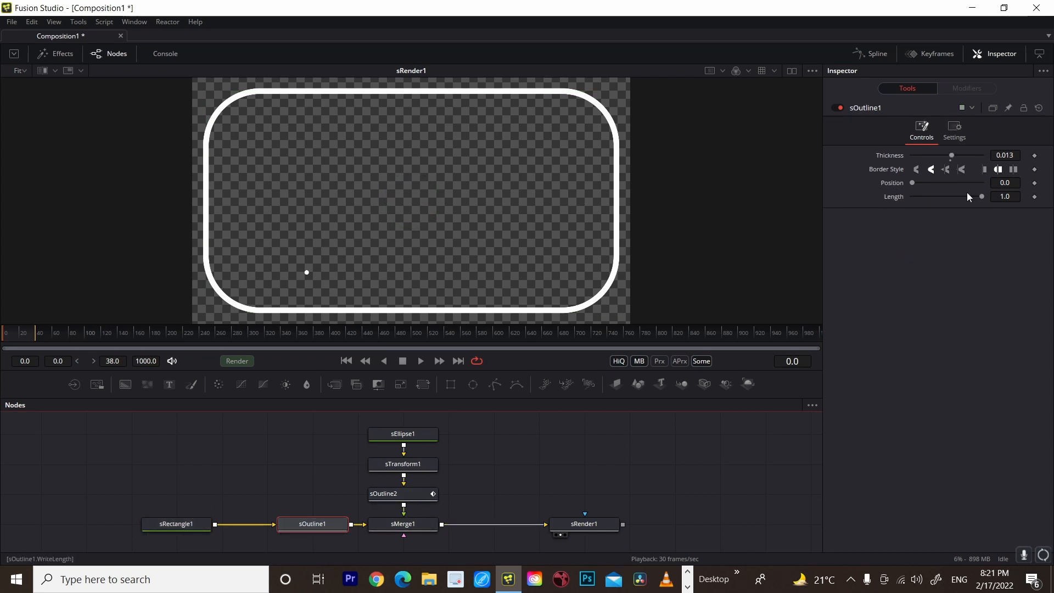
left_click_drag(980, 195, 892, 210)
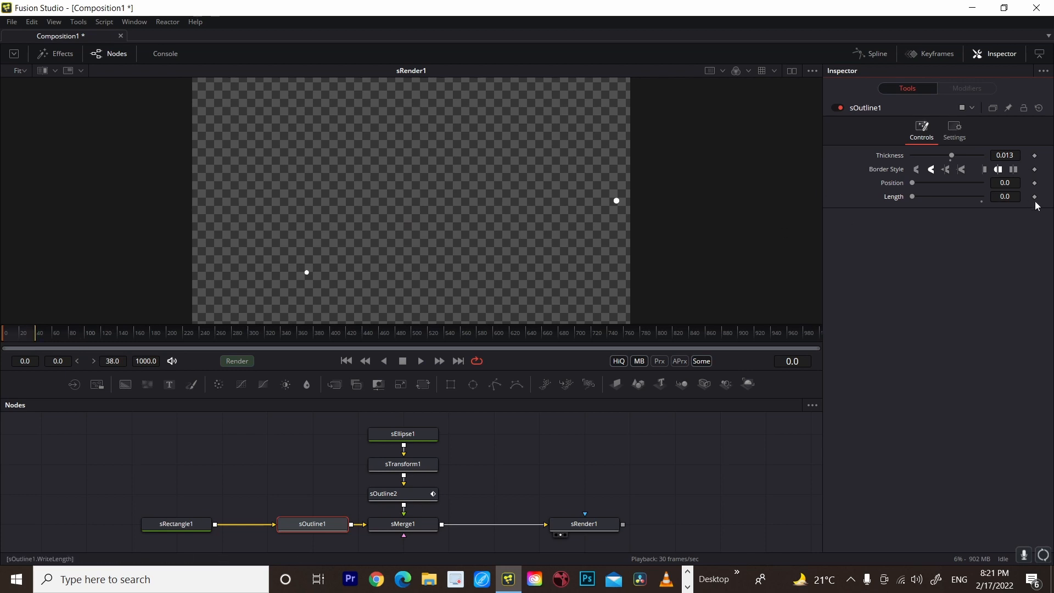
key("space")
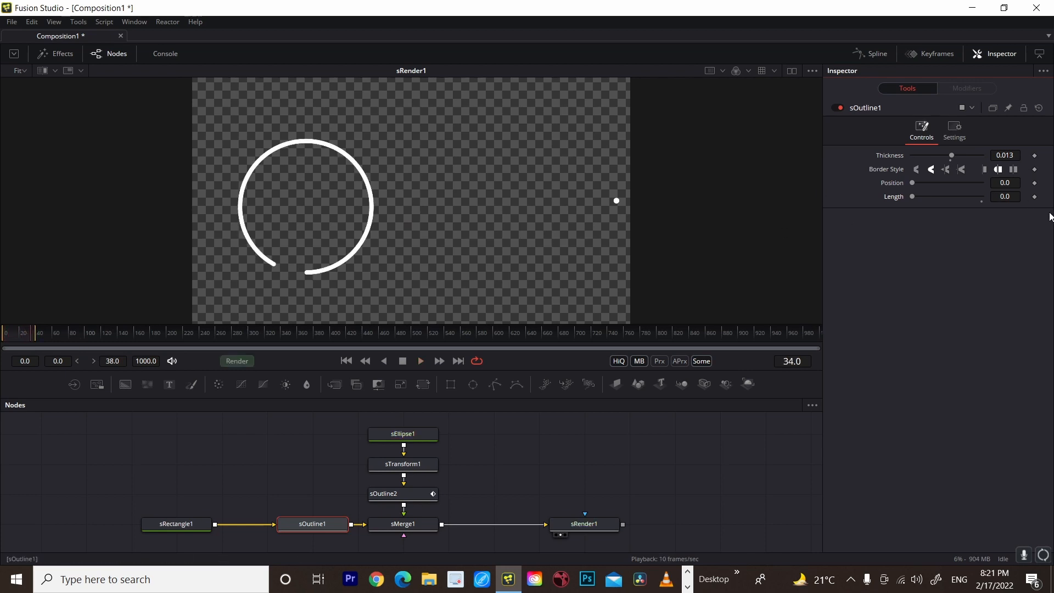
left_click_drag(29, 342, 10, 353)
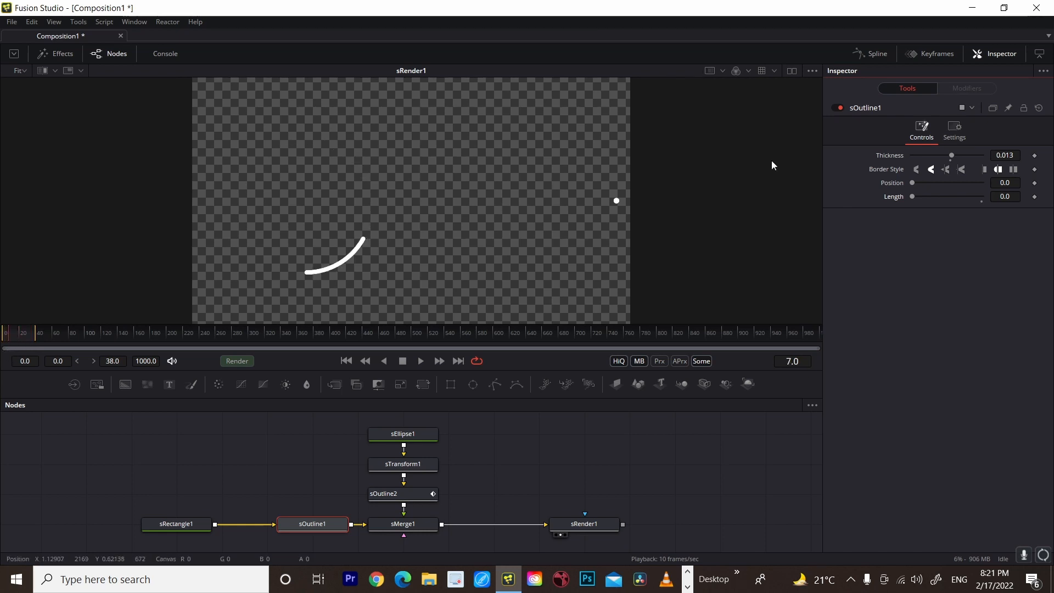
left_click(1034, 197)
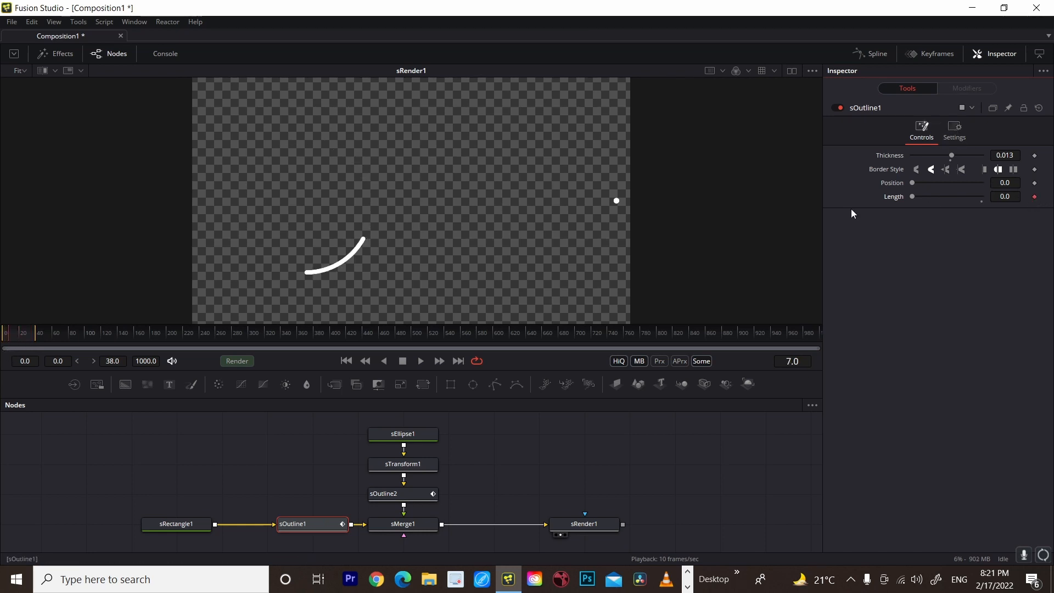
Advance to frame 33, set the rectangle outline's Length to 1.0 for its end keyframe, and play the combined animation.
key("space")
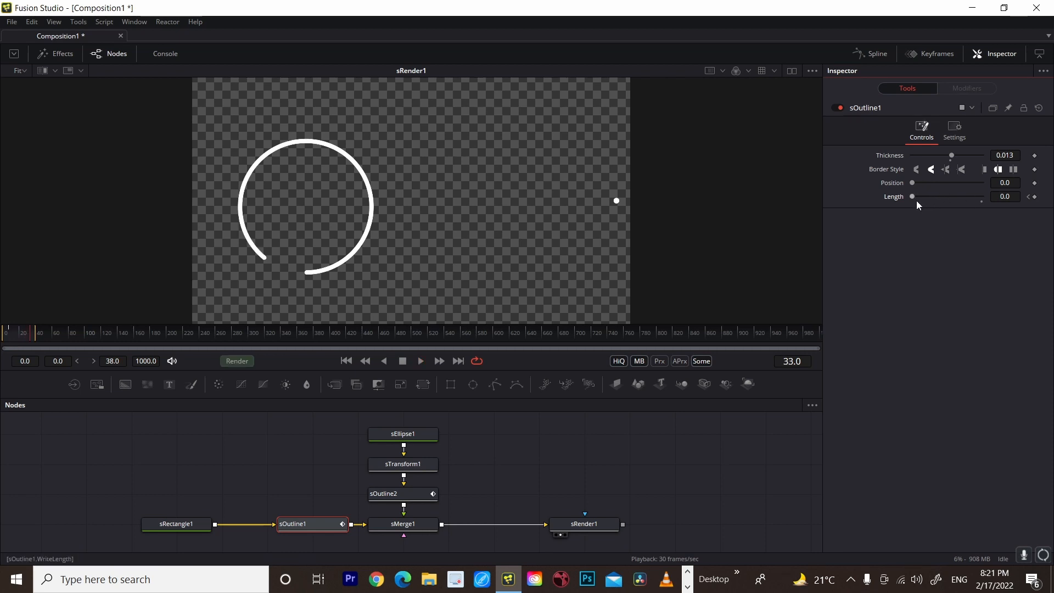
left_click_drag(913, 196, 986, 196)
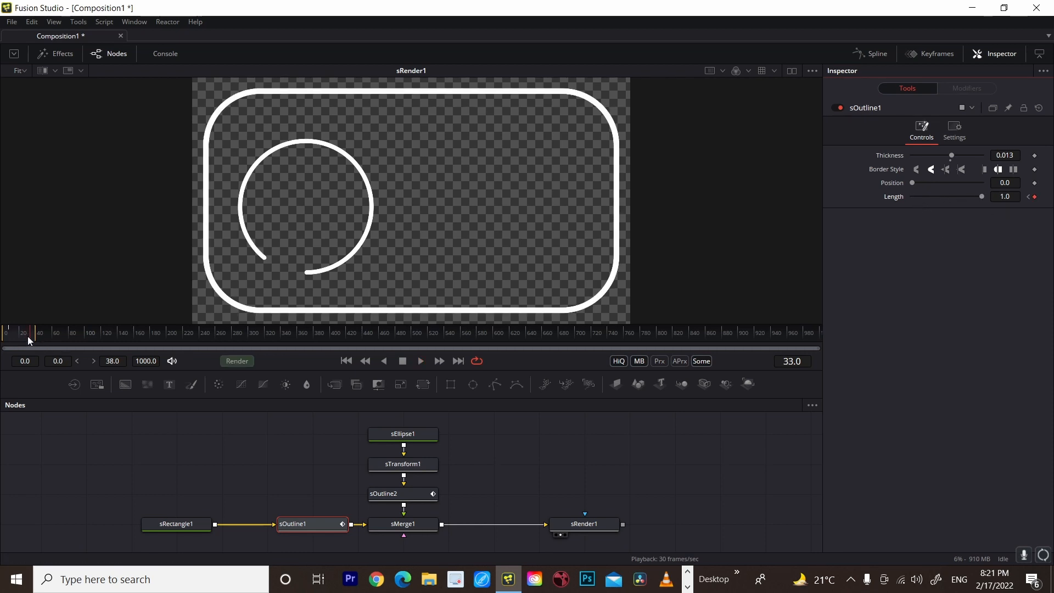
key("space")
key("space")
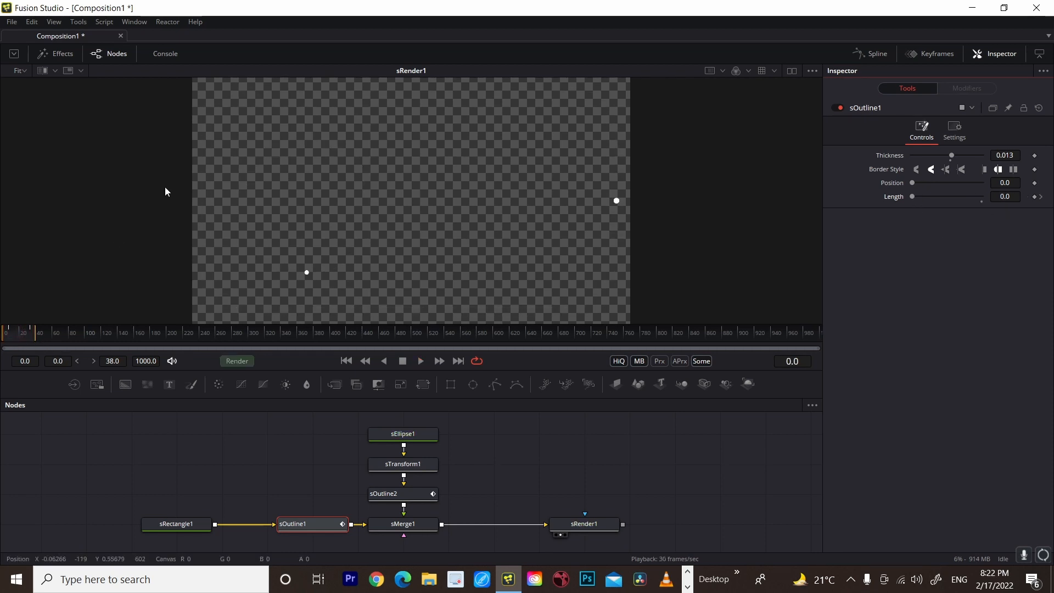
key("space")
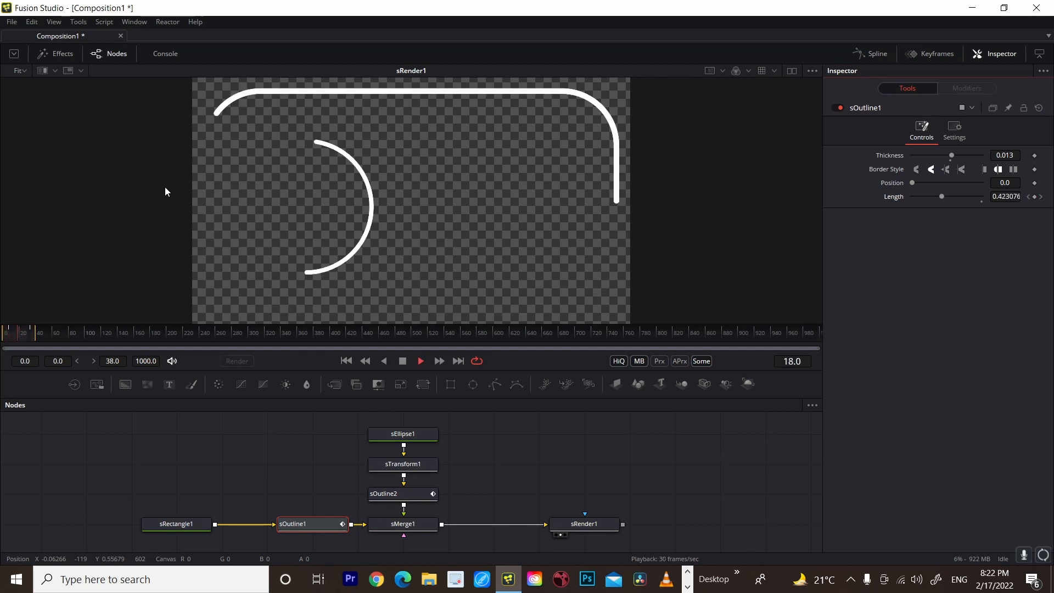
key("space")
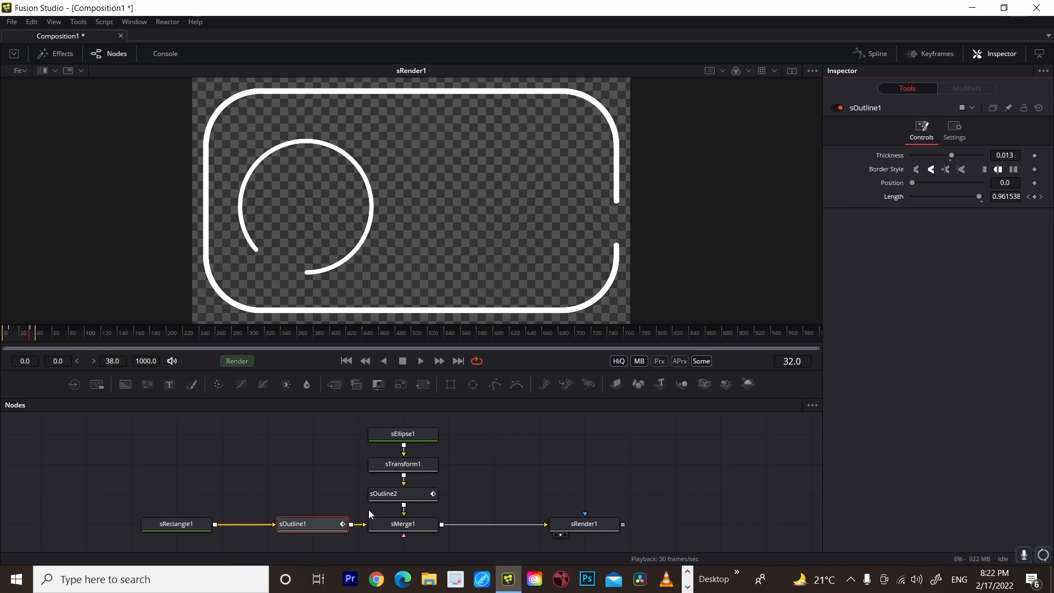
Set the ellipse's Angle to 127.9, try a Width of 0.835 and reset it to 0.5, and replay the animation.
left_click_drag(349, 416, 438, 536)
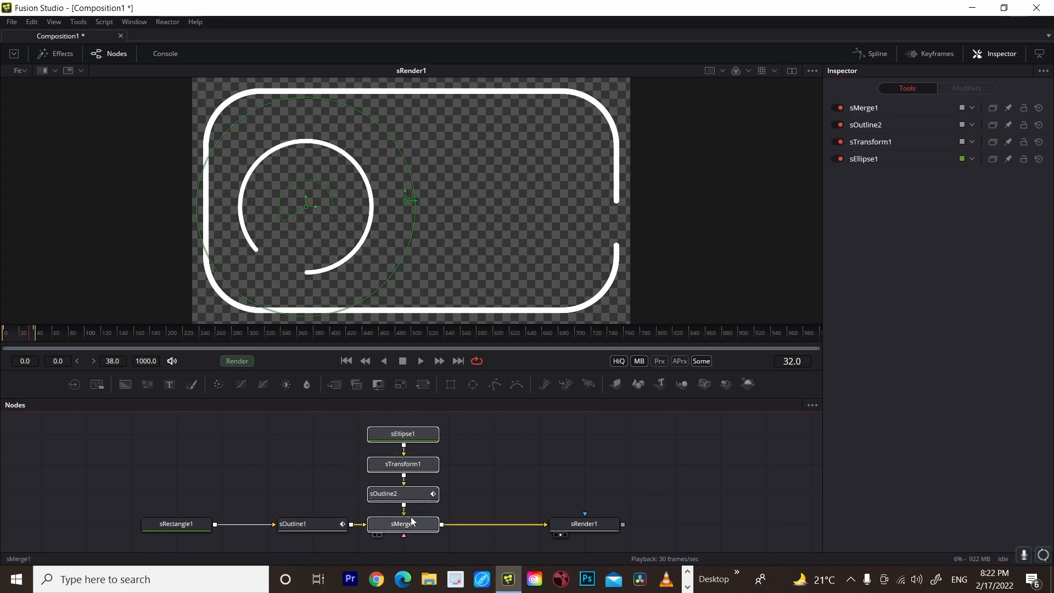
left_click(384, 433)
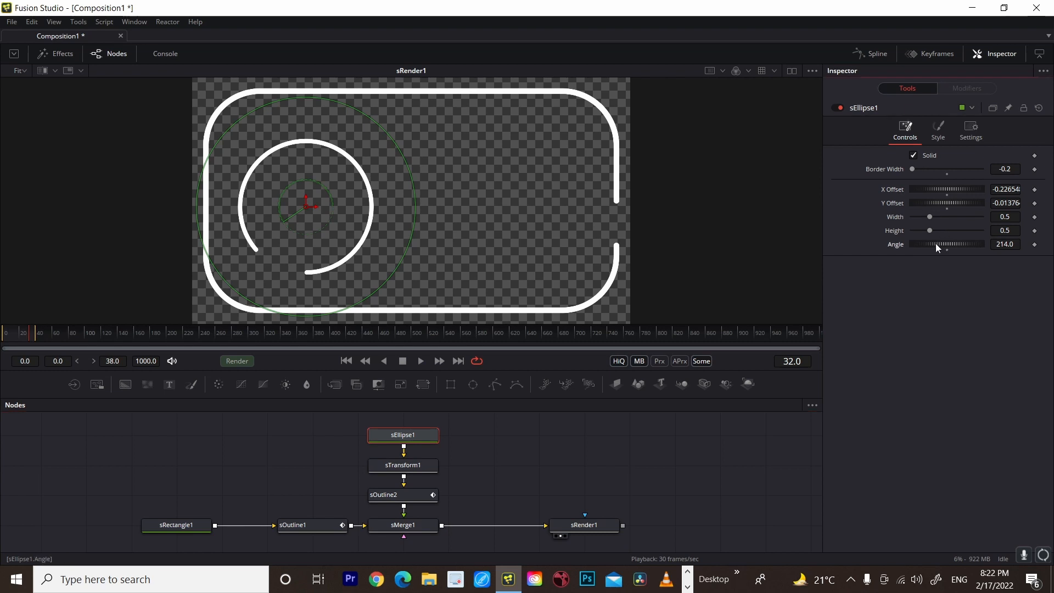
left_click_drag(936, 243, 941, 216)
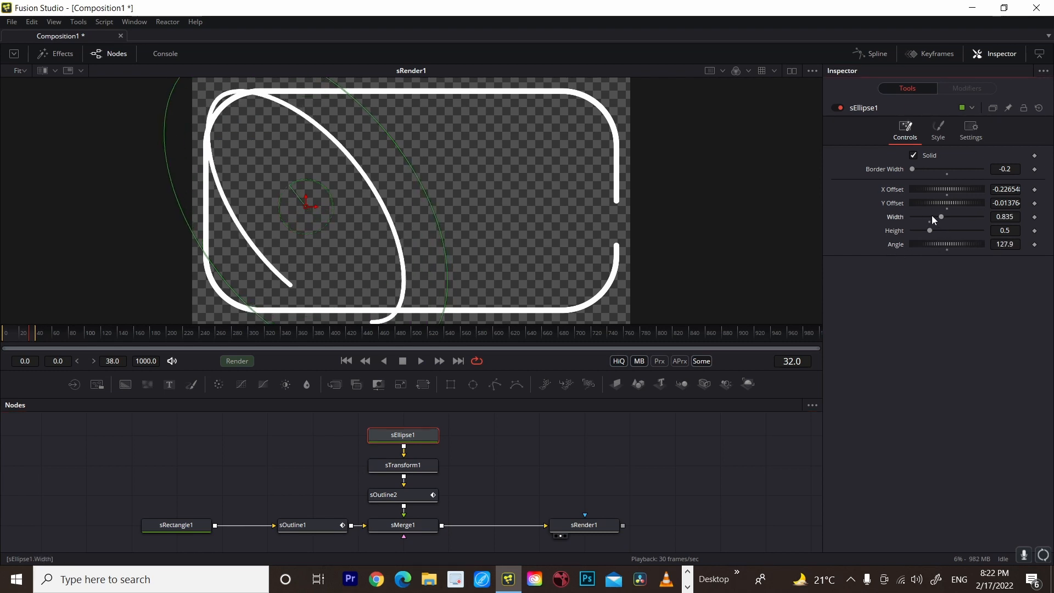
left_click(930, 221)
key("space")
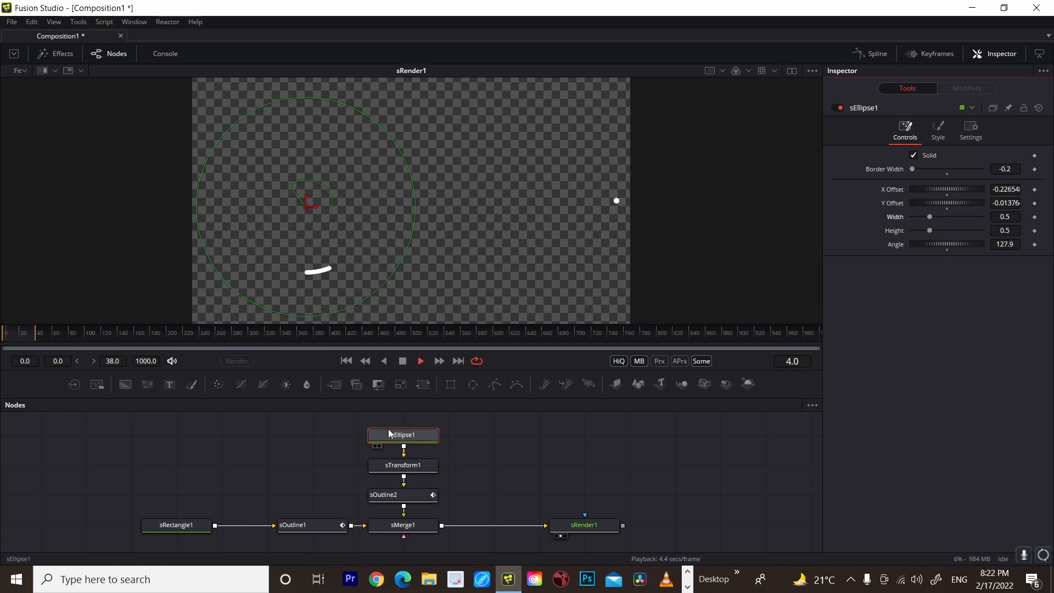
key("space")
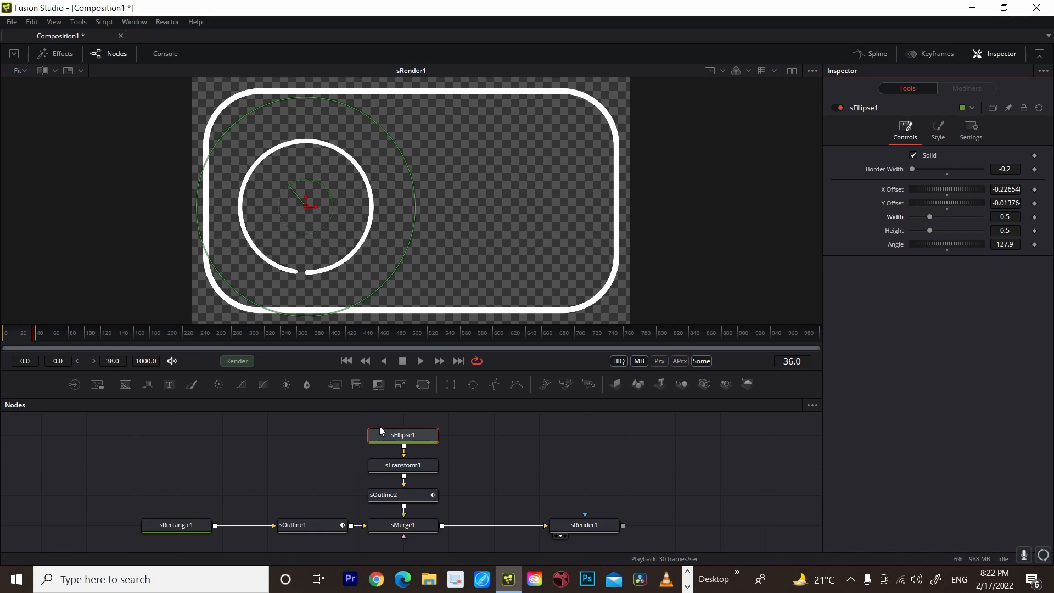
Colour the rectangle shape cyan by setting its Red style value to 0.465.
left_click(189, 528)
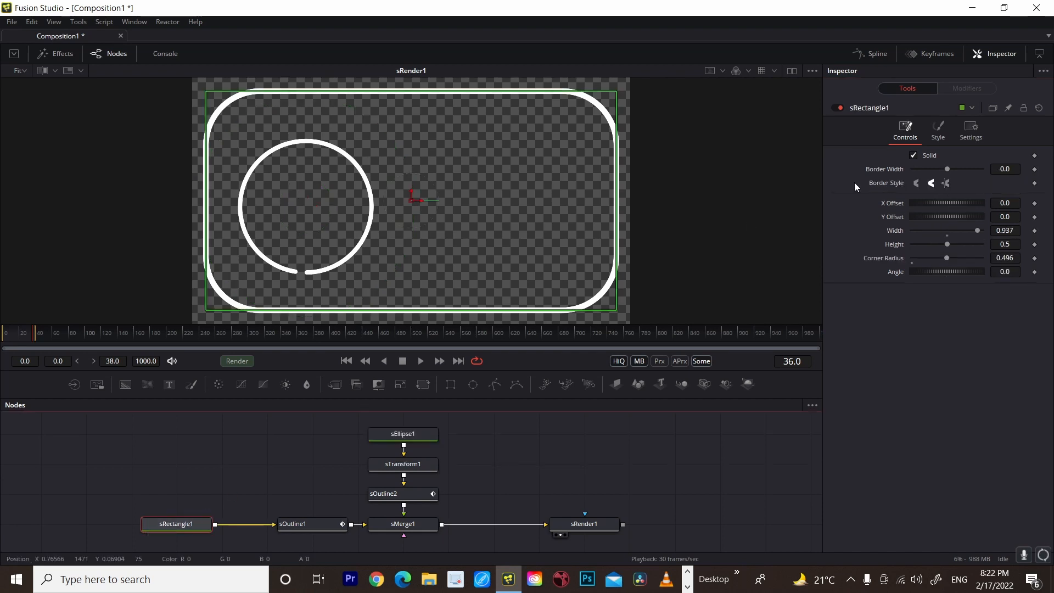
left_click(936, 133)
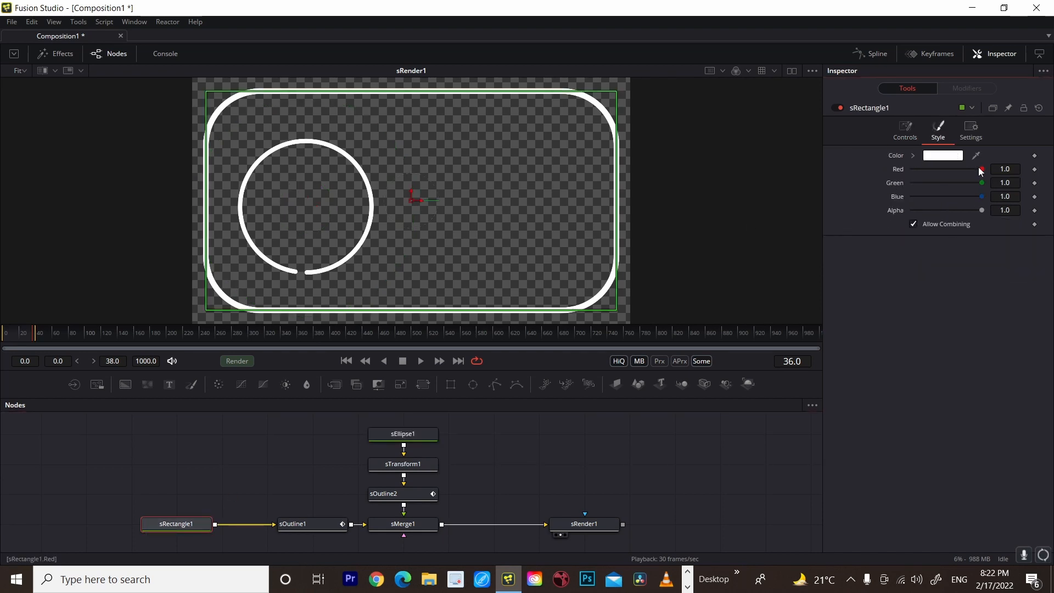
left_click_drag(953, 169, 942, 172)
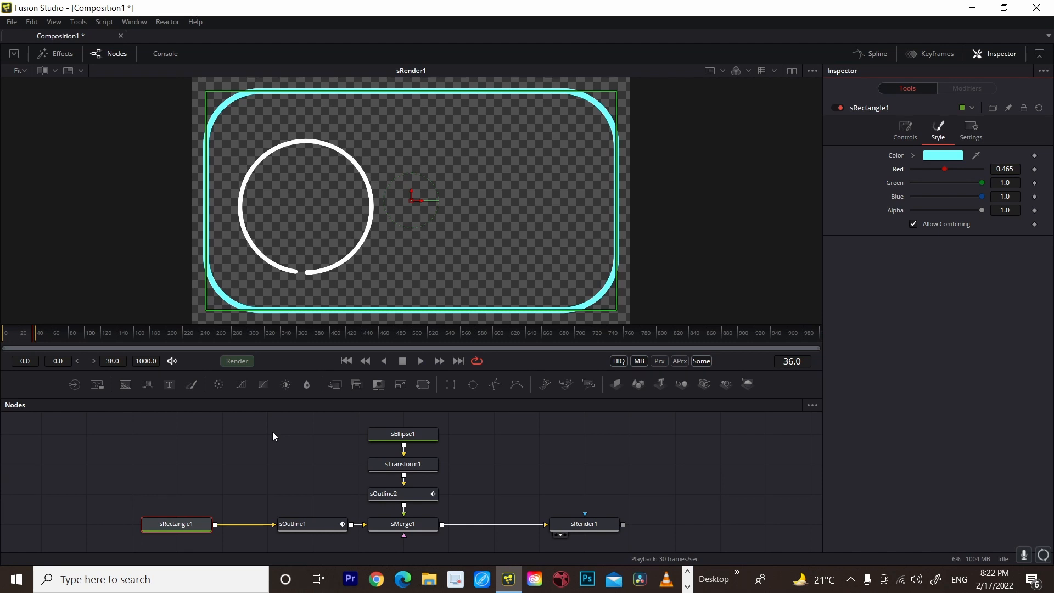
Add a regular Merge node after sRender1 so that image nodes can be combined with the shapes.
left_click_drag(151, 445, 576, 527)
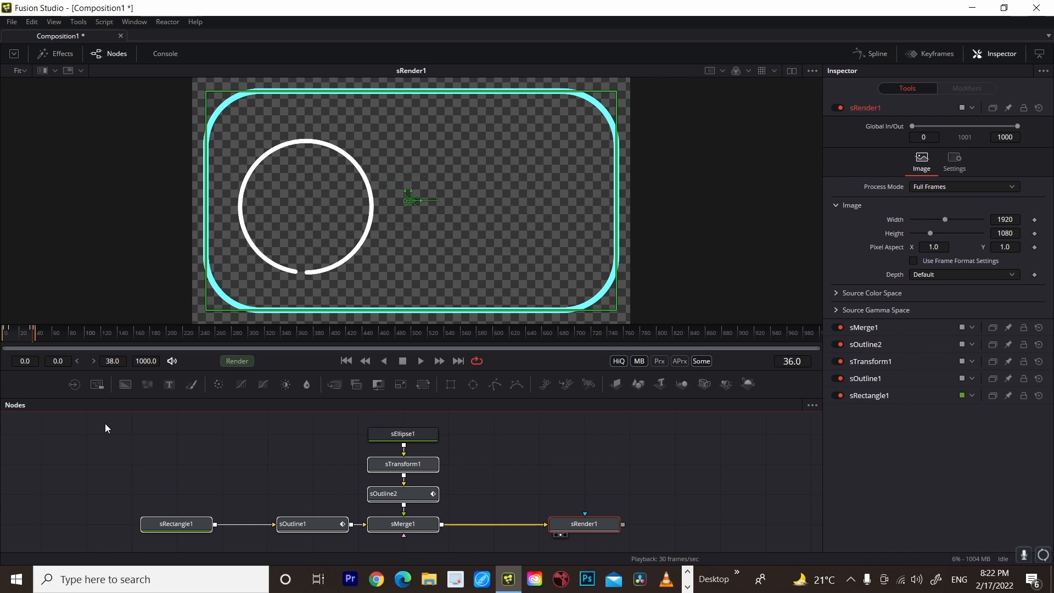
left_click(570, 521)
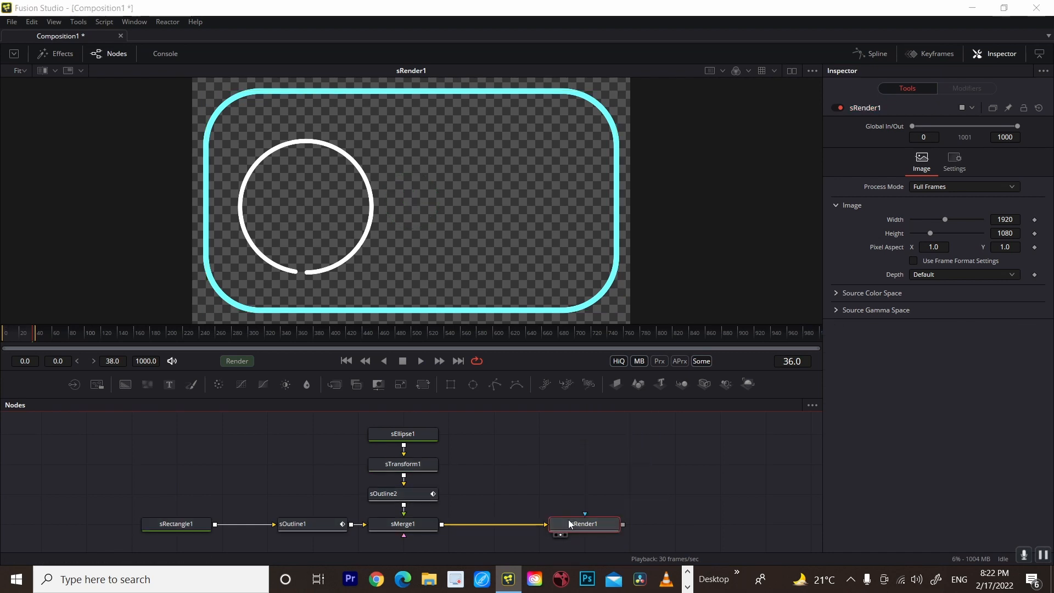
key("shift+space")
type("ME")
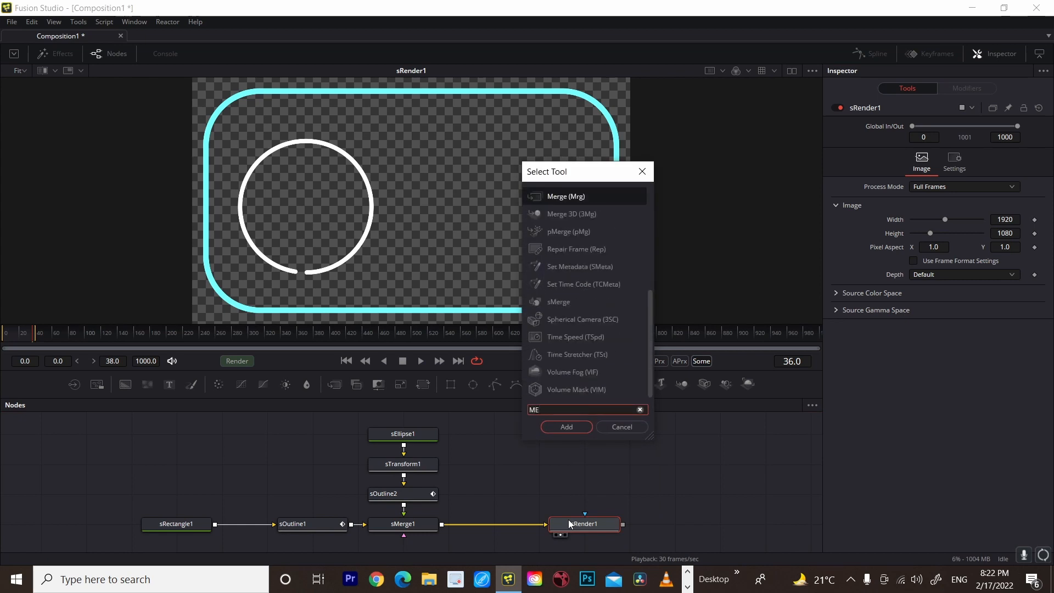
key("Return")
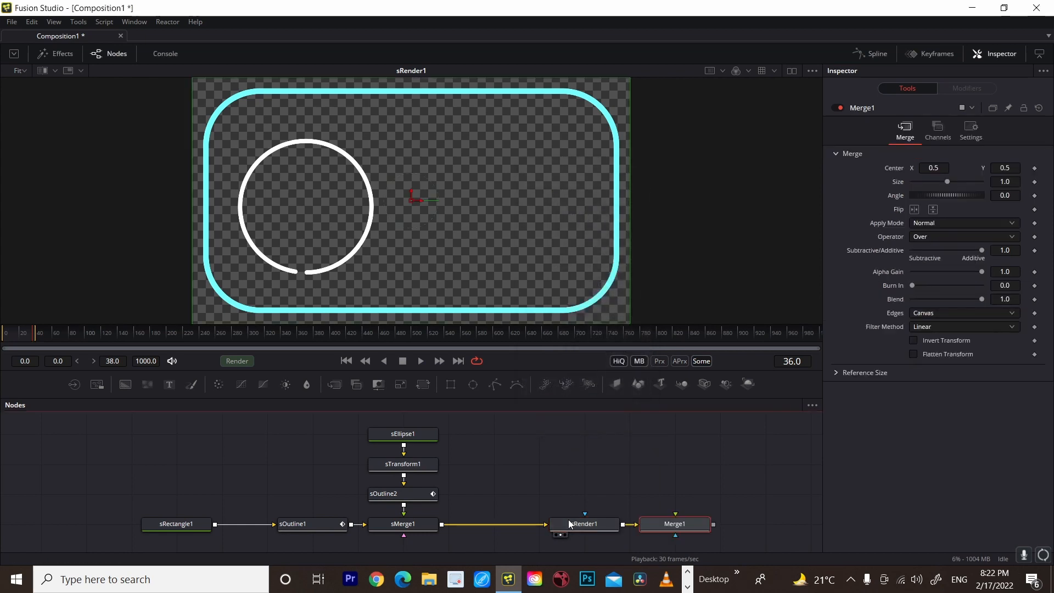
Try a FastNoise node as the foreground of Merge1, view the merge result, and delete the noise node.
left_click(599, 528)
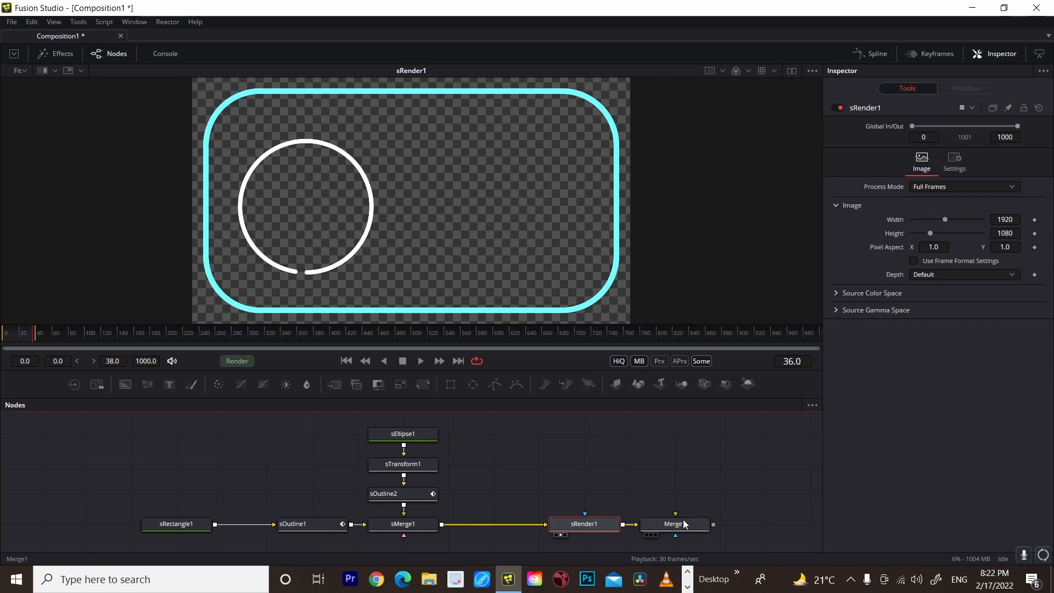
left_click(684, 525)
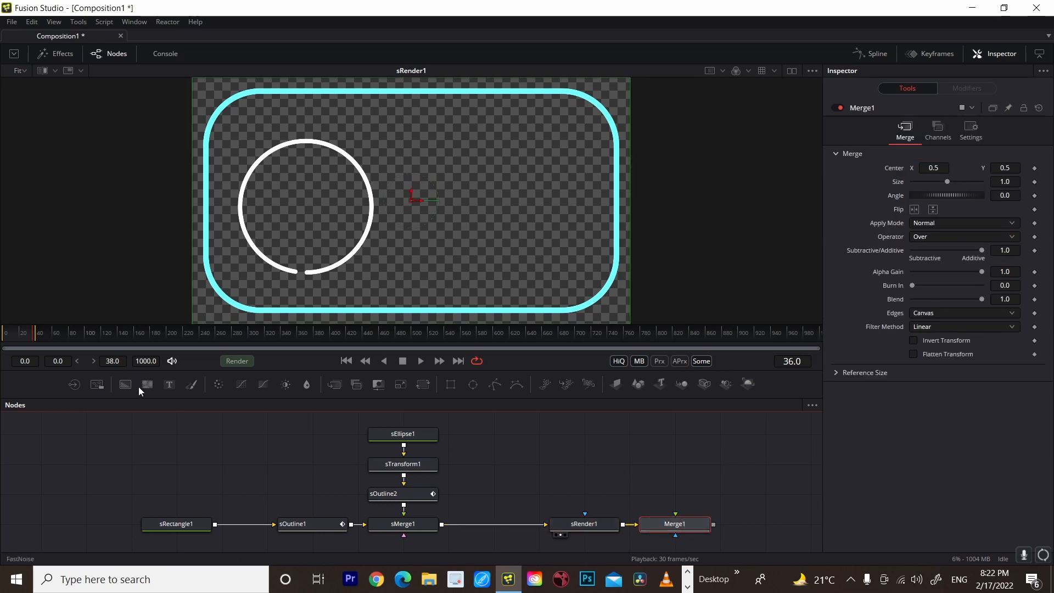
left_click_drag(144, 385, 637, 462)
left_click_drag(682, 498, 675, 519)
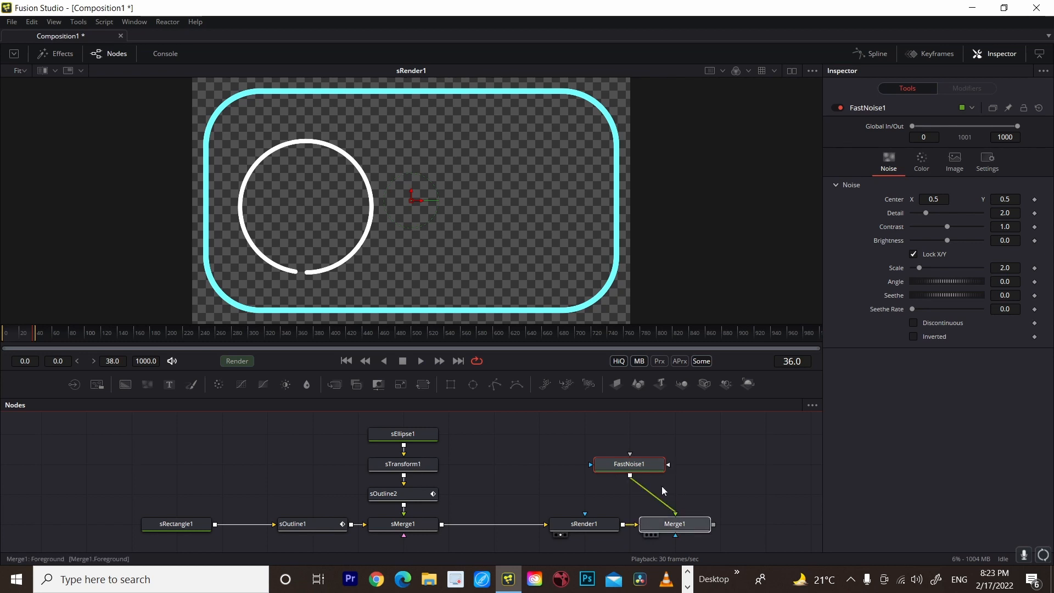
key("1")
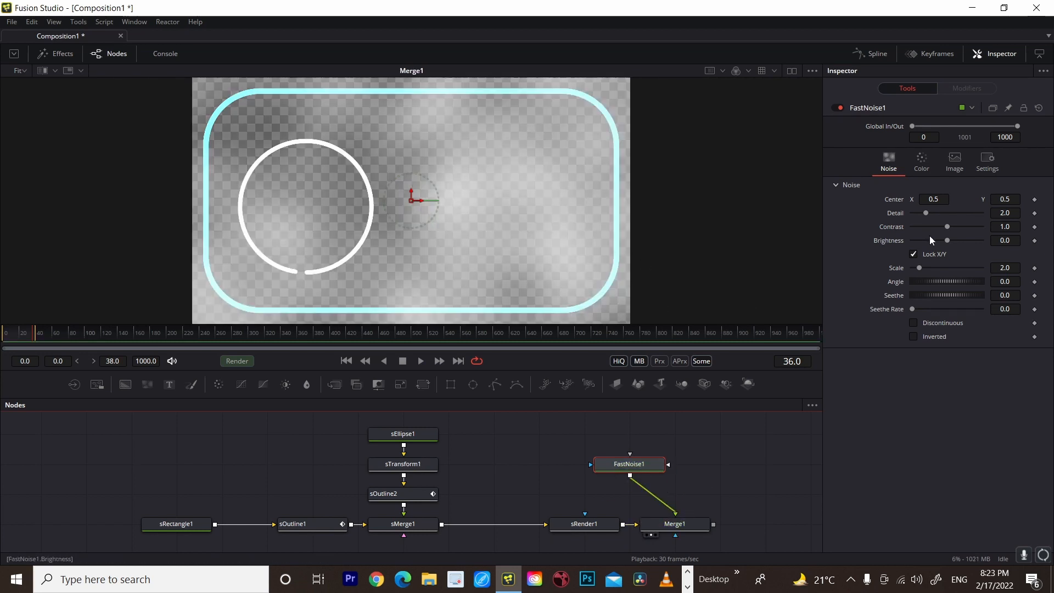
left_click_drag(640, 465, 675, 469)
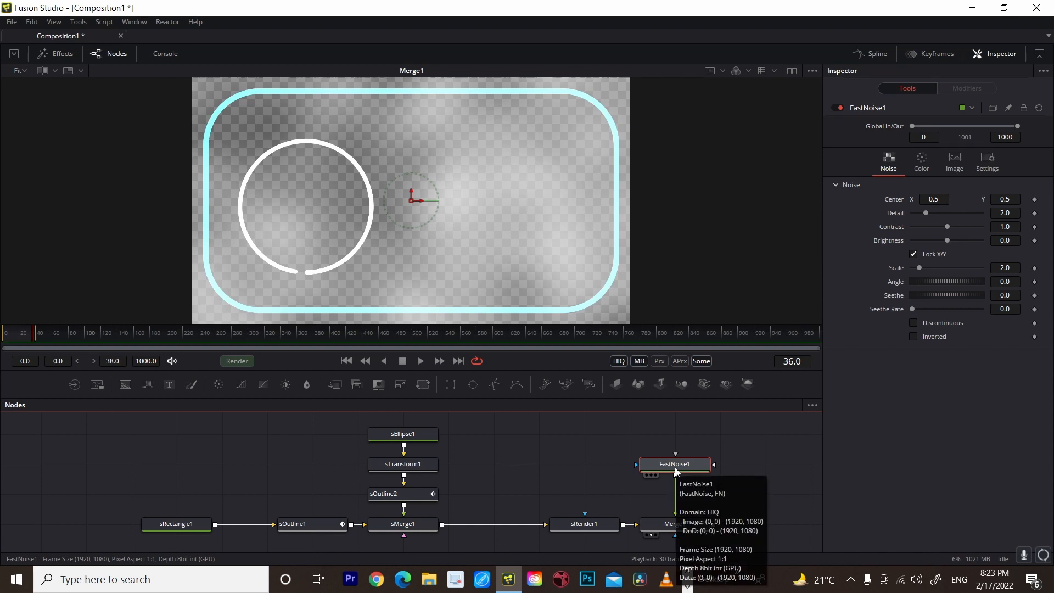
key("Delete")
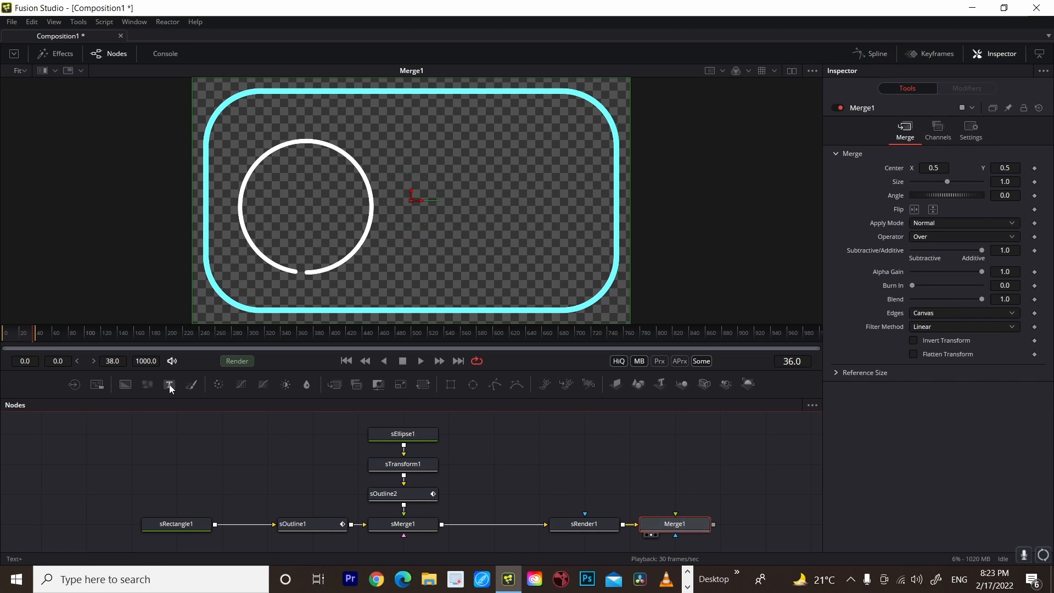
Add a Text+ node as the foreground of Merge1 and enter the text "fusion".
left_click_drag(171, 388, 674, 525)
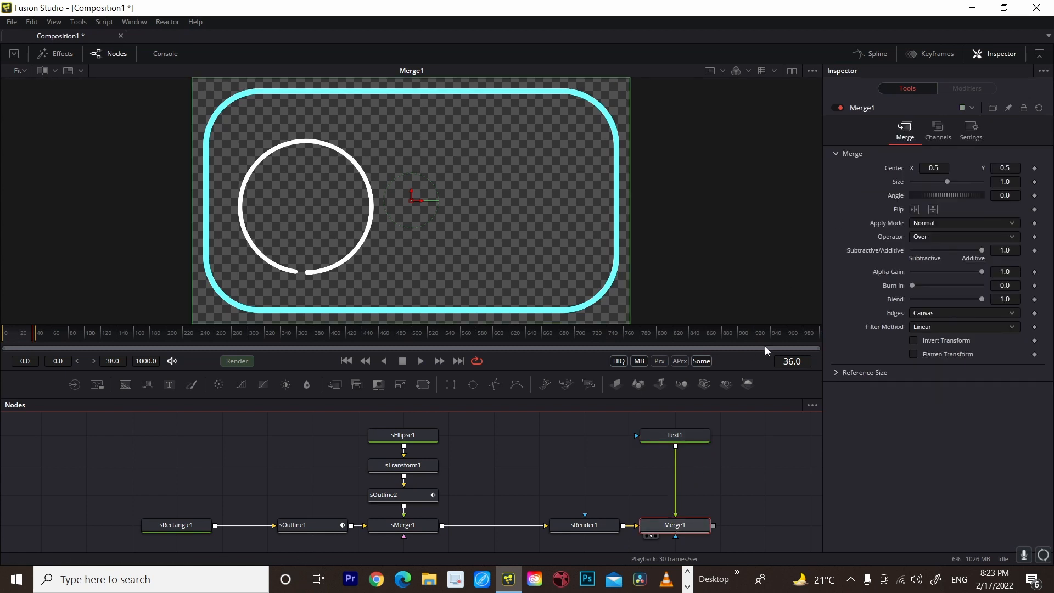
left_click(681, 436)
left_click(879, 202)
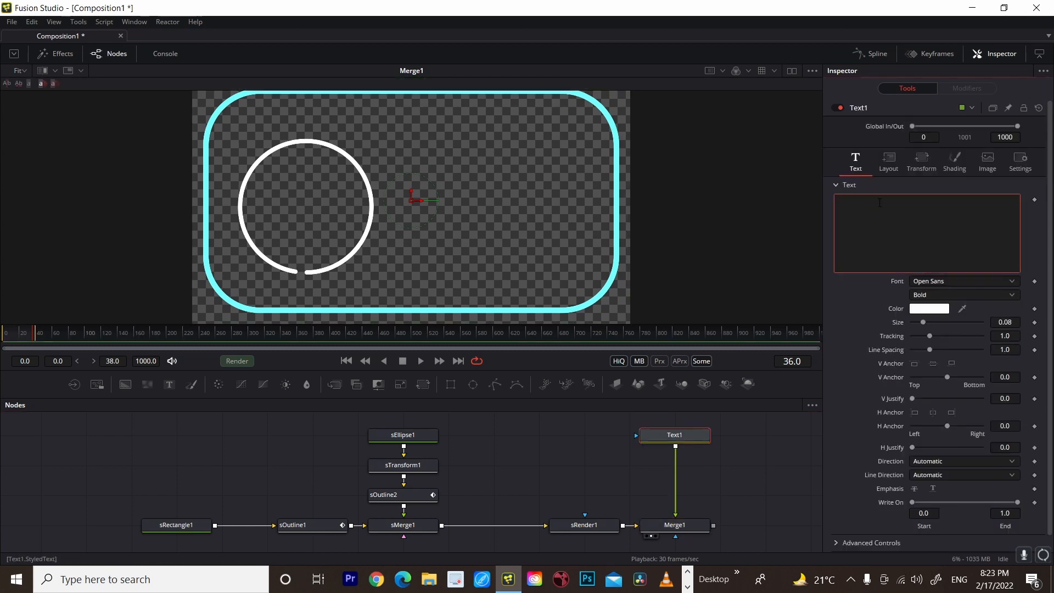
type("f")
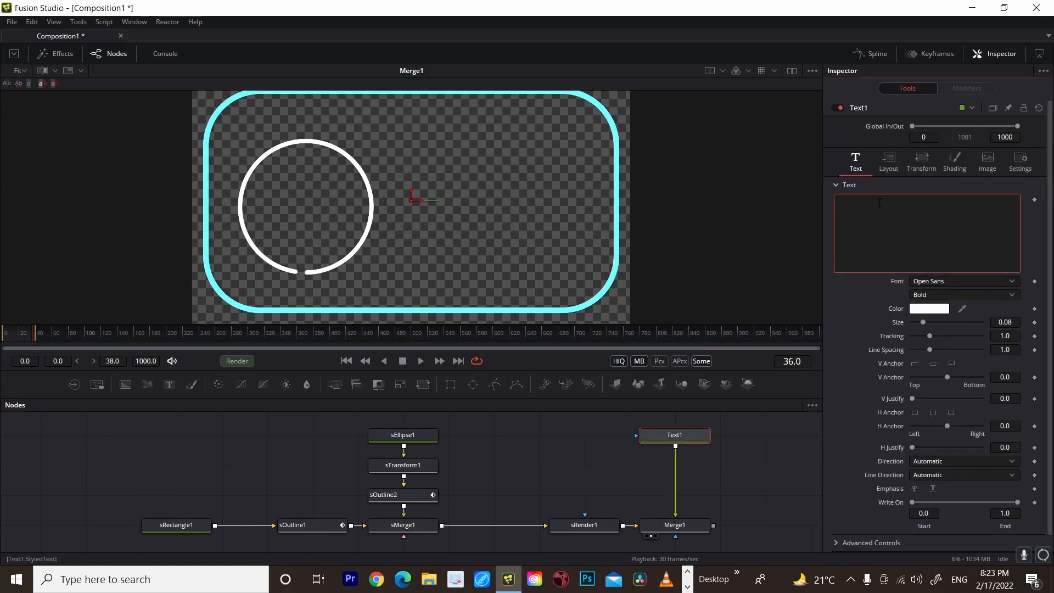
type("usion")
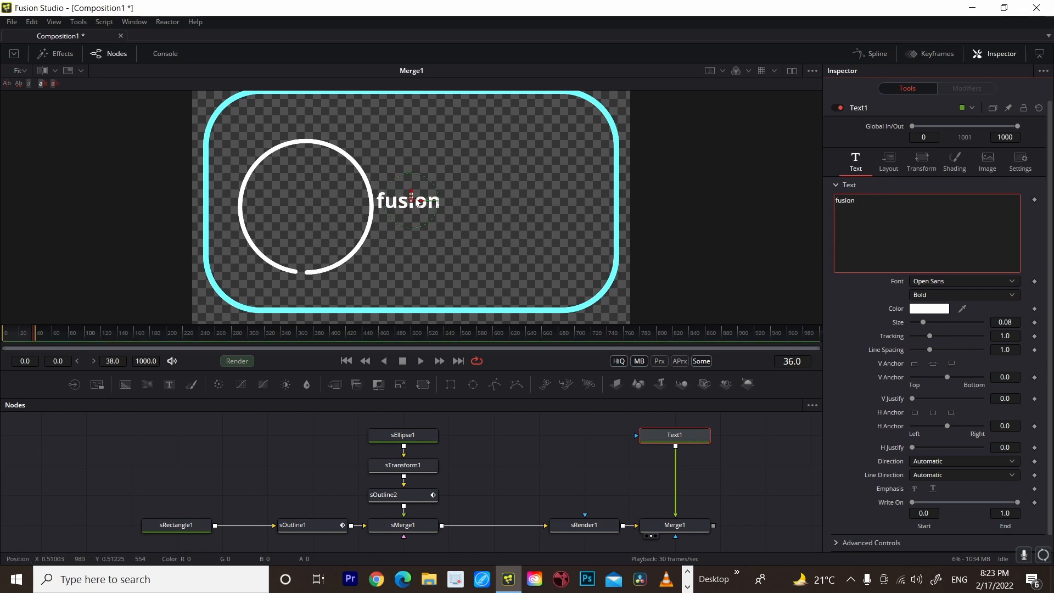
Move the "fusion" text into the empty area to the right of the circle and play the animation.
left_click_drag(411, 200, 500, 201)
key("space")
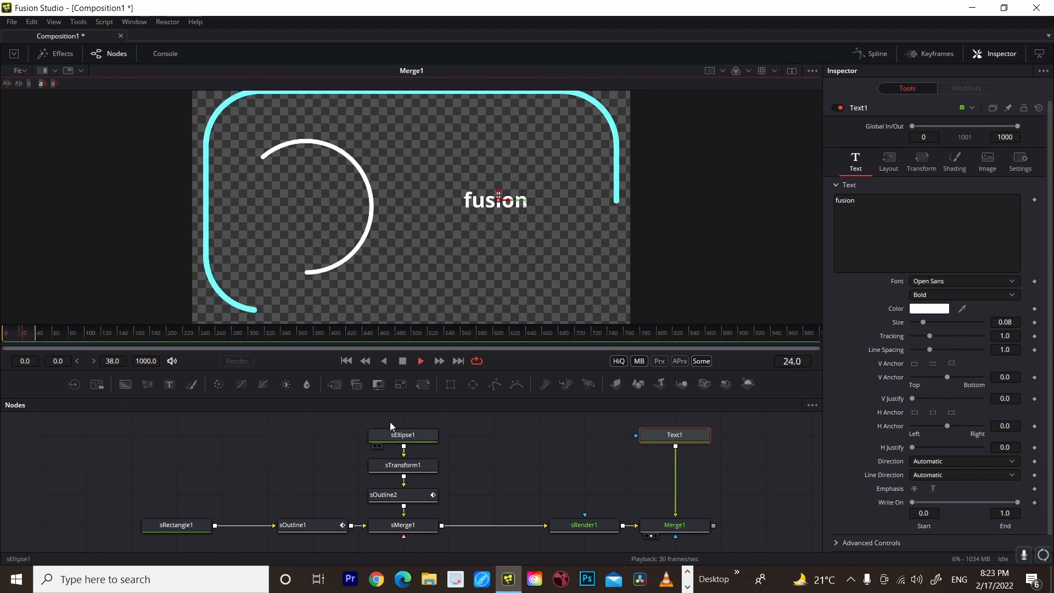
key("space")
Try to reroute the Text1 output from Merge1 to the shape merge sMerge1.
left_click_drag(543, 427, 722, 529)
left_click(682, 527)
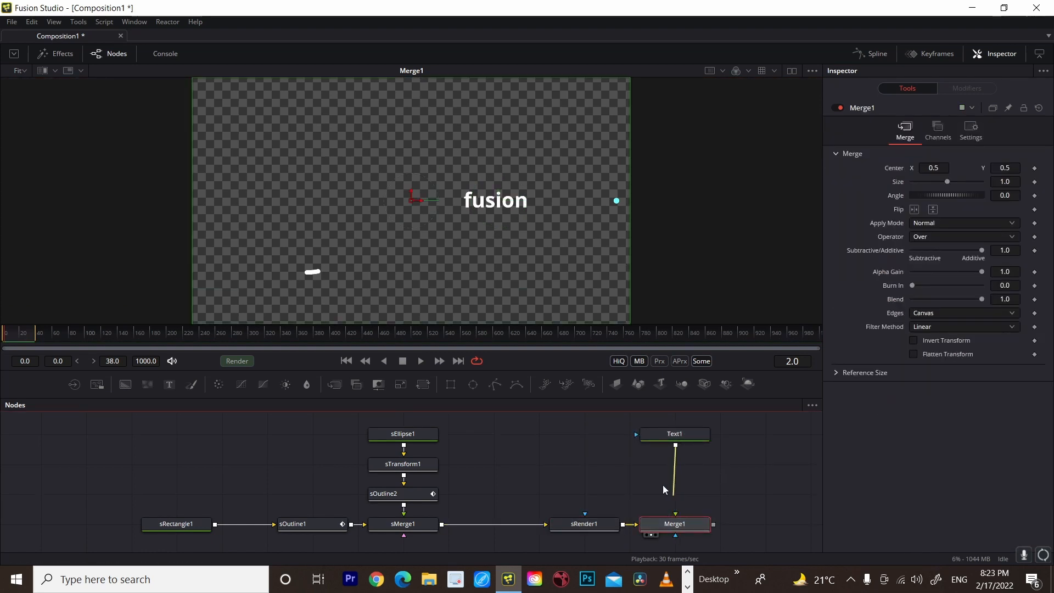
left_click_drag(675, 492, 442, 525)
left_click_drag(617, 423, 685, 524)
Tidy the node layout by shifting the shape, render, text and merge nodes to the left, and play the animation.
left_click_drag(584, 523, 538, 524)
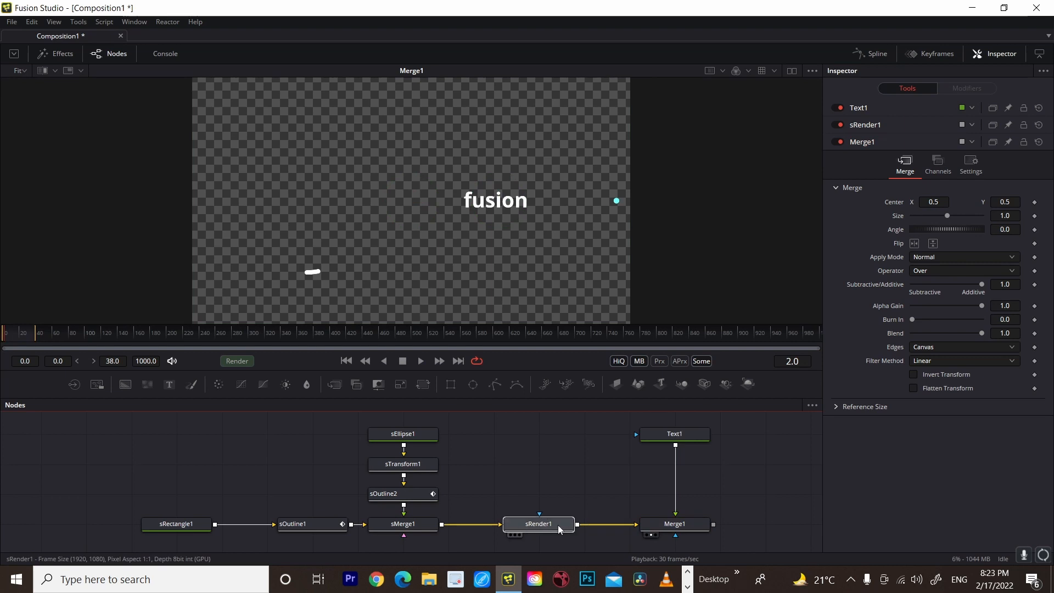
left_click_drag(125, 428, 473, 524)
left_click(483, 544)
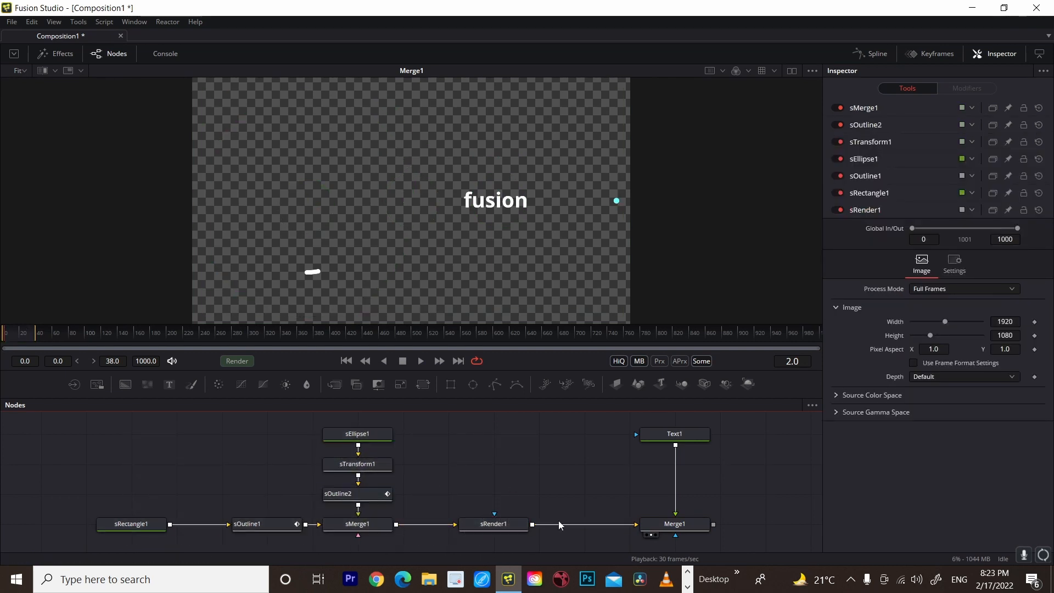
left_click_drag(592, 430, 629, 528)
key("space")
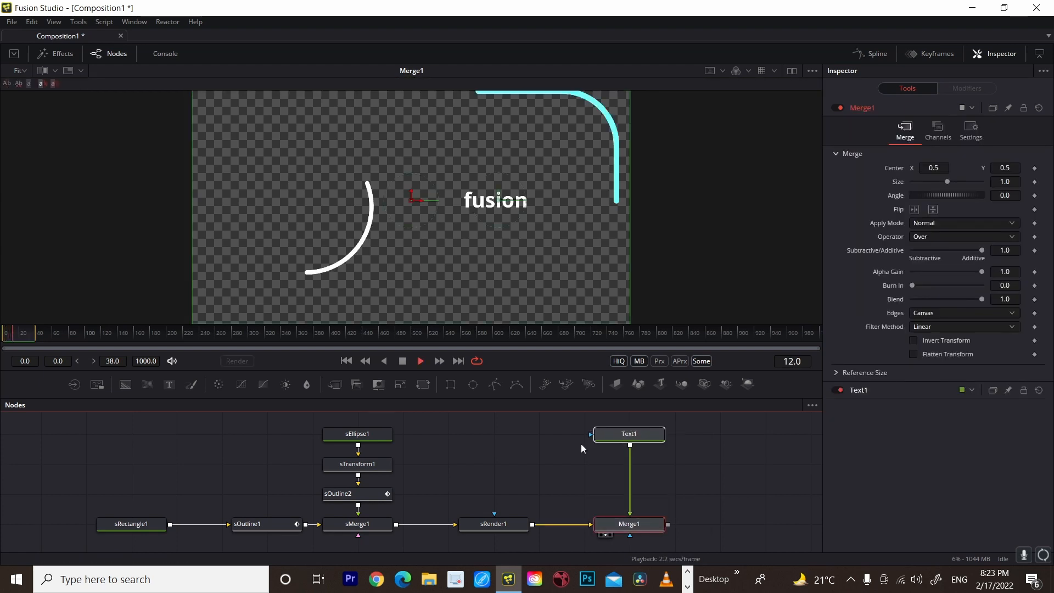
key("space")
Delete Text1 and Merge1, and attach an Image Plane 3D node to the sRender1 output.
left_click_drag(561, 420, 675, 528)
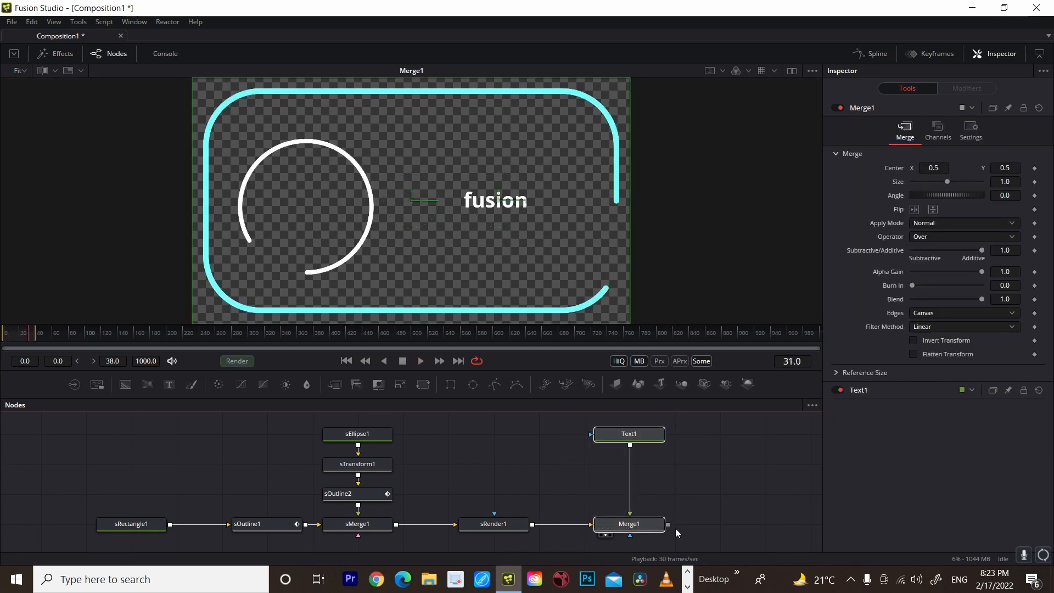
key("Delete")
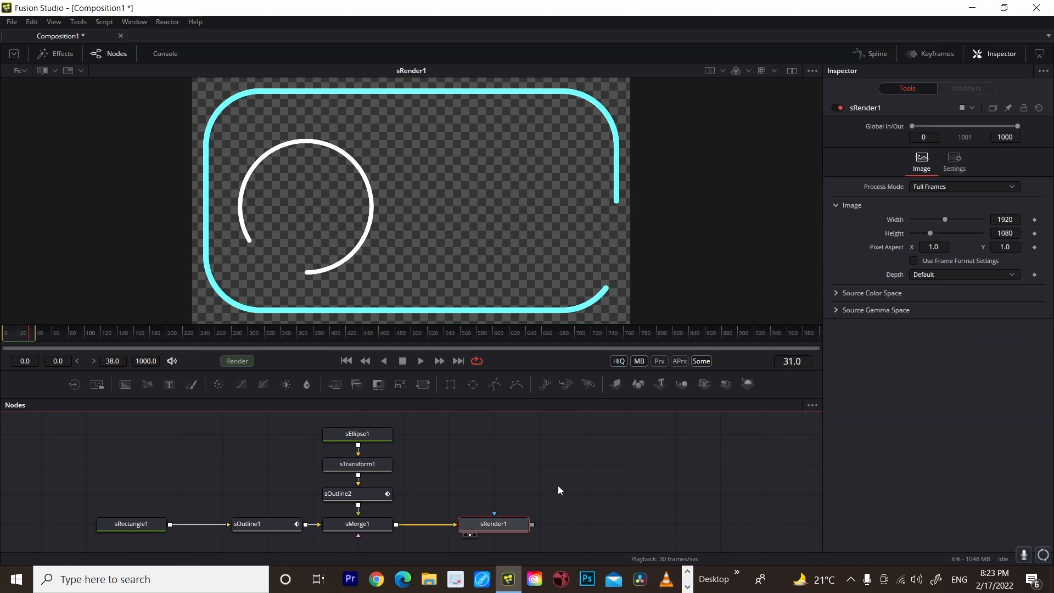
left_click(615, 388)
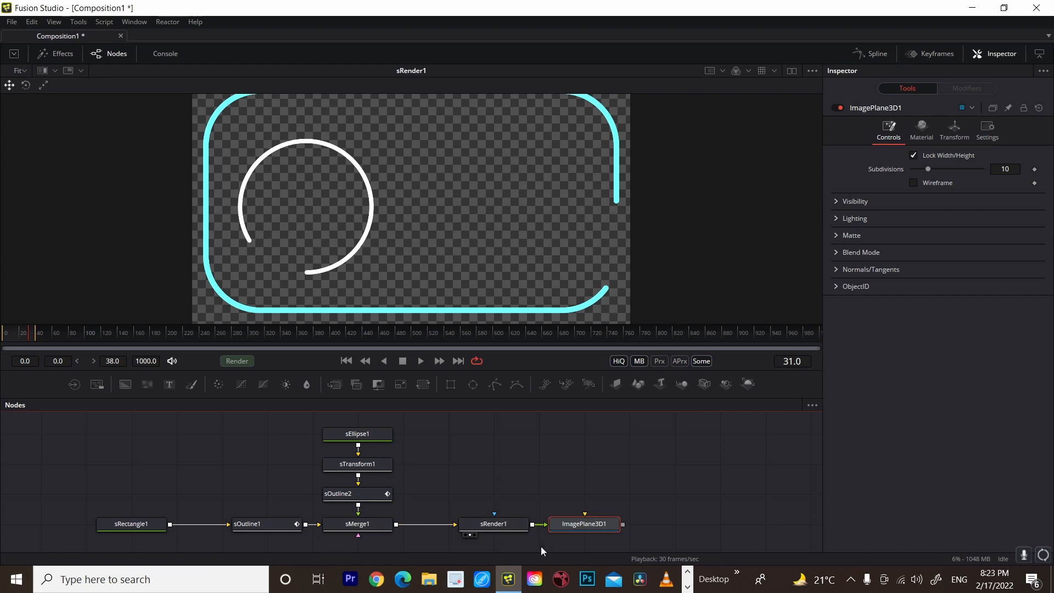
Show ImagePlane3D1 in the viewer, inspect it in perspective, and move the node directly above sRender1.
left_click(560, 534)
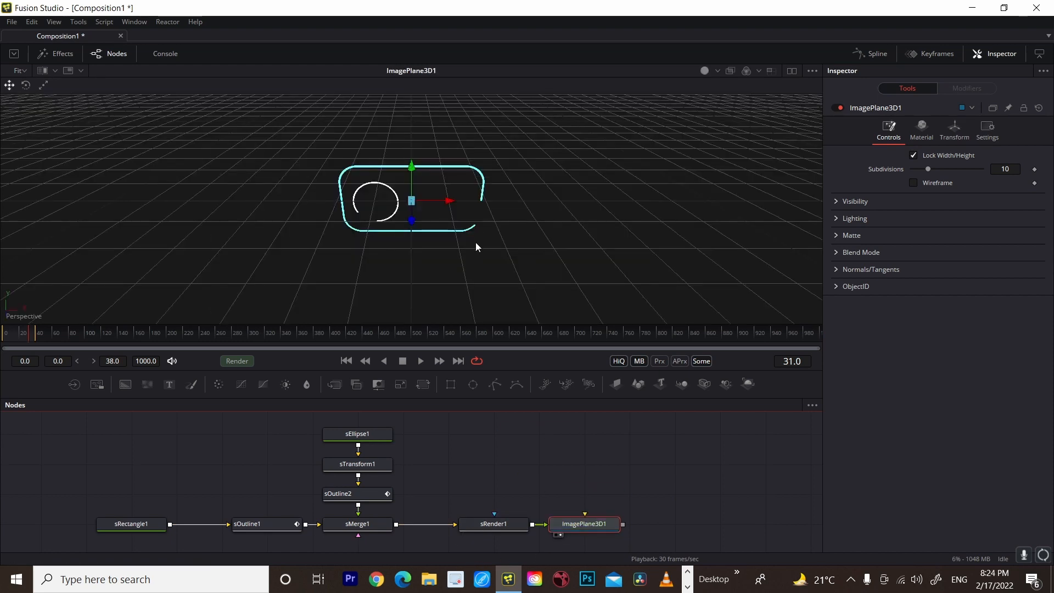
left_click_drag(539, 199, 465, 161)
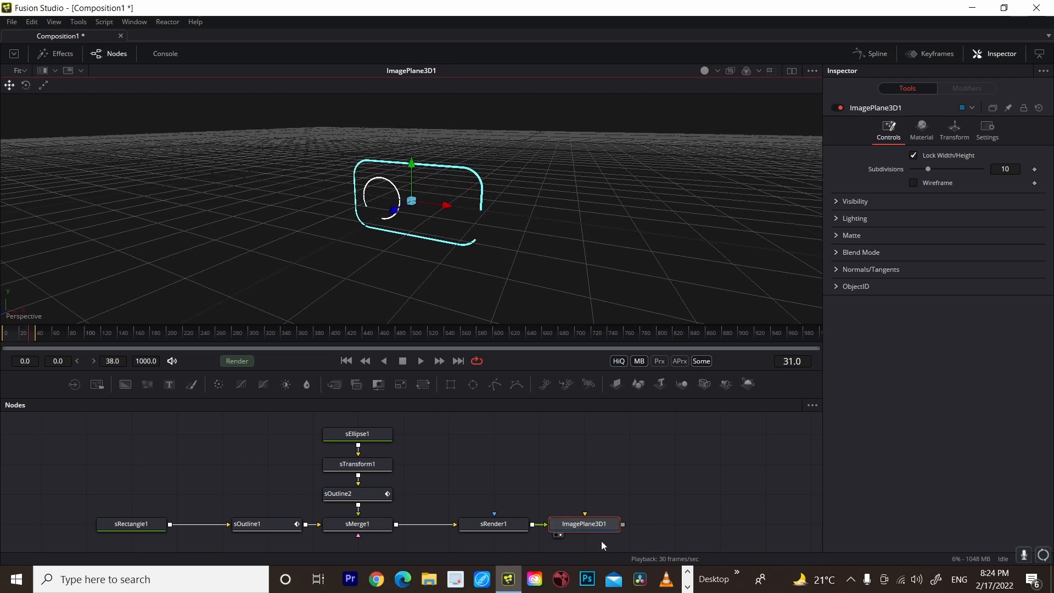
left_click_drag(562, 523, 471, 464)
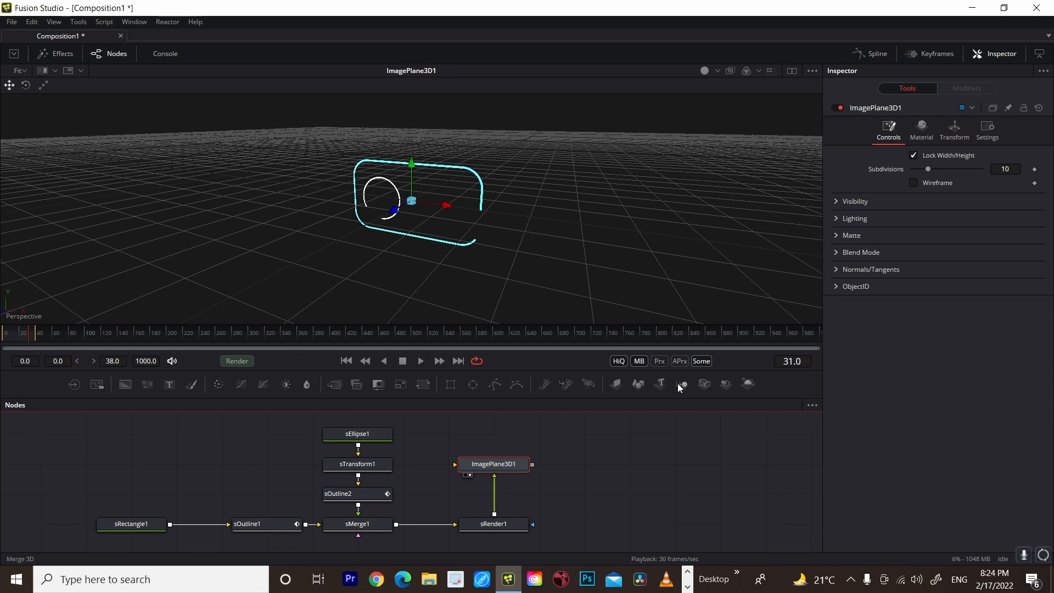
Add a Merge 3D node fed by ImagePlane3D1 and attach a Renderer 3D node to its output.
left_click_drag(678, 385, 630, 494)
left_click_drag(532, 464, 632, 468)
left_click(744, 386)
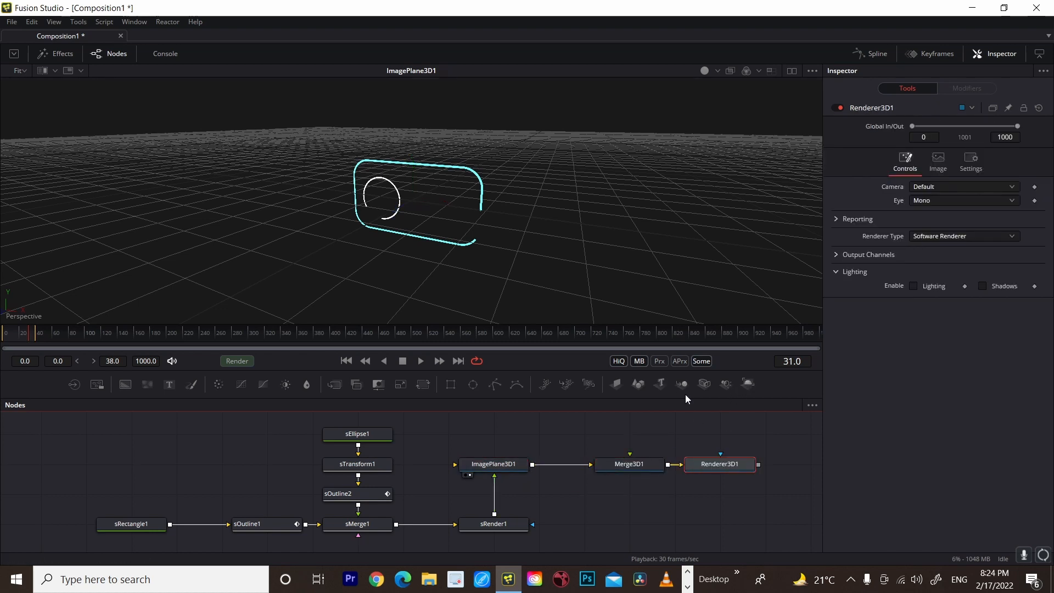
Add a Camera 3D node connected to Merge3D1 and pull the camera back in front of the image plane.
left_click_drag(704, 391, 631, 466)
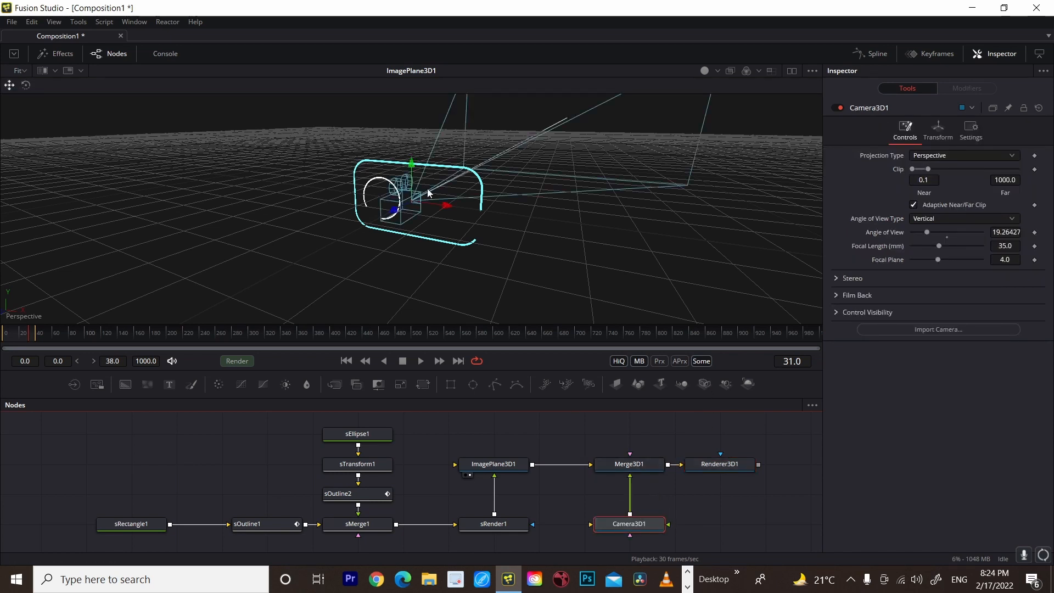
left_click_drag(344, 242, 168, 309)
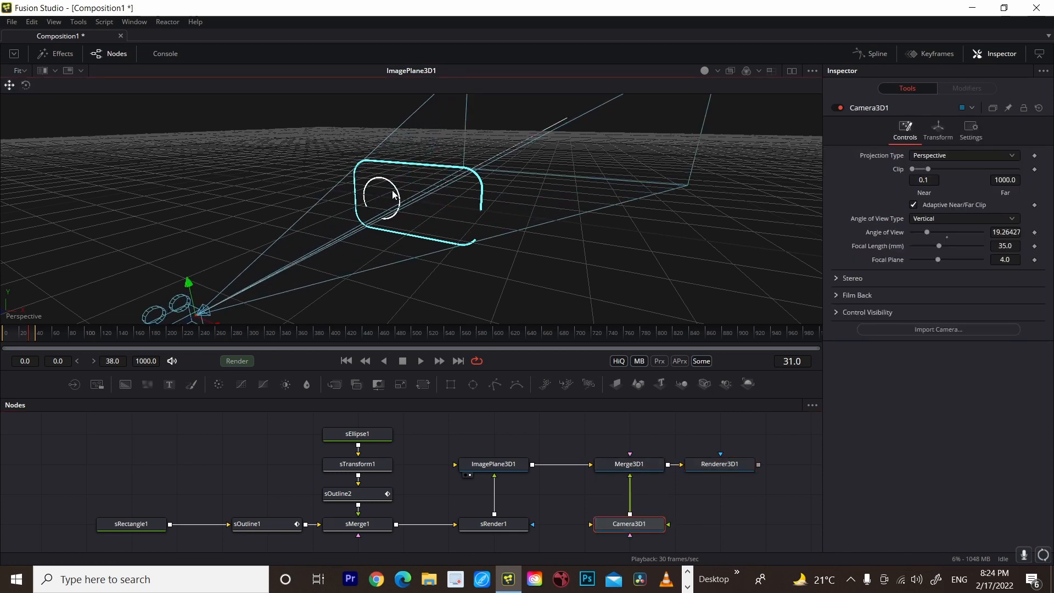
left_click_drag(401, 201, 469, 185)
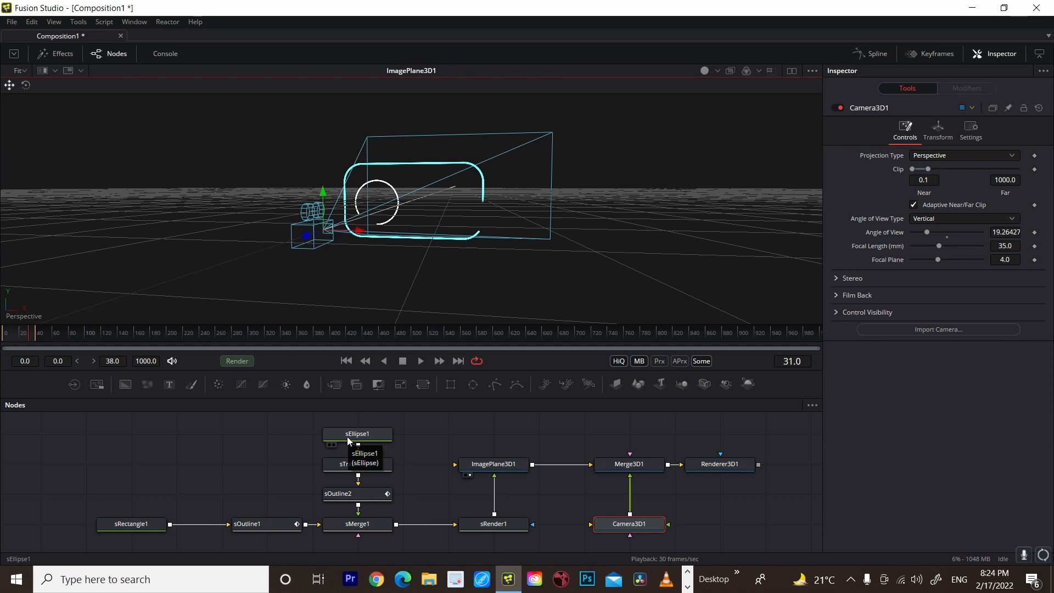
Show the 2D output of sRender1 in the viewer and examine the rendered shapes.
left_click(493, 526)
key("1")
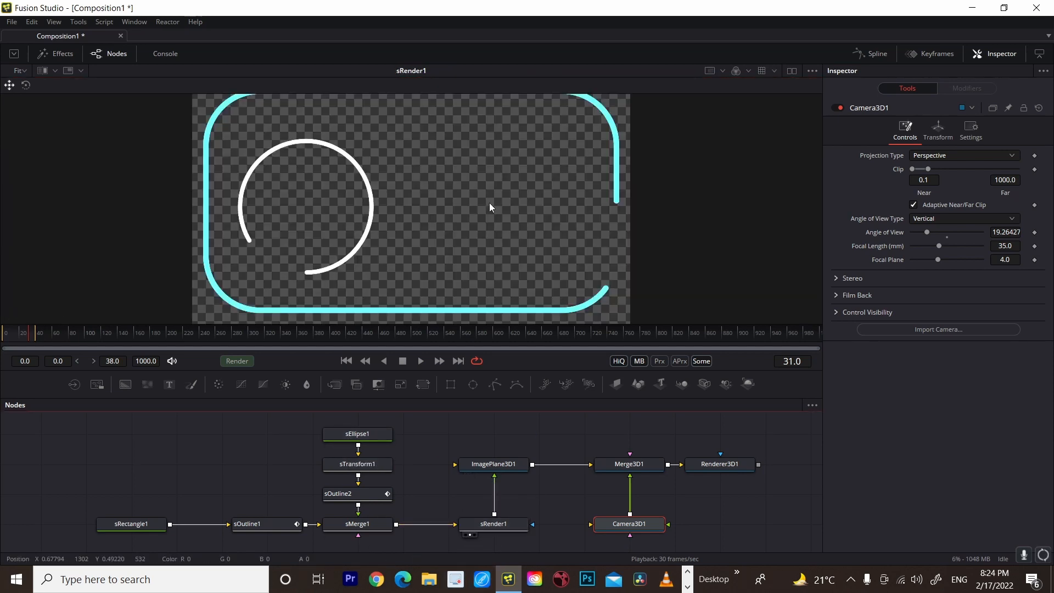
mouse_move(492, 209)
left_mouse_down()
mouse_move(497, 227)
mouse_move(488, 220)
left_mouse_up()
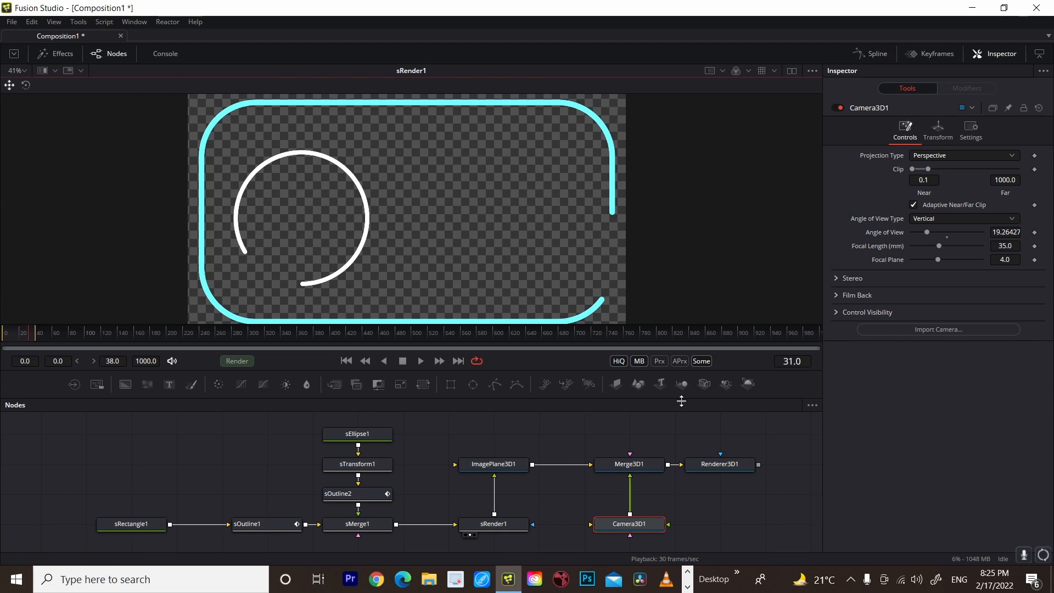
Play the animation through the Renderer3D1 output, stop it, and switch the viewer back to sRender1.
left_click_drag(642, 468, 476, 296)
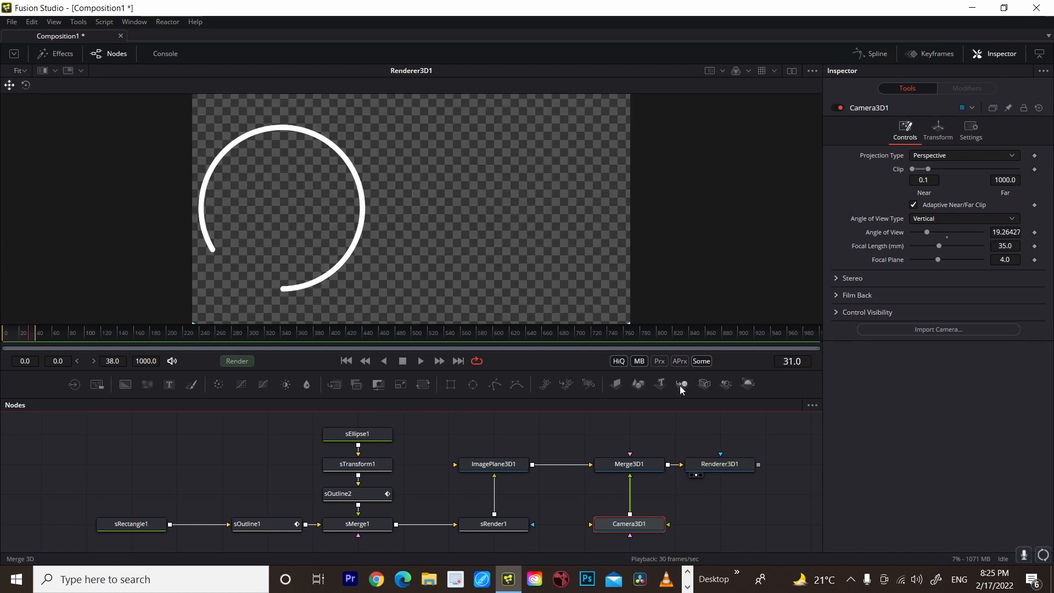
key("space")
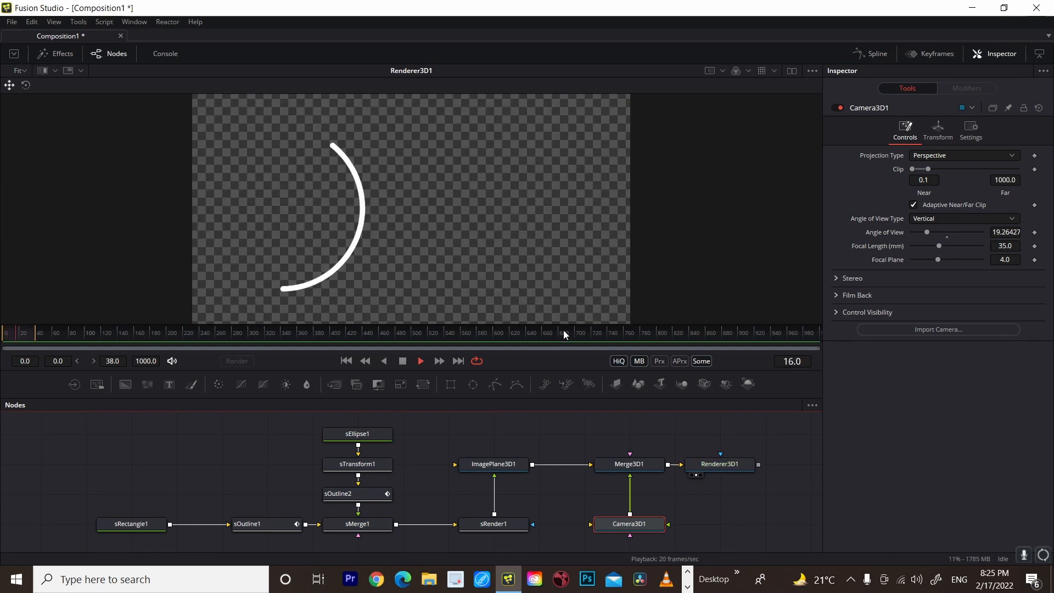
key("space")
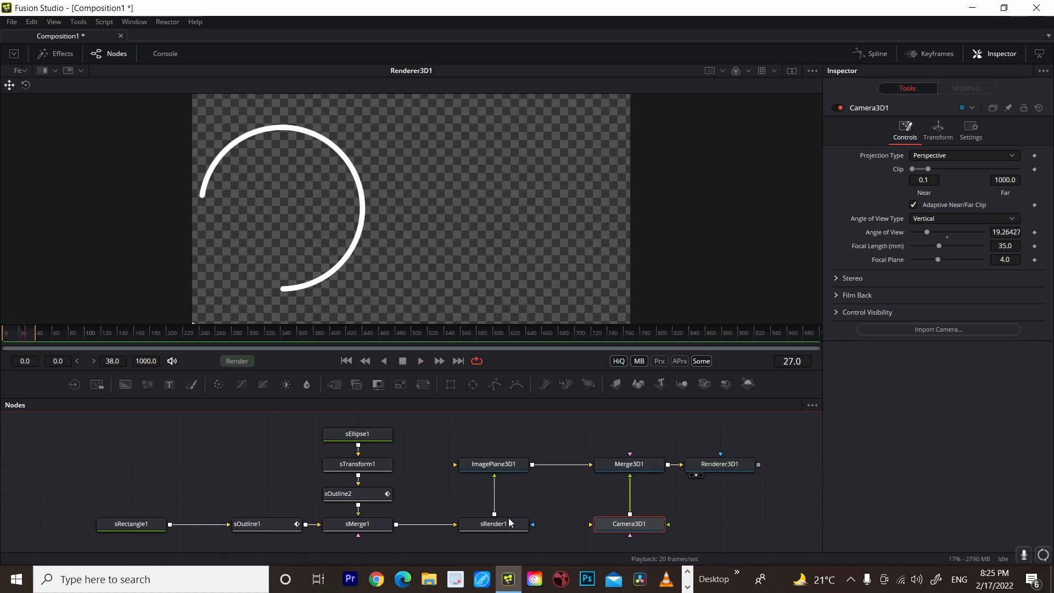
left_click_drag(509, 521, 503, 194)
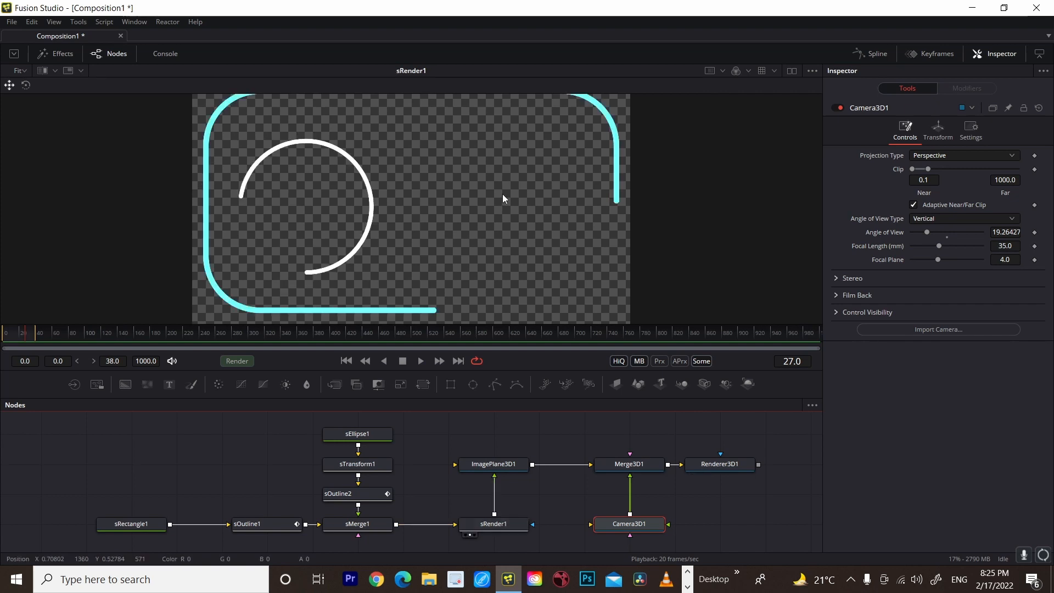